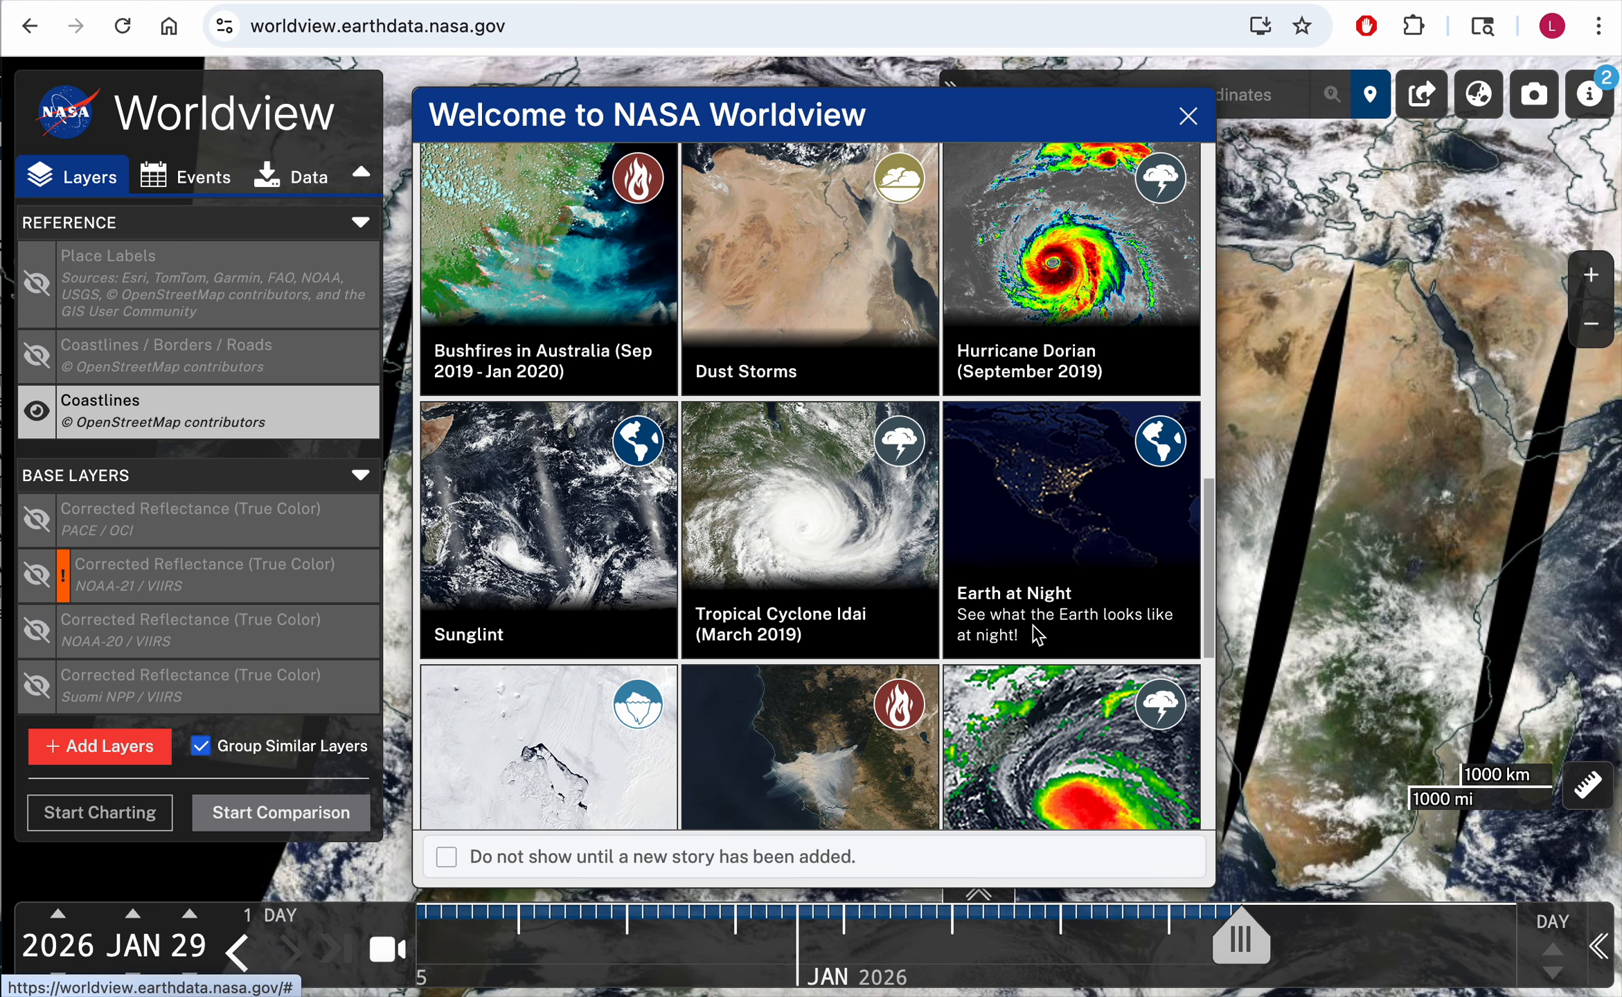
scroll(1036, 632, "down", 5)
Step: Scroll through the welcome stories and close the welcome dialog
scroll(942, 460, "up", 18)
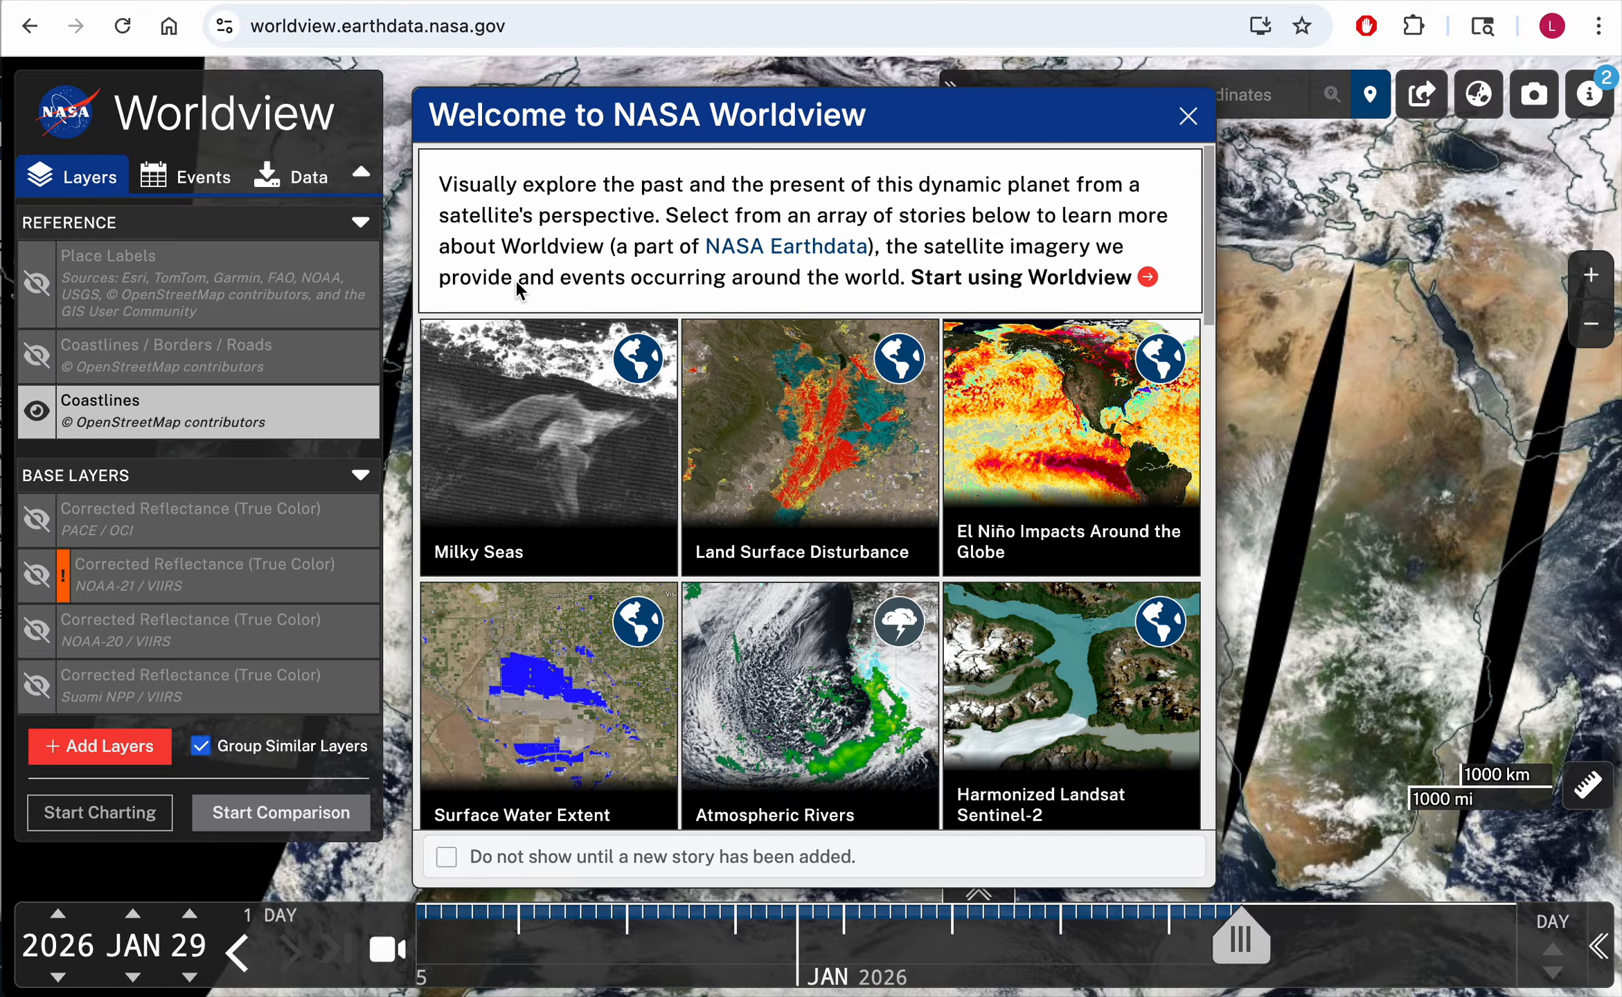
scroll(595, 334, "down", 3)
scroll(595, 334, "up", 3)
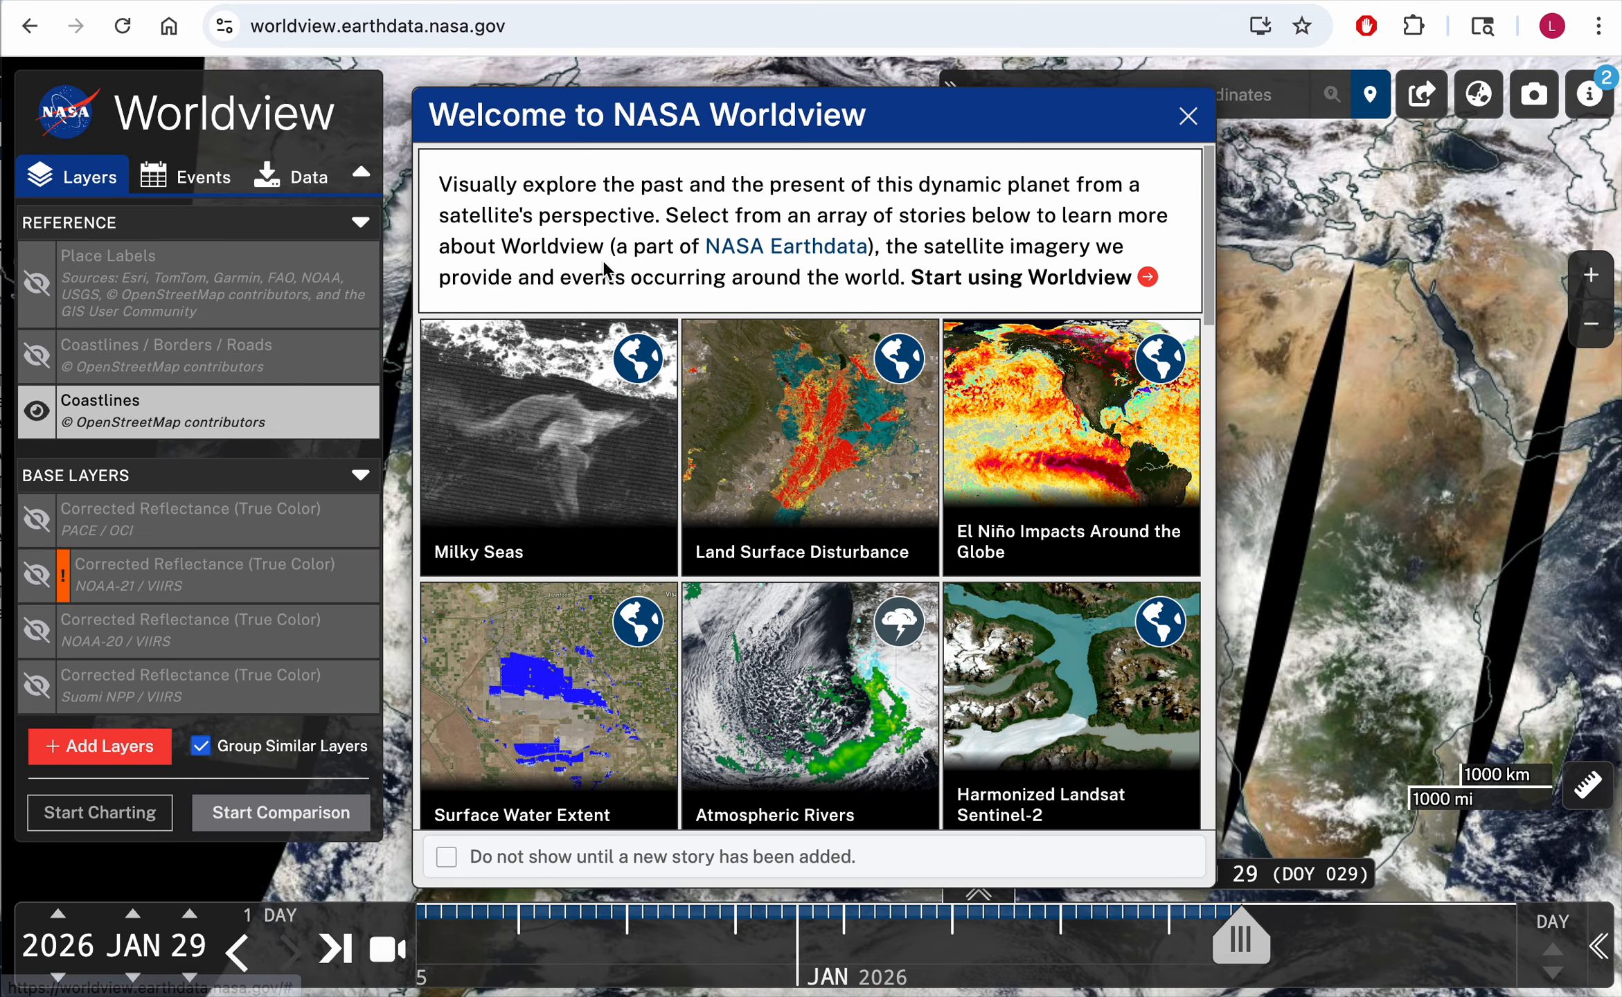
left_click(1187, 117)
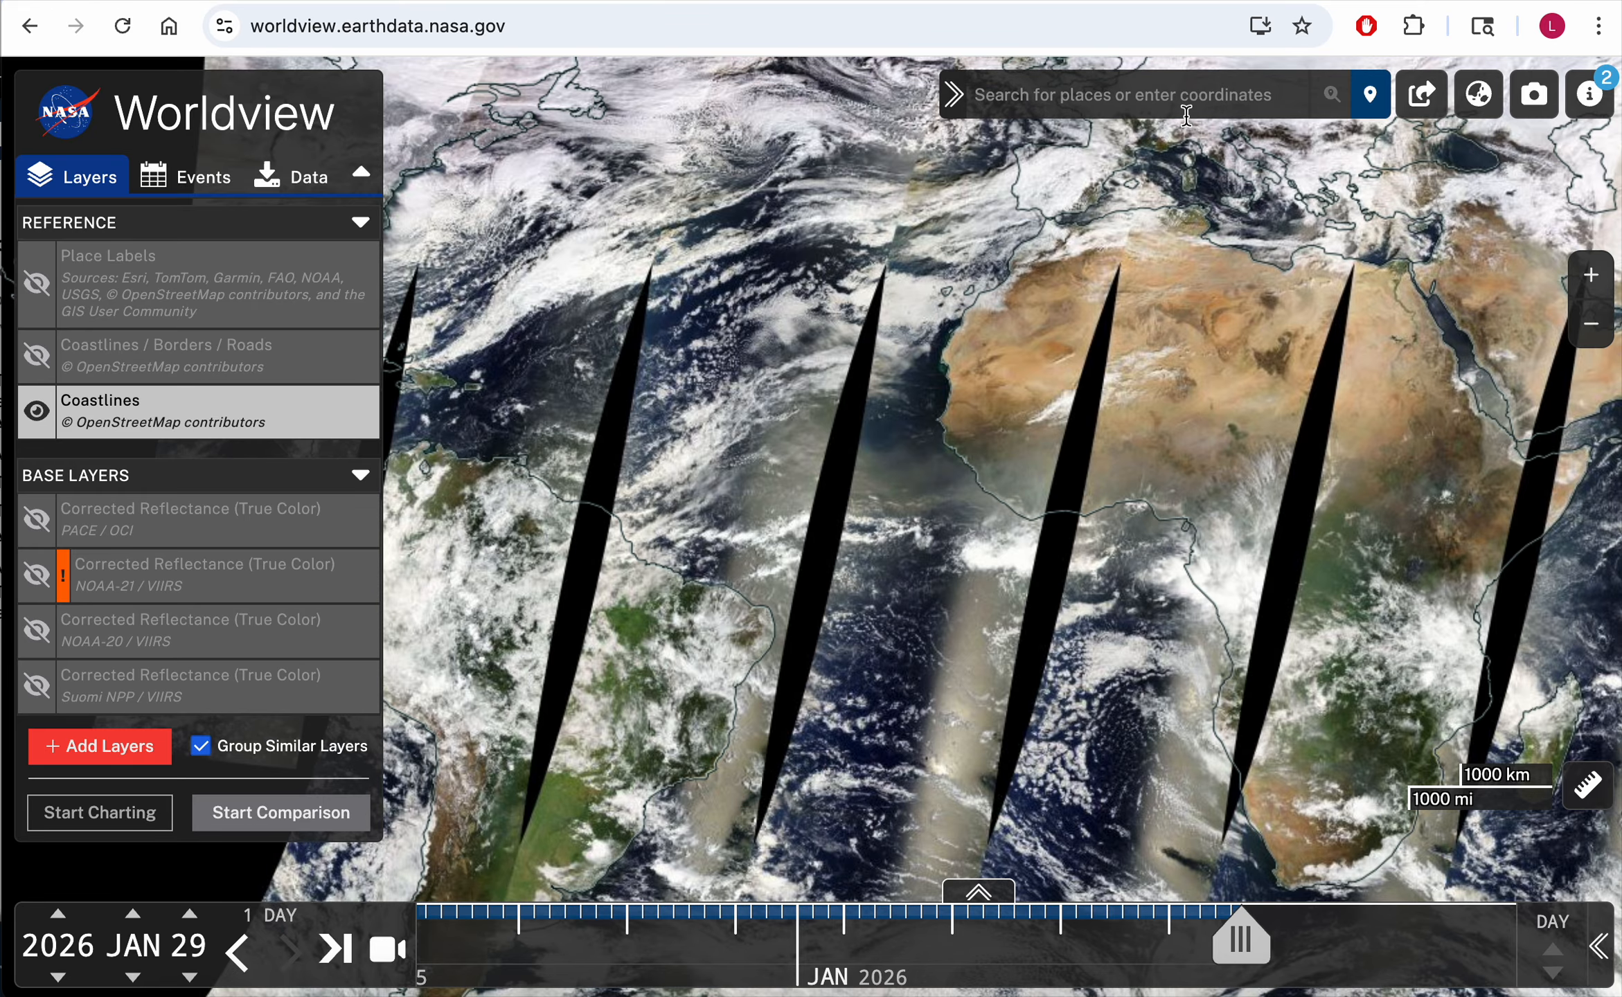
Step: Search the layer catalogue for Surface Soil Moisture 9 km, add that layer, and close the catalogue
scroll(129, 545, "down", 3)
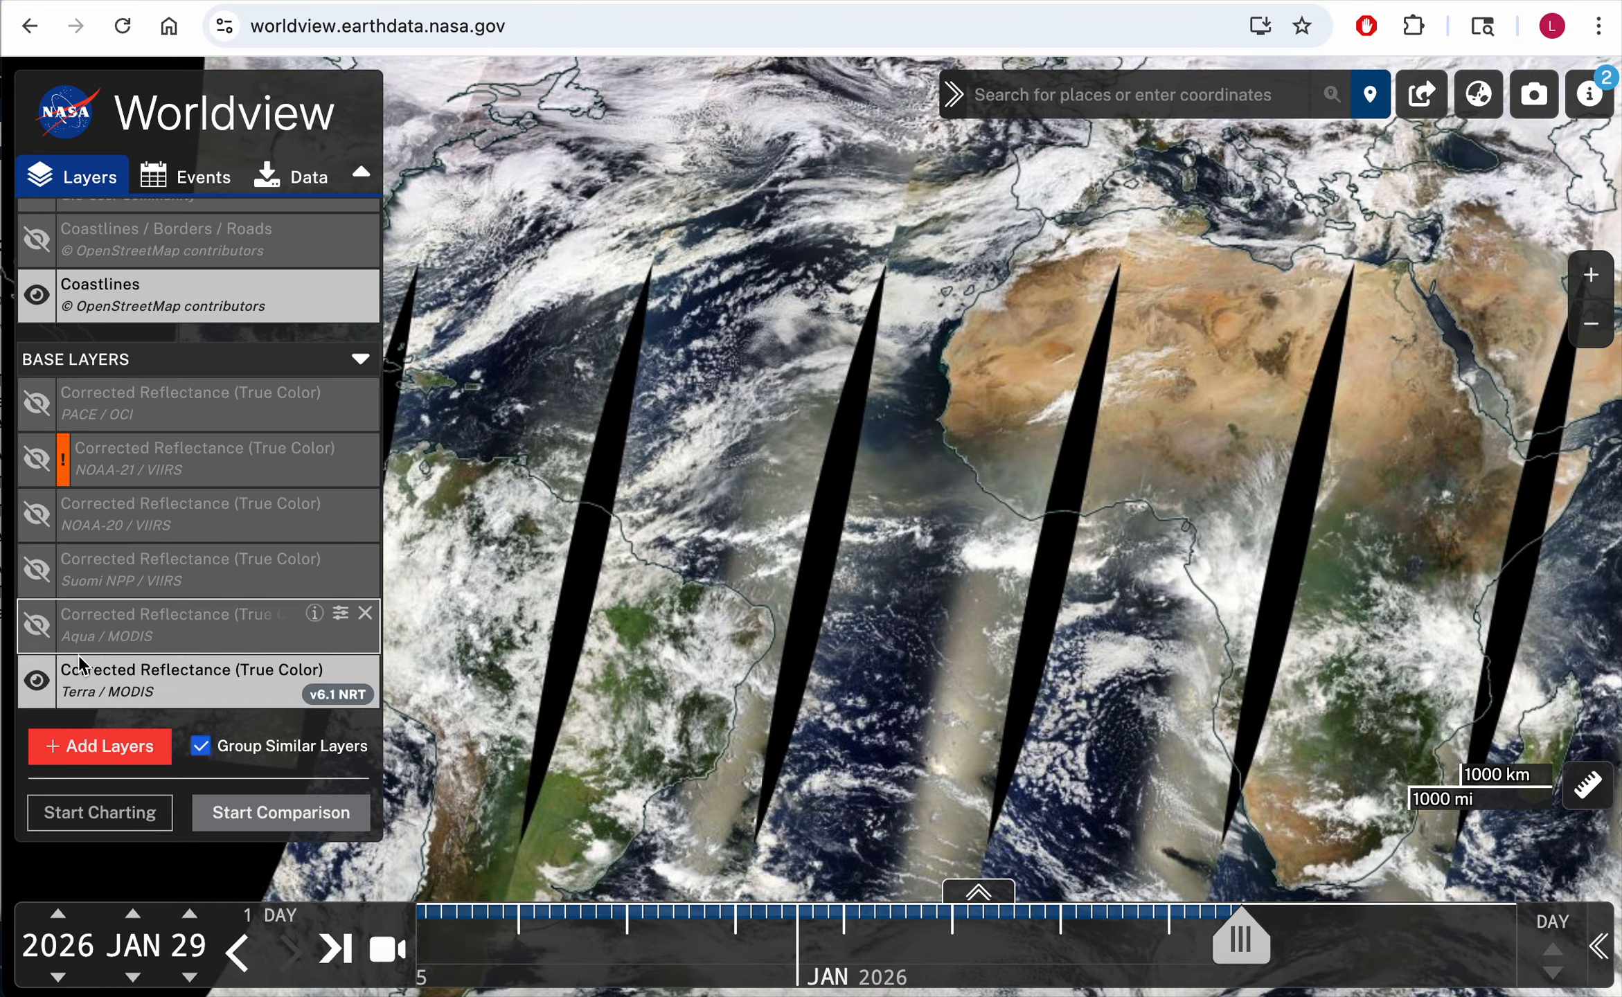
left_click(117, 747)
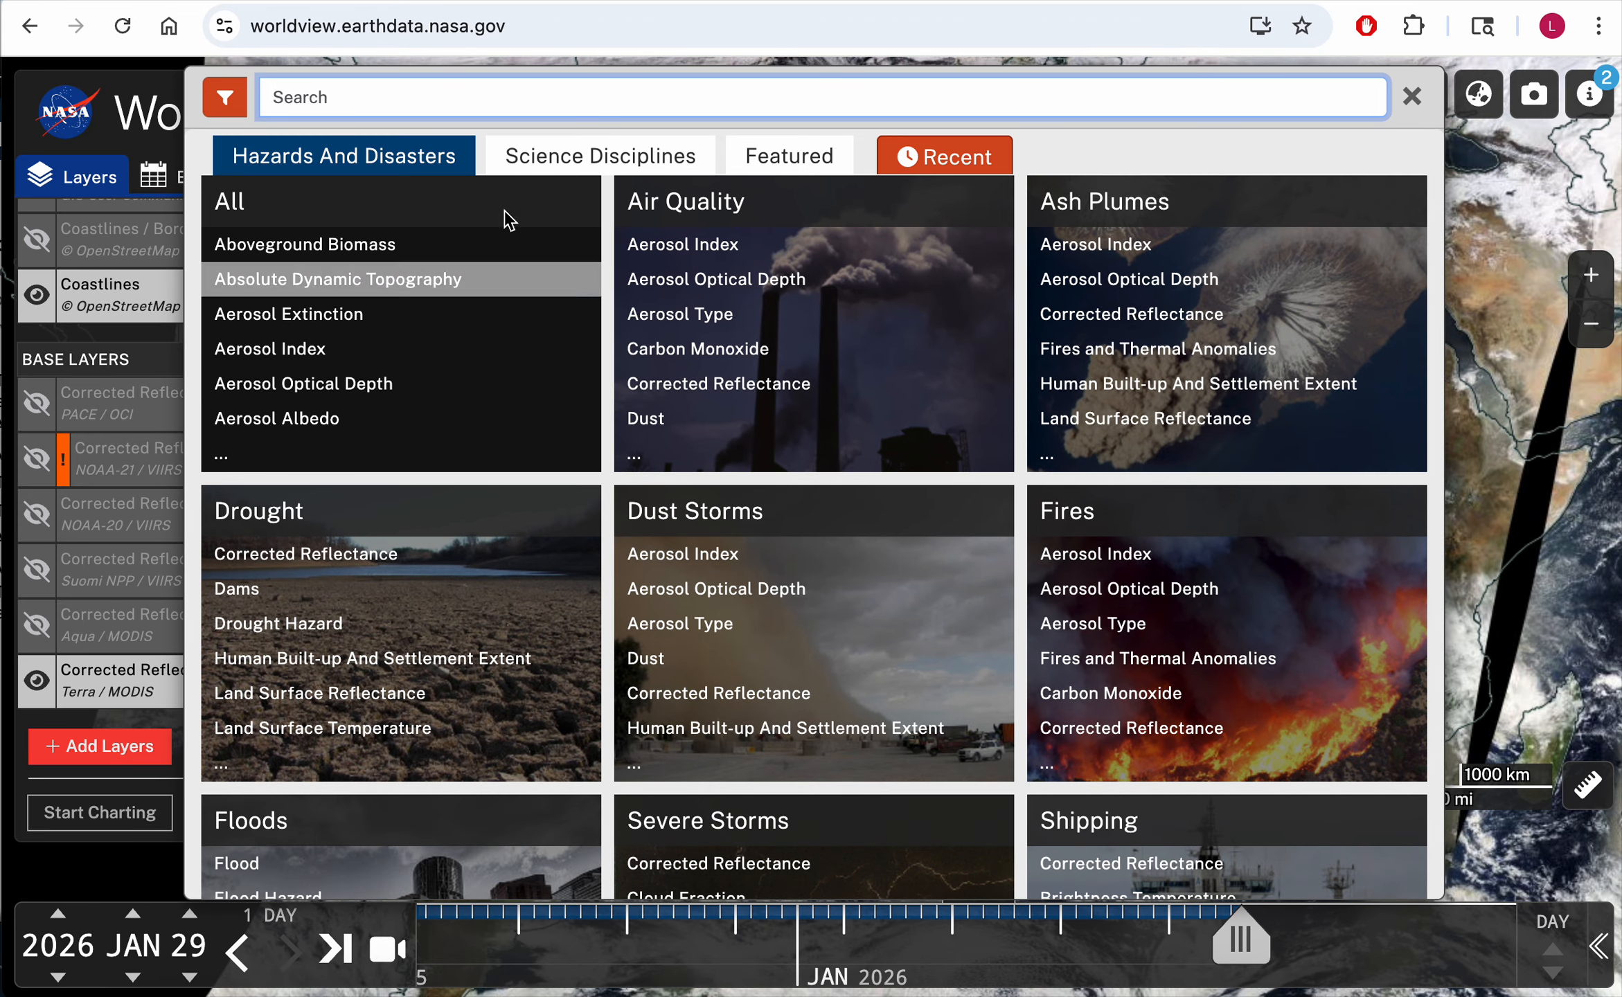
scroll(561, 568, "down", 5)
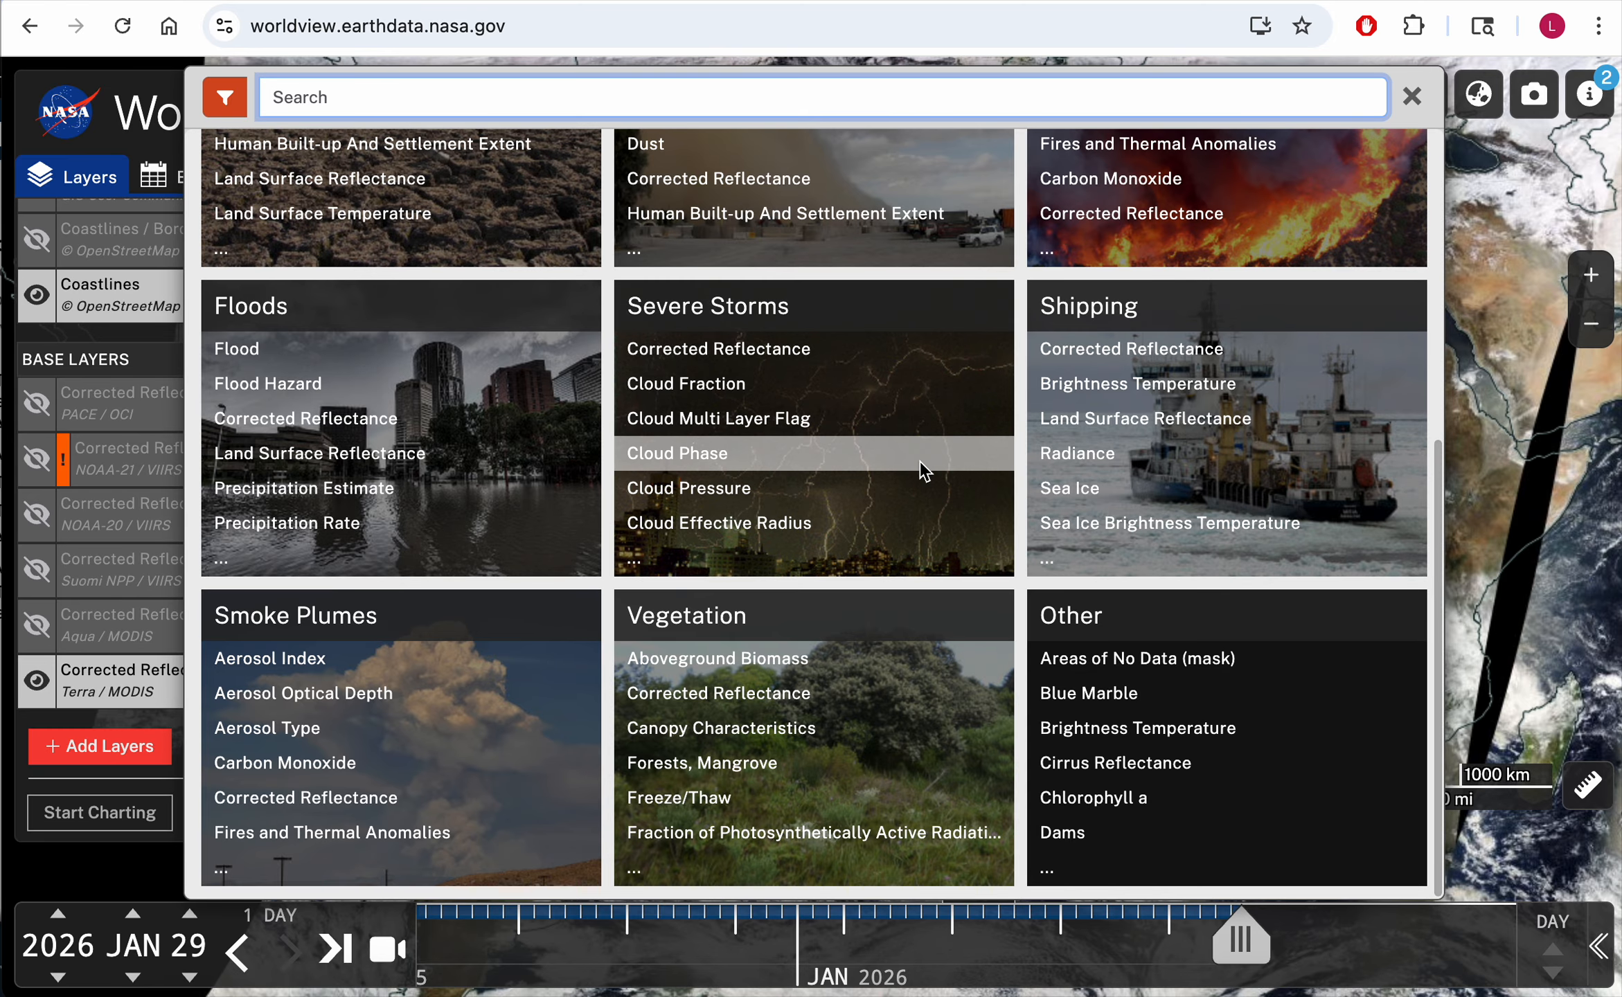
scroll(921, 468, "up", 5)
type("Surface Soil Moisture 9 km")
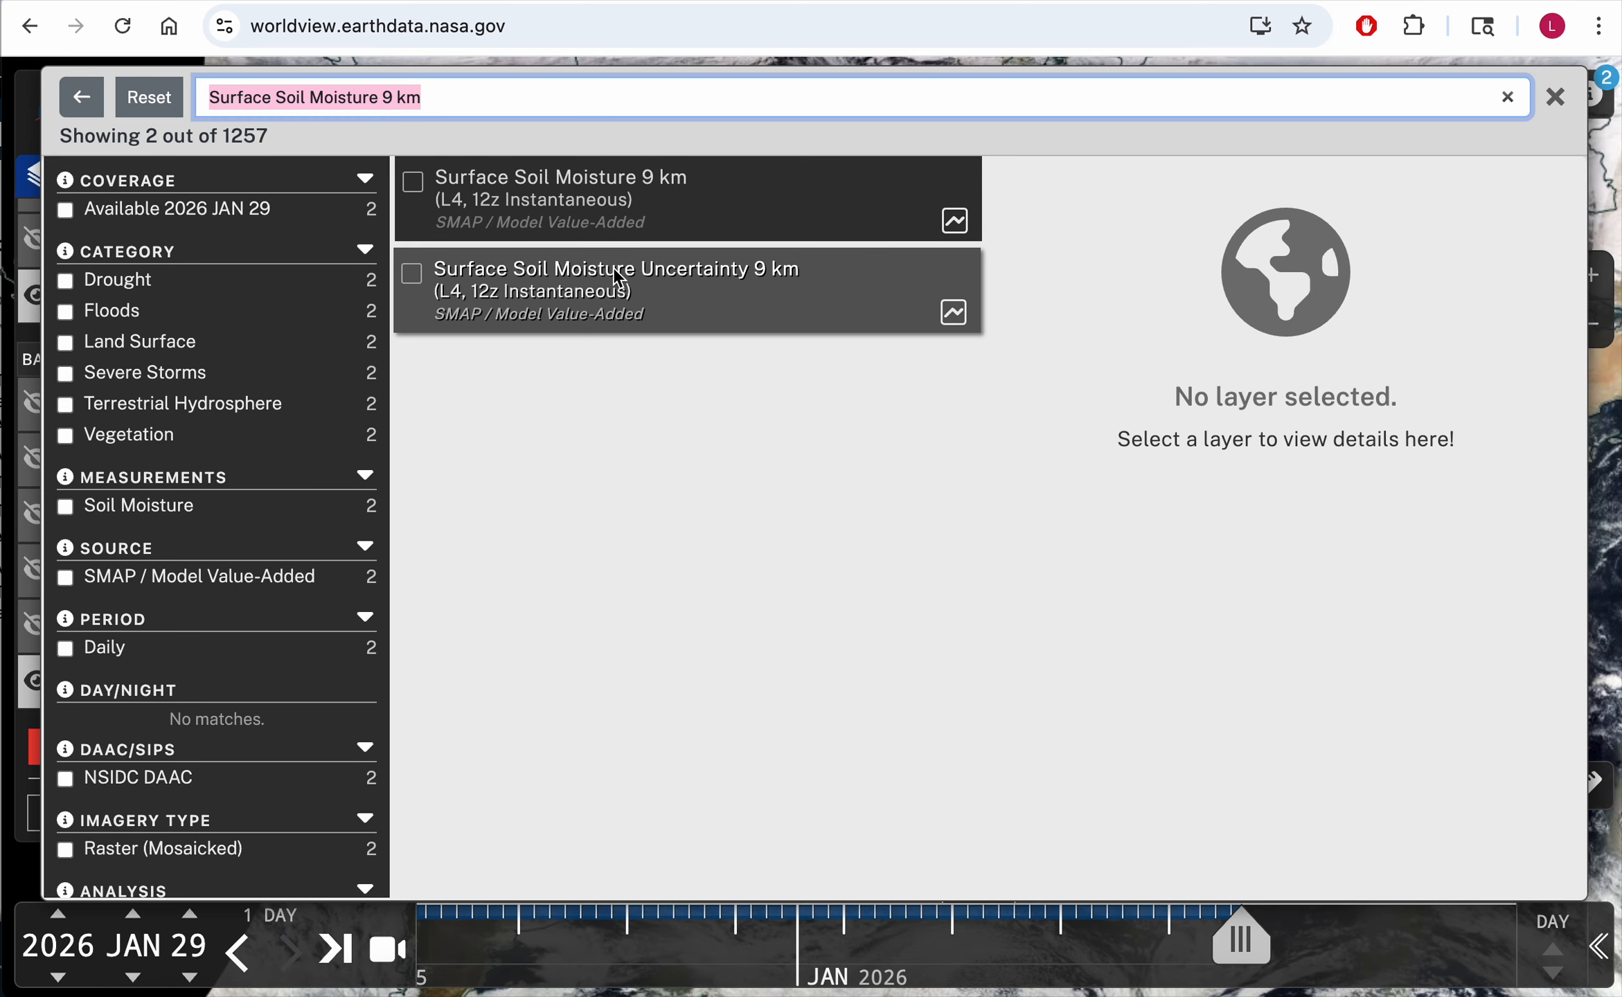
left_click(416, 180)
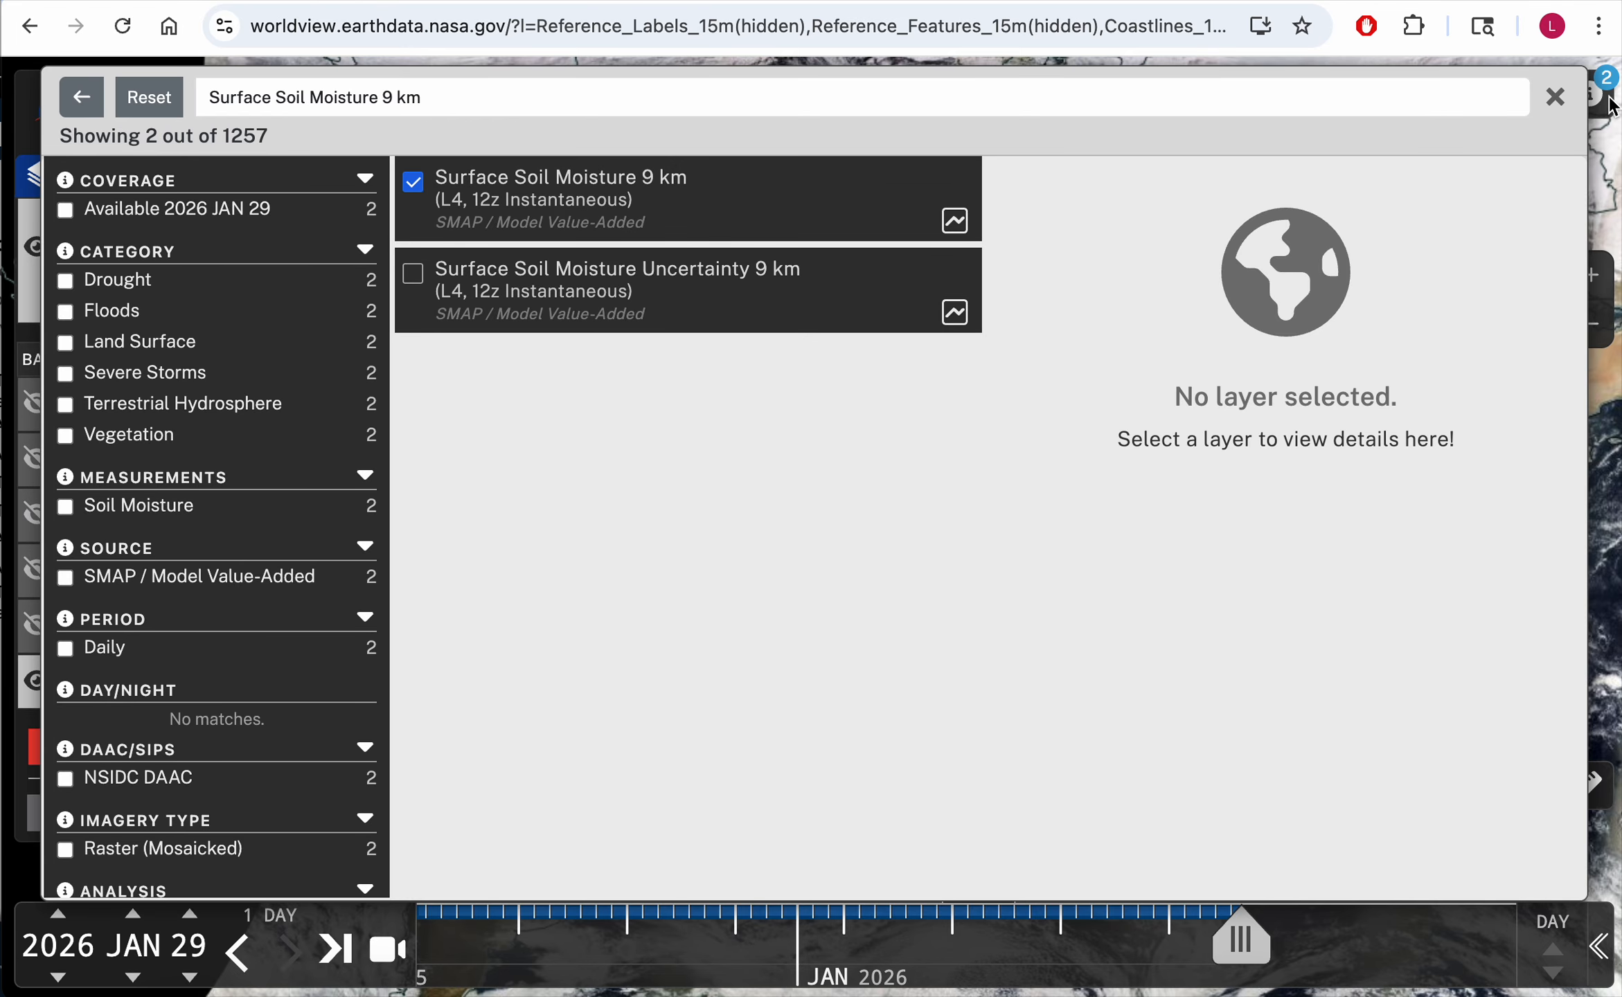
left_click(1555, 97)
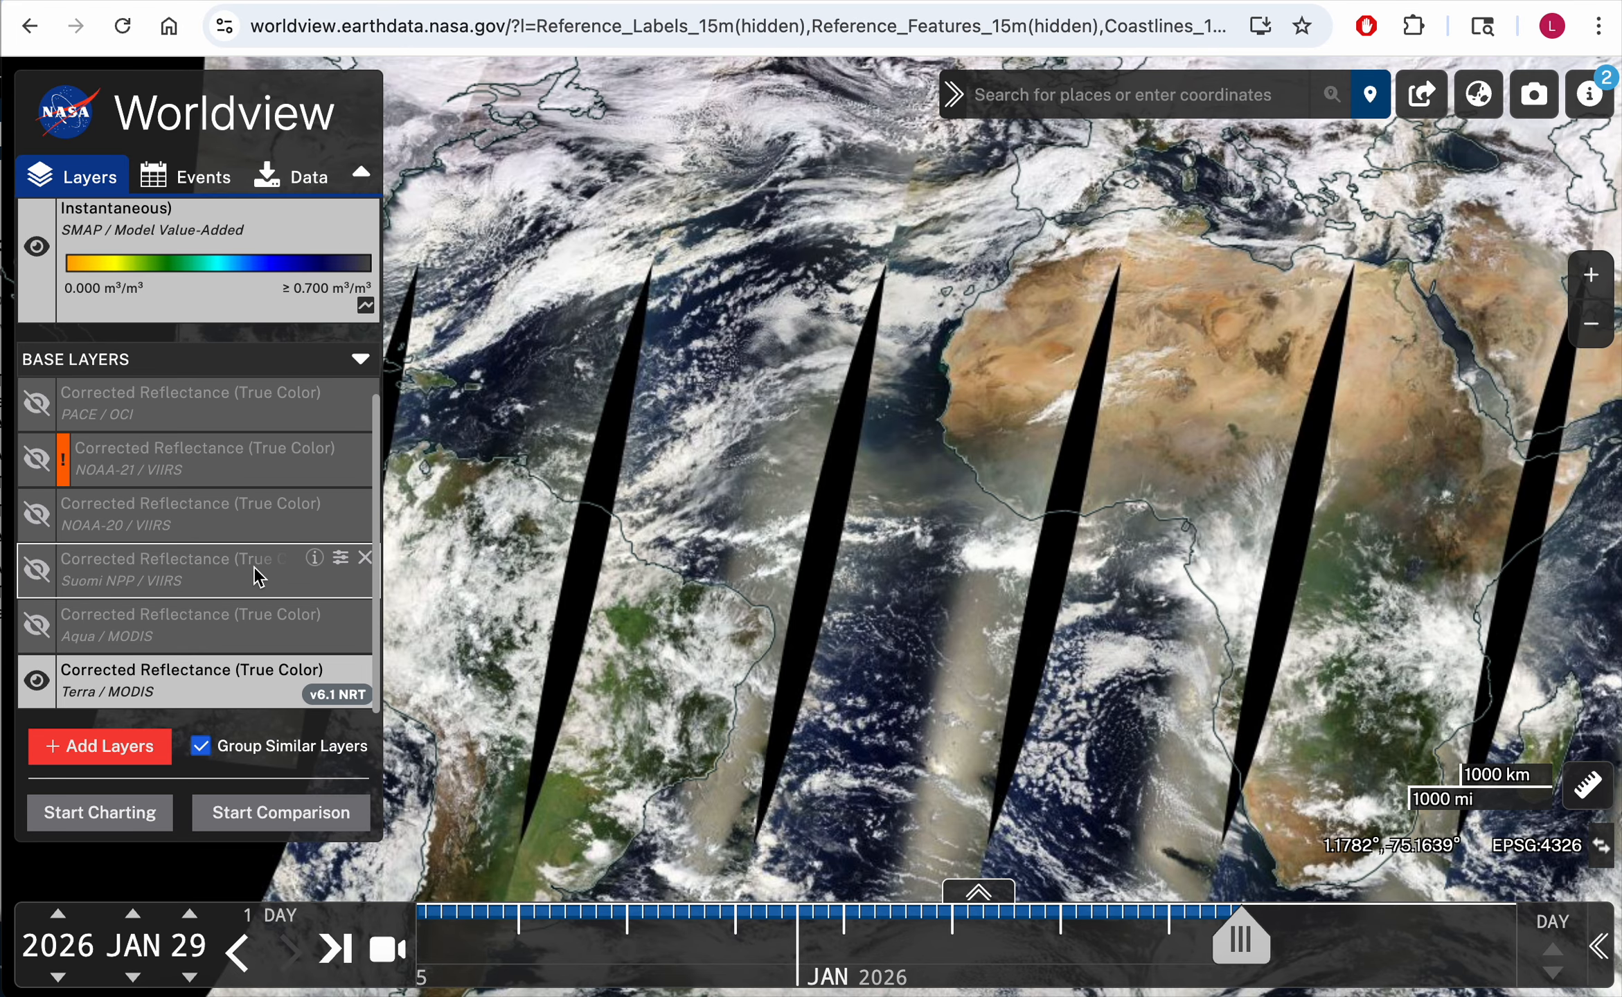
Step: Hide the Terra / MODIS Corrected Reflectance (True Color) base layer
scroll(254, 566, "up", 5)
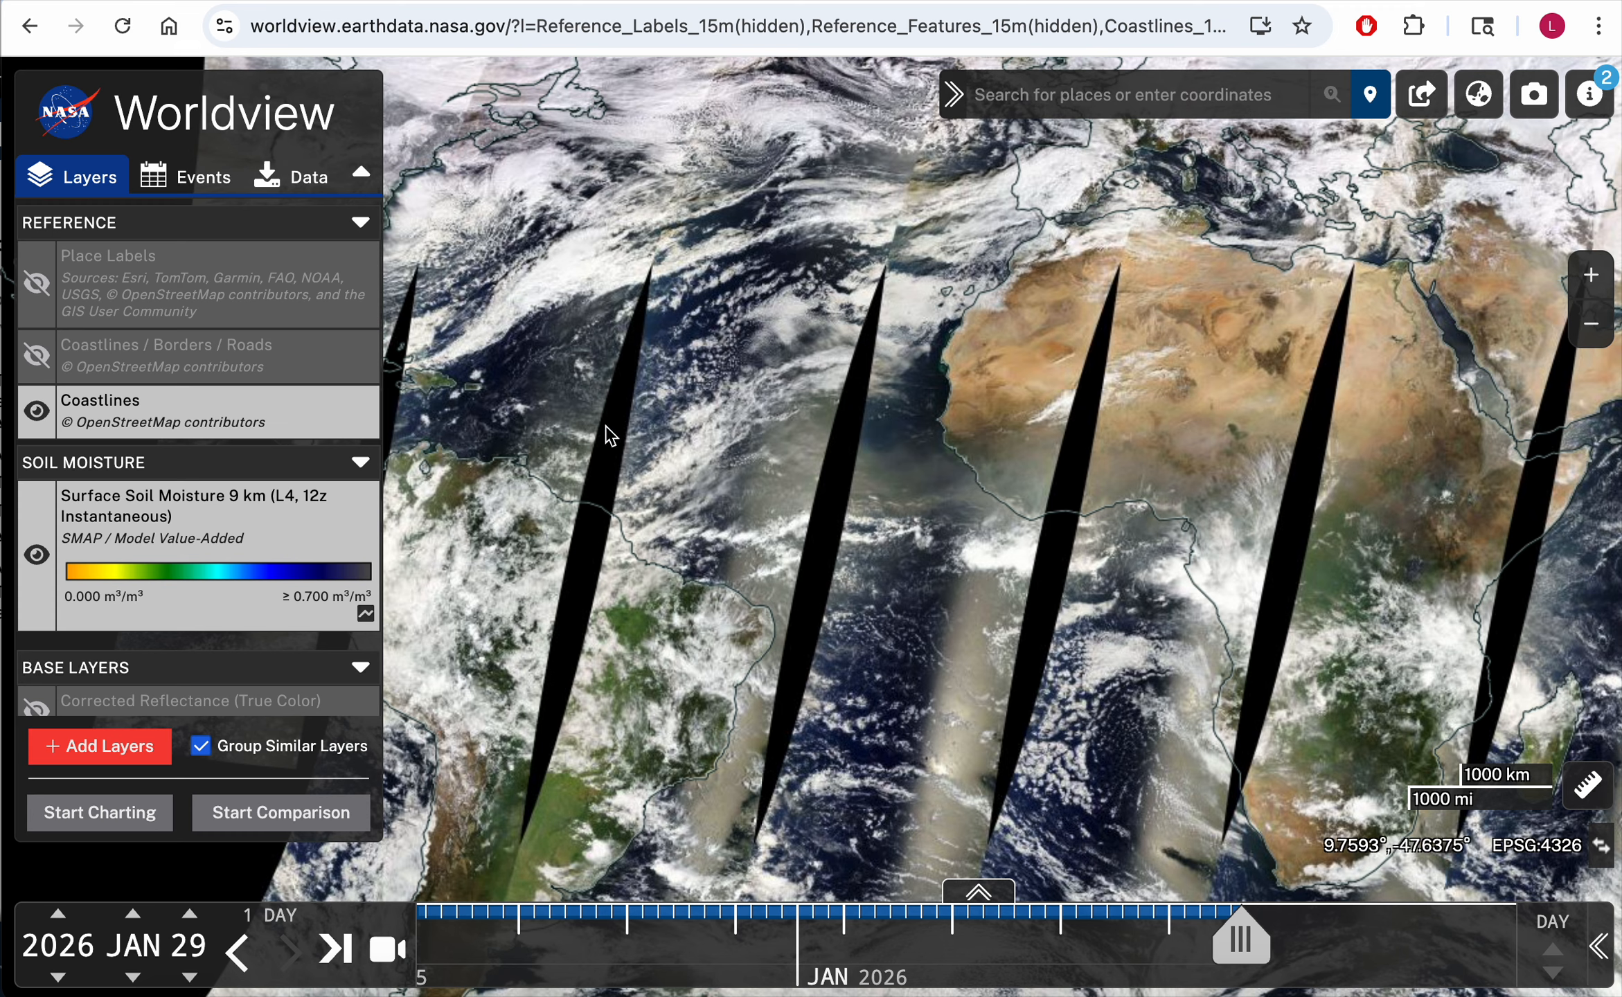
scroll(163, 558, "down", 4)
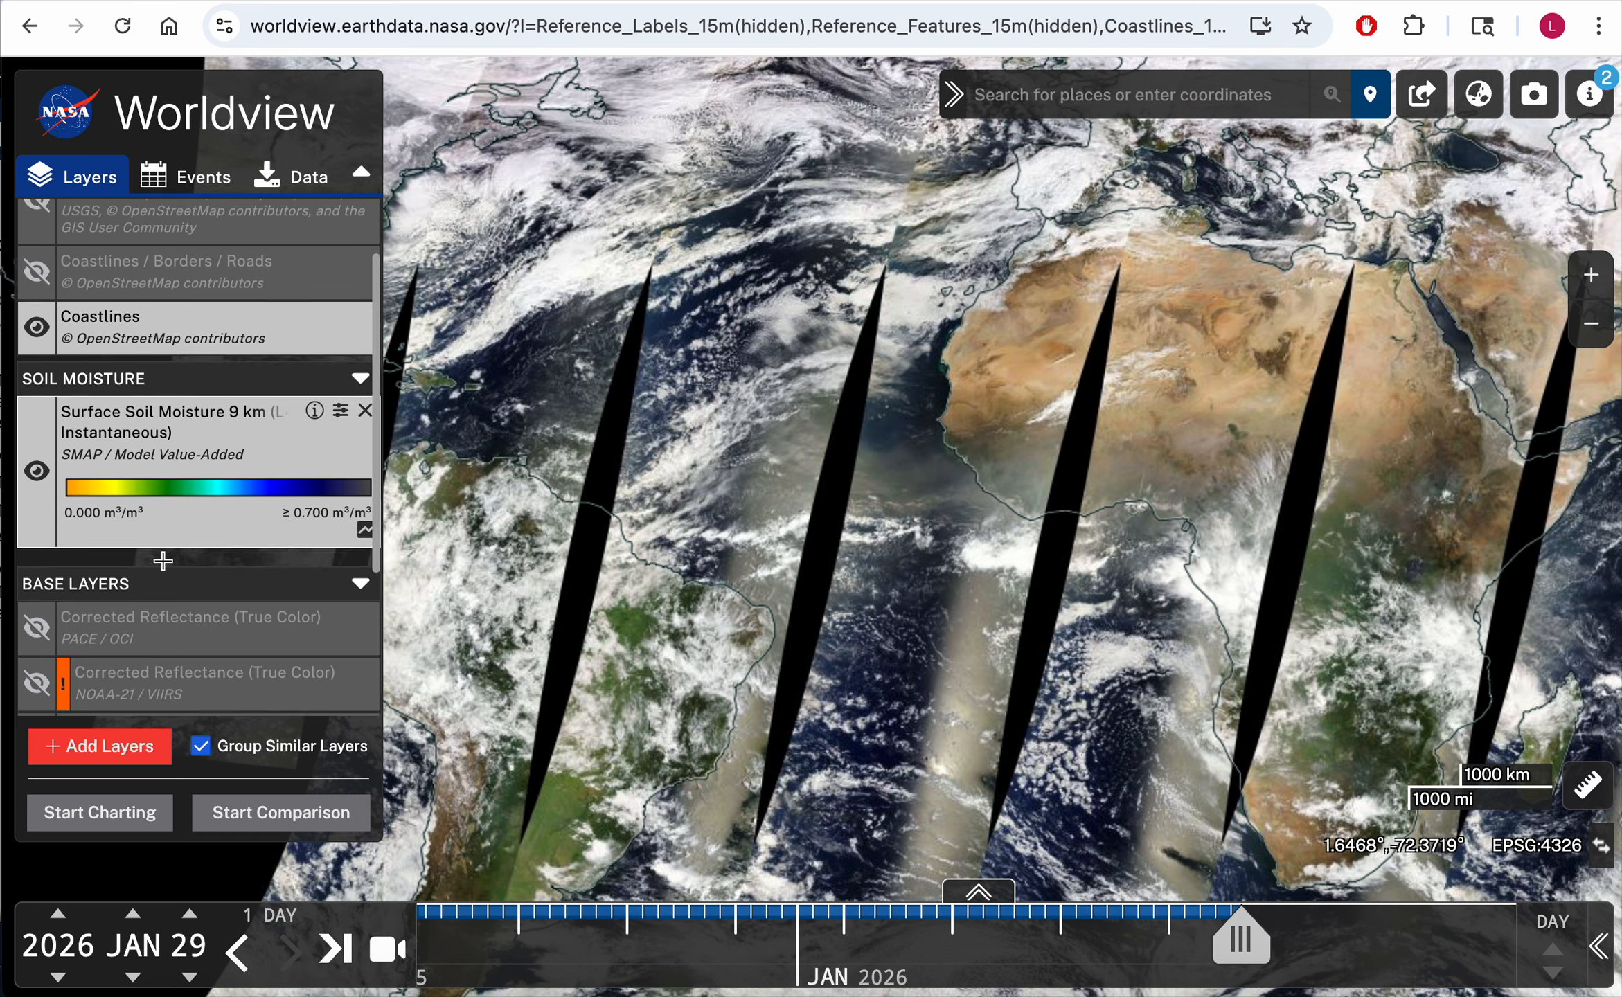
scroll(164, 560, "down", 1)
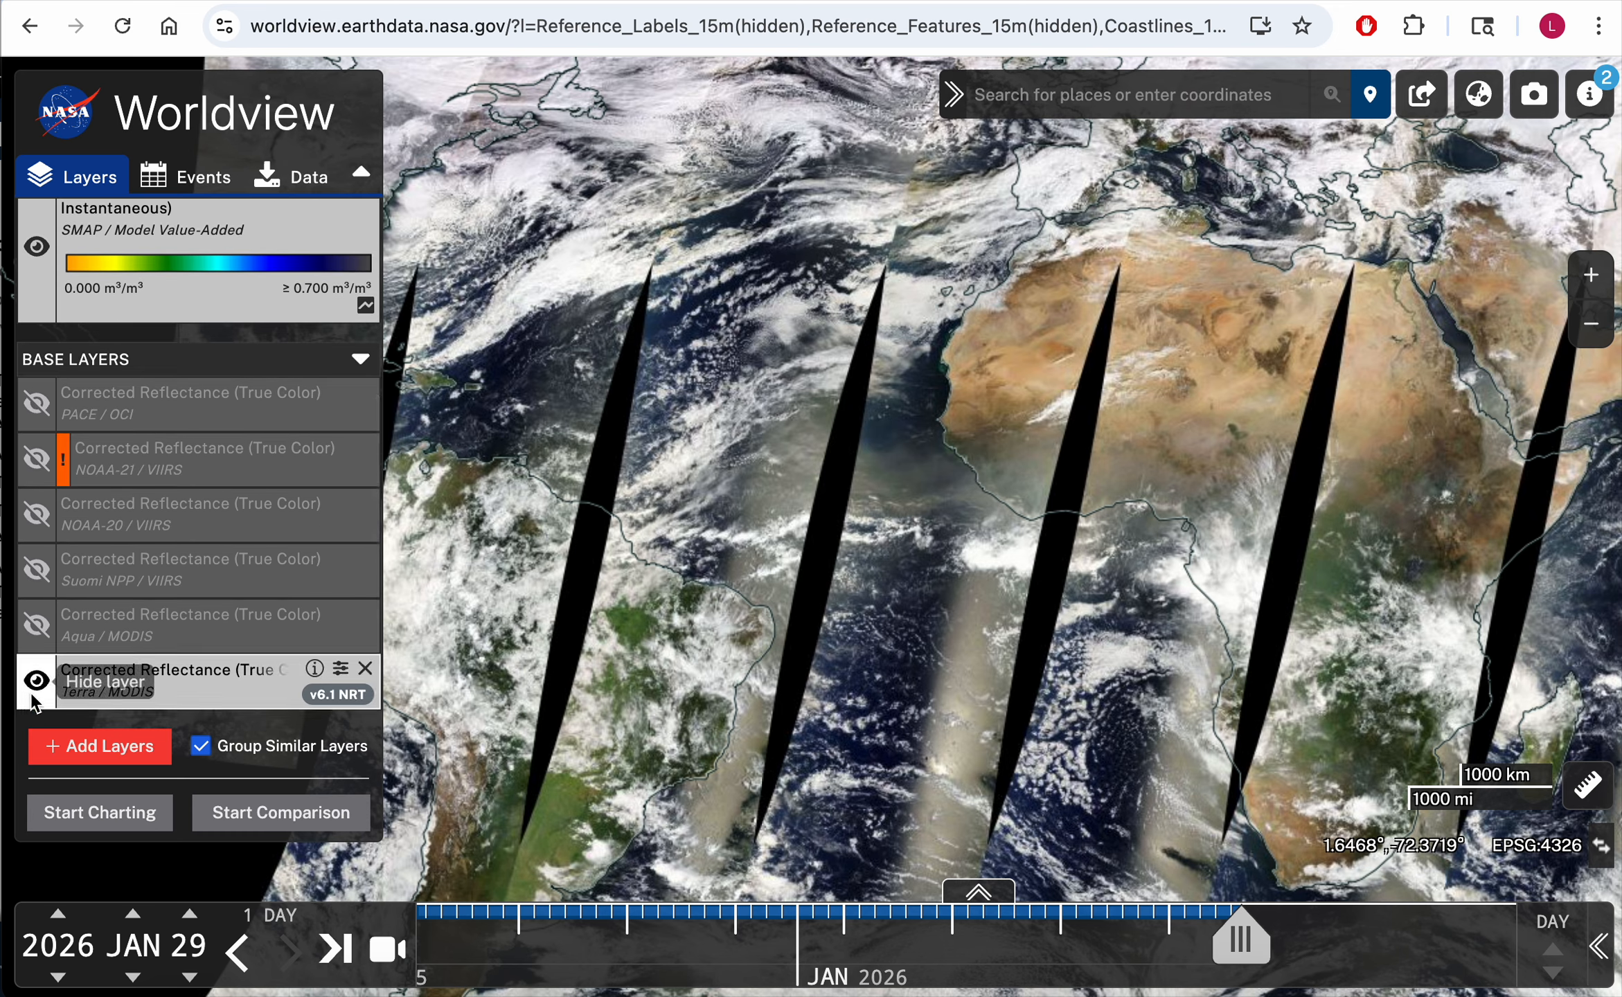
scroll(36, 623, "up", 2)
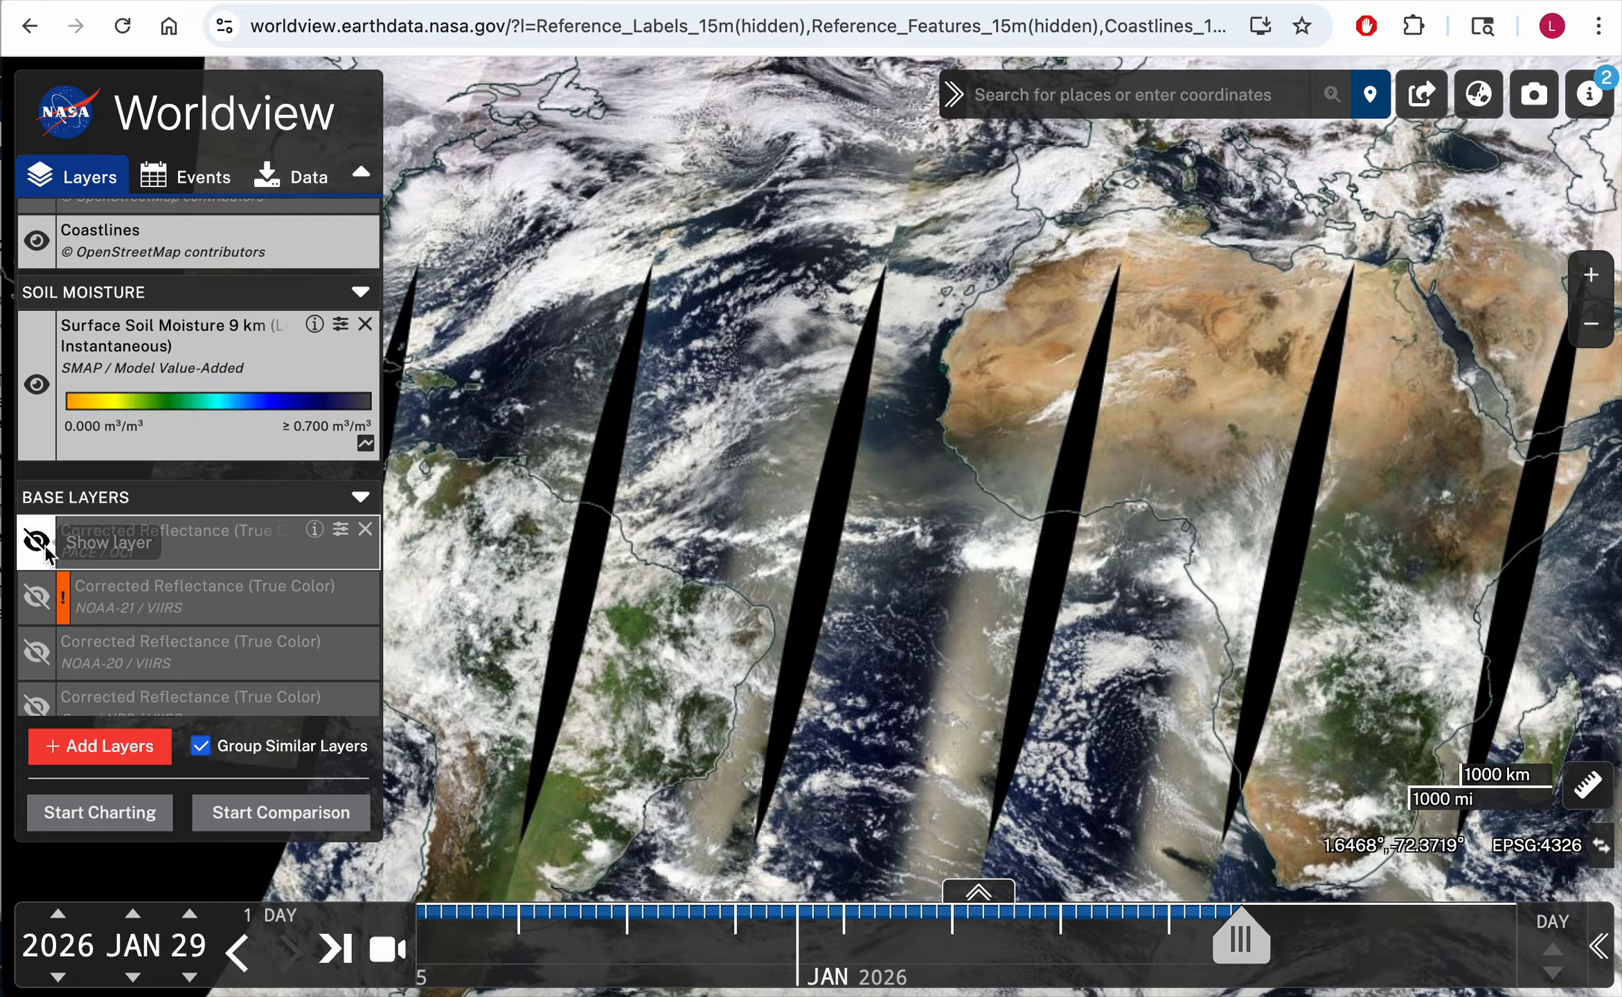
scroll(47, 568, "down", 2)
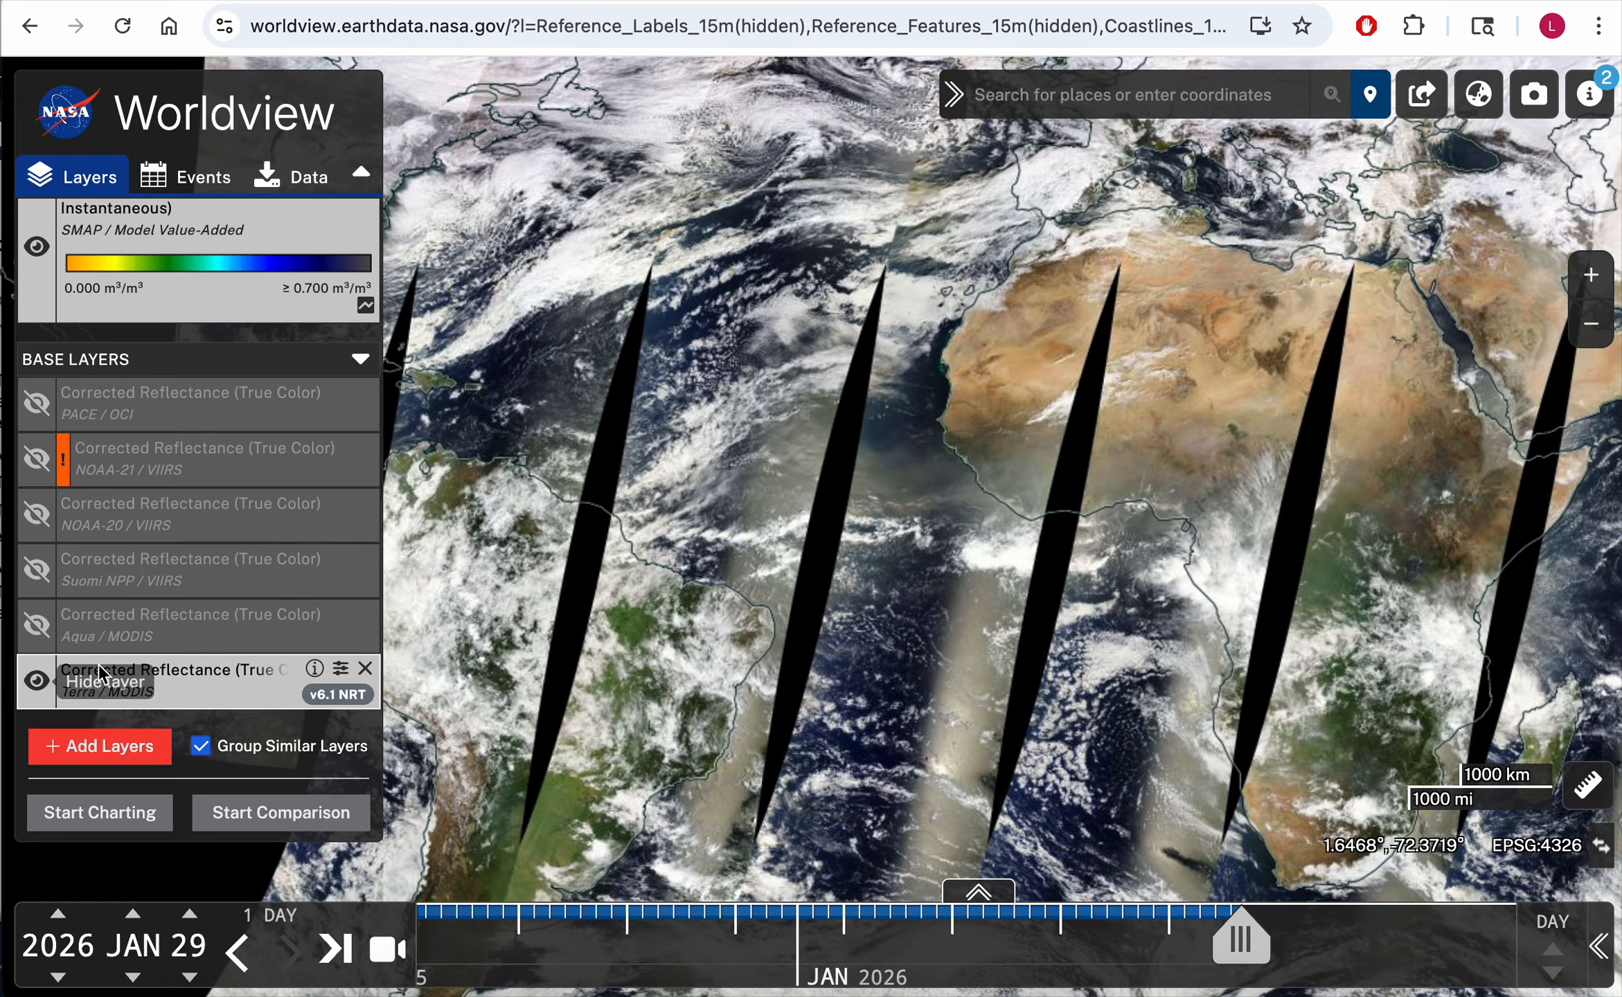
left_click(36, 682)
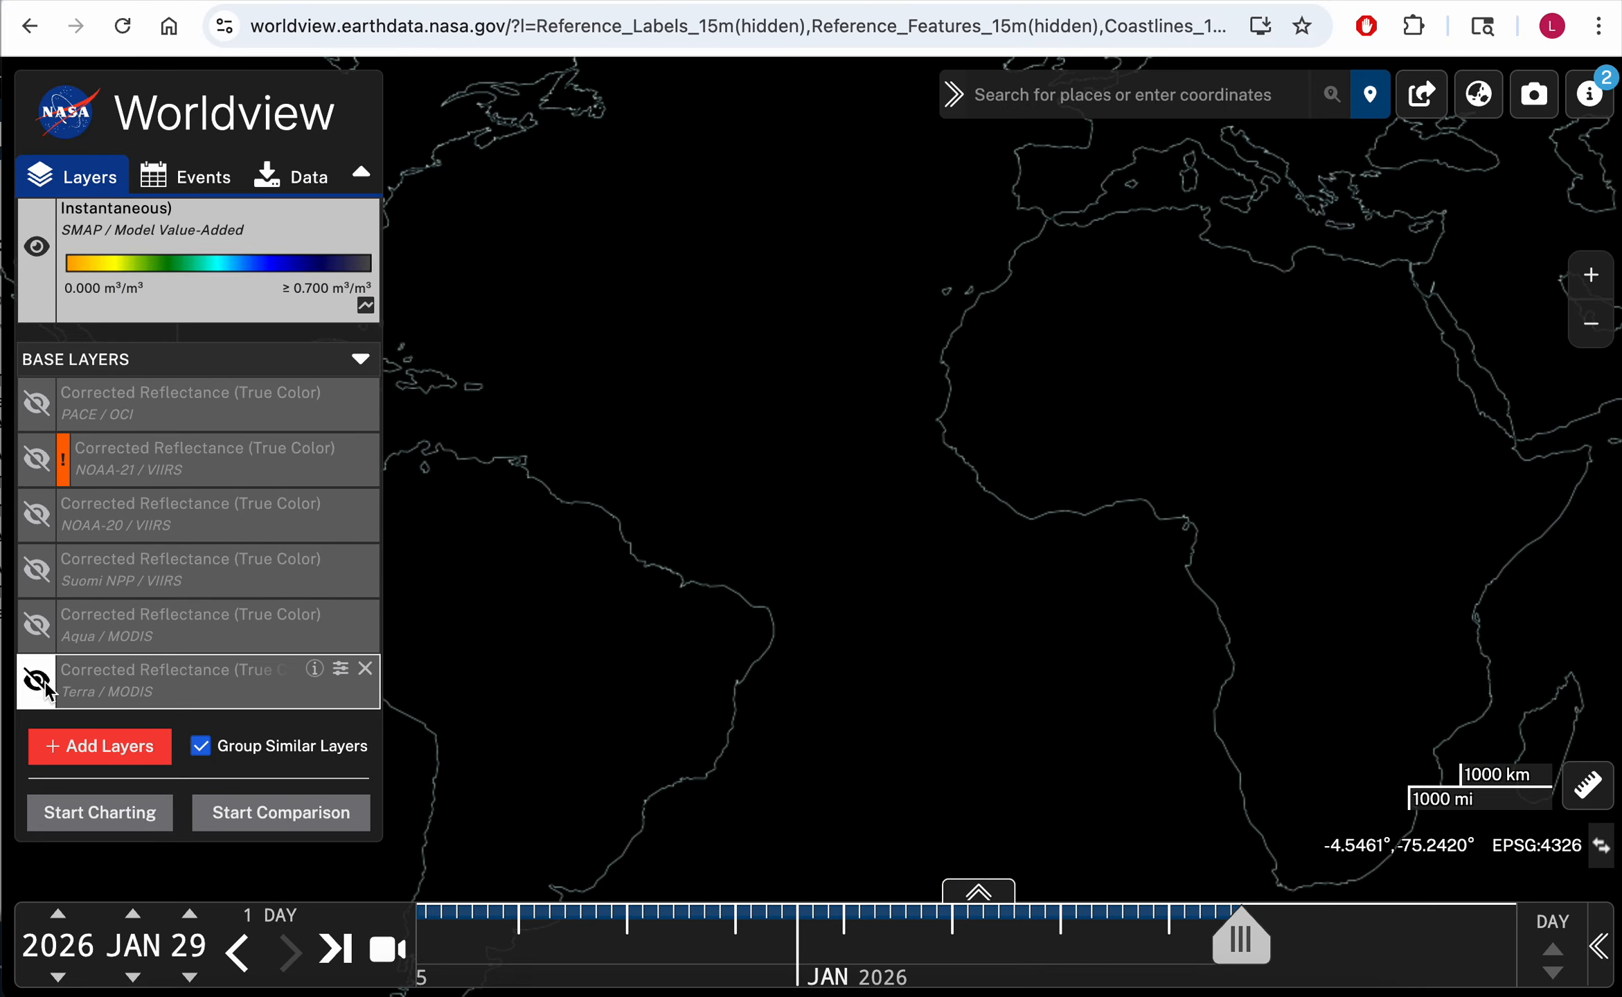
left_click(36, 682)
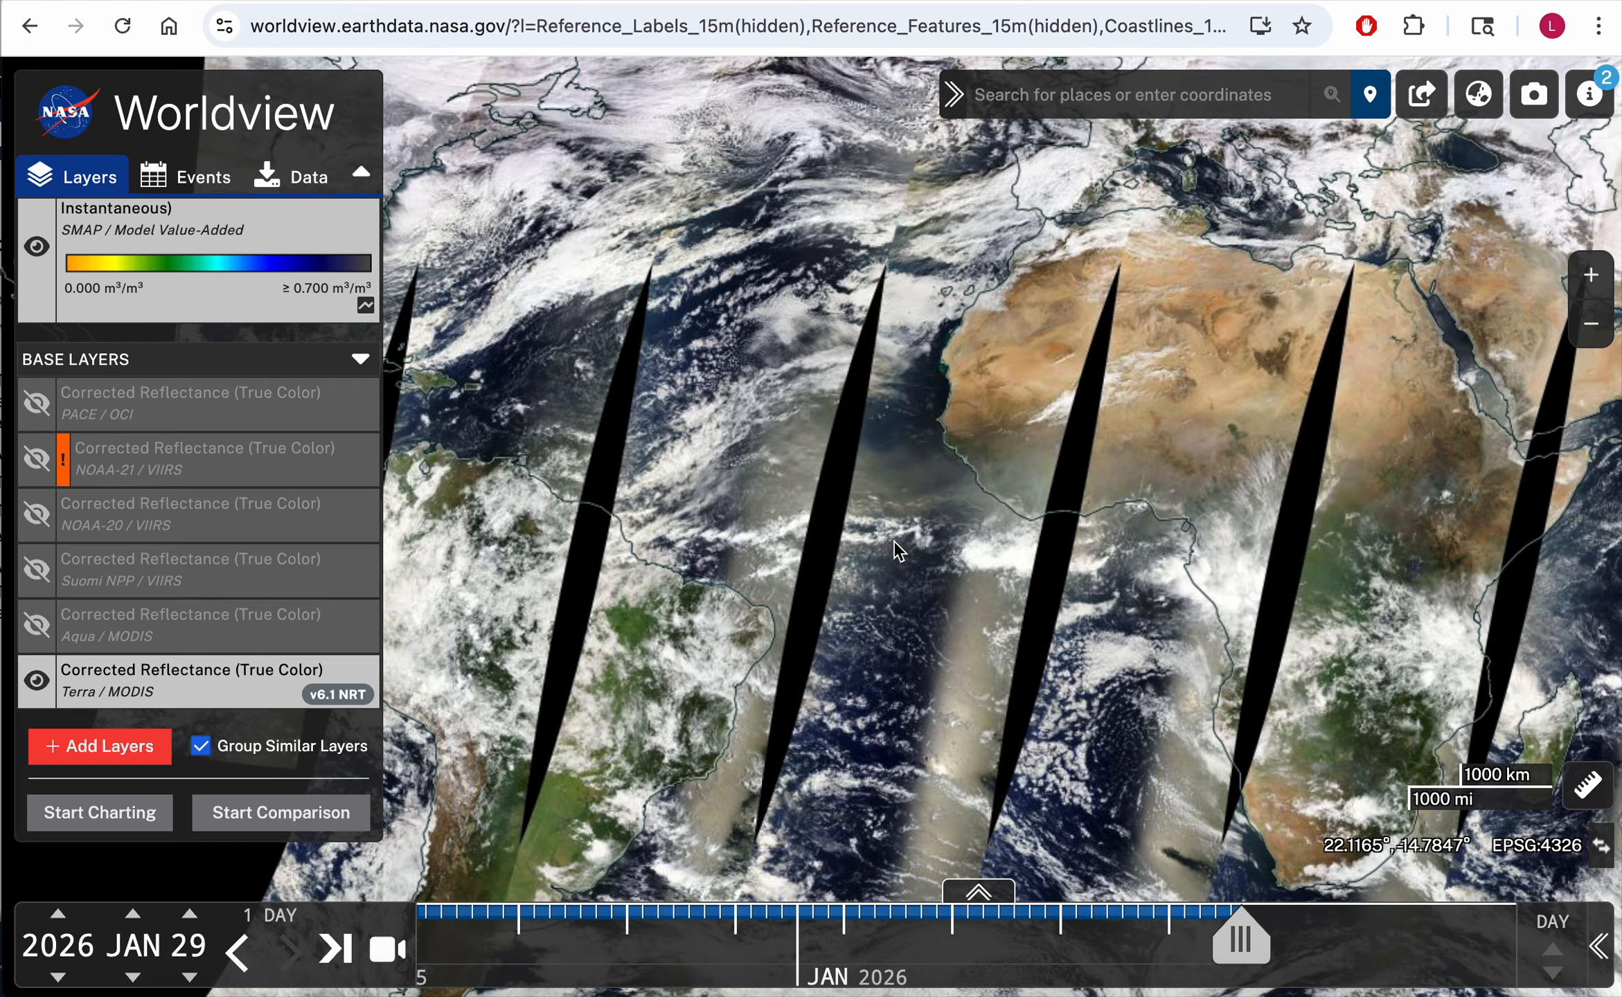
left_click(38, 681)
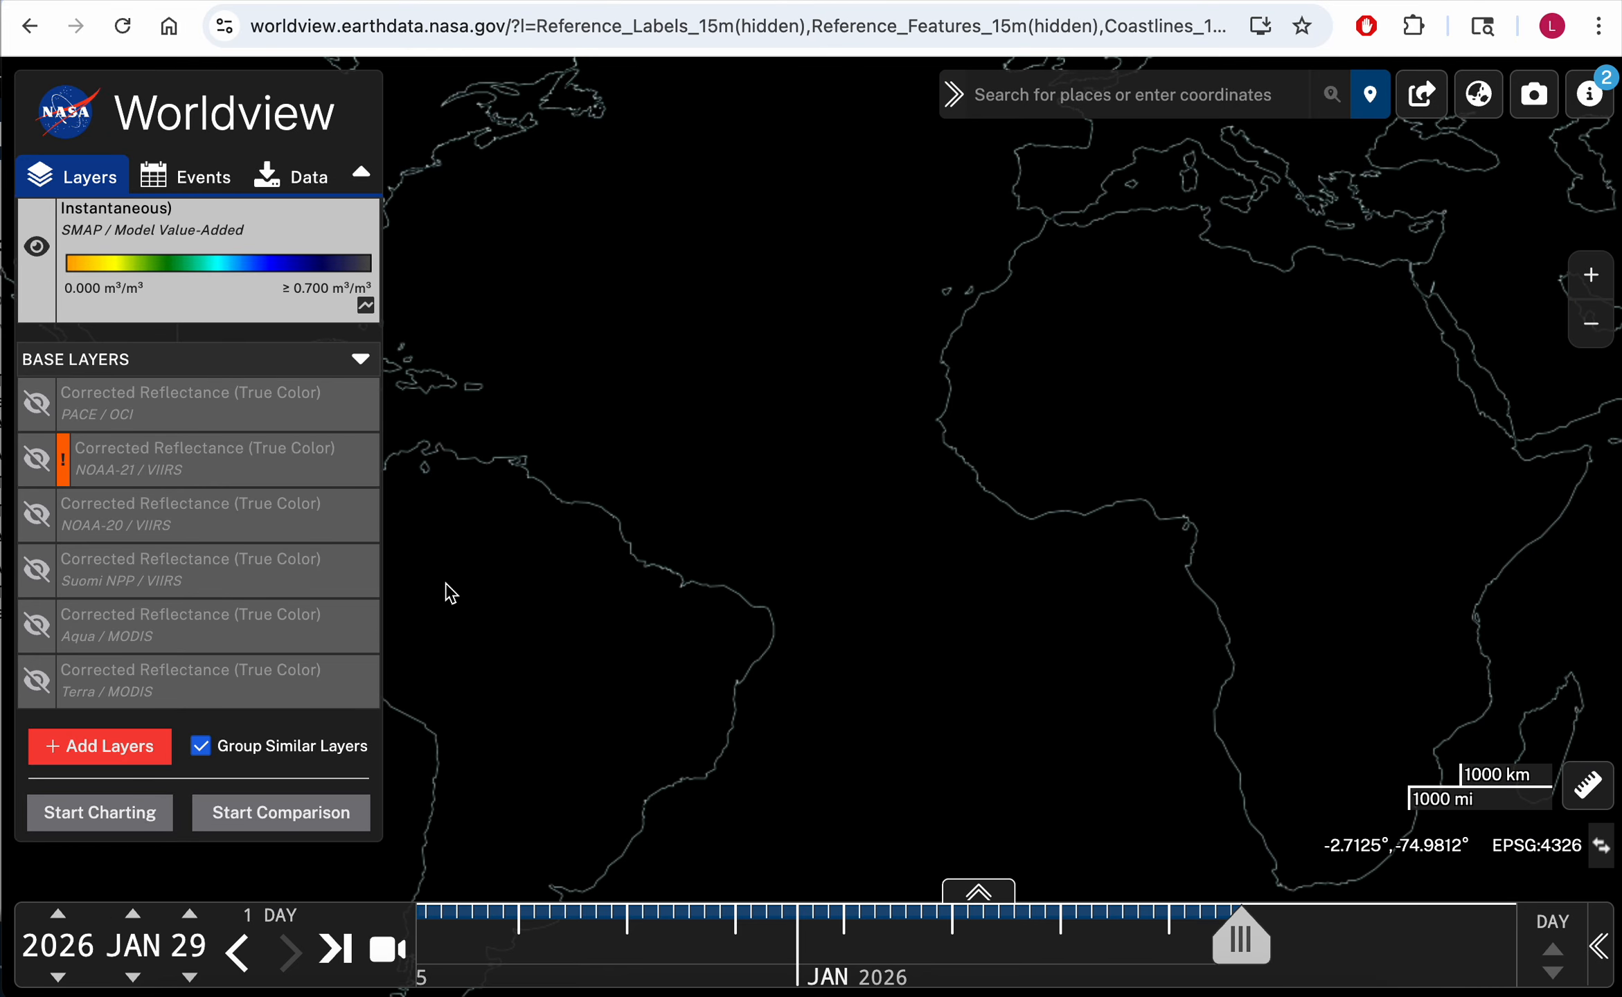
Step: Set the date's year back to 2025
scroll(207, 460, "up", 4)
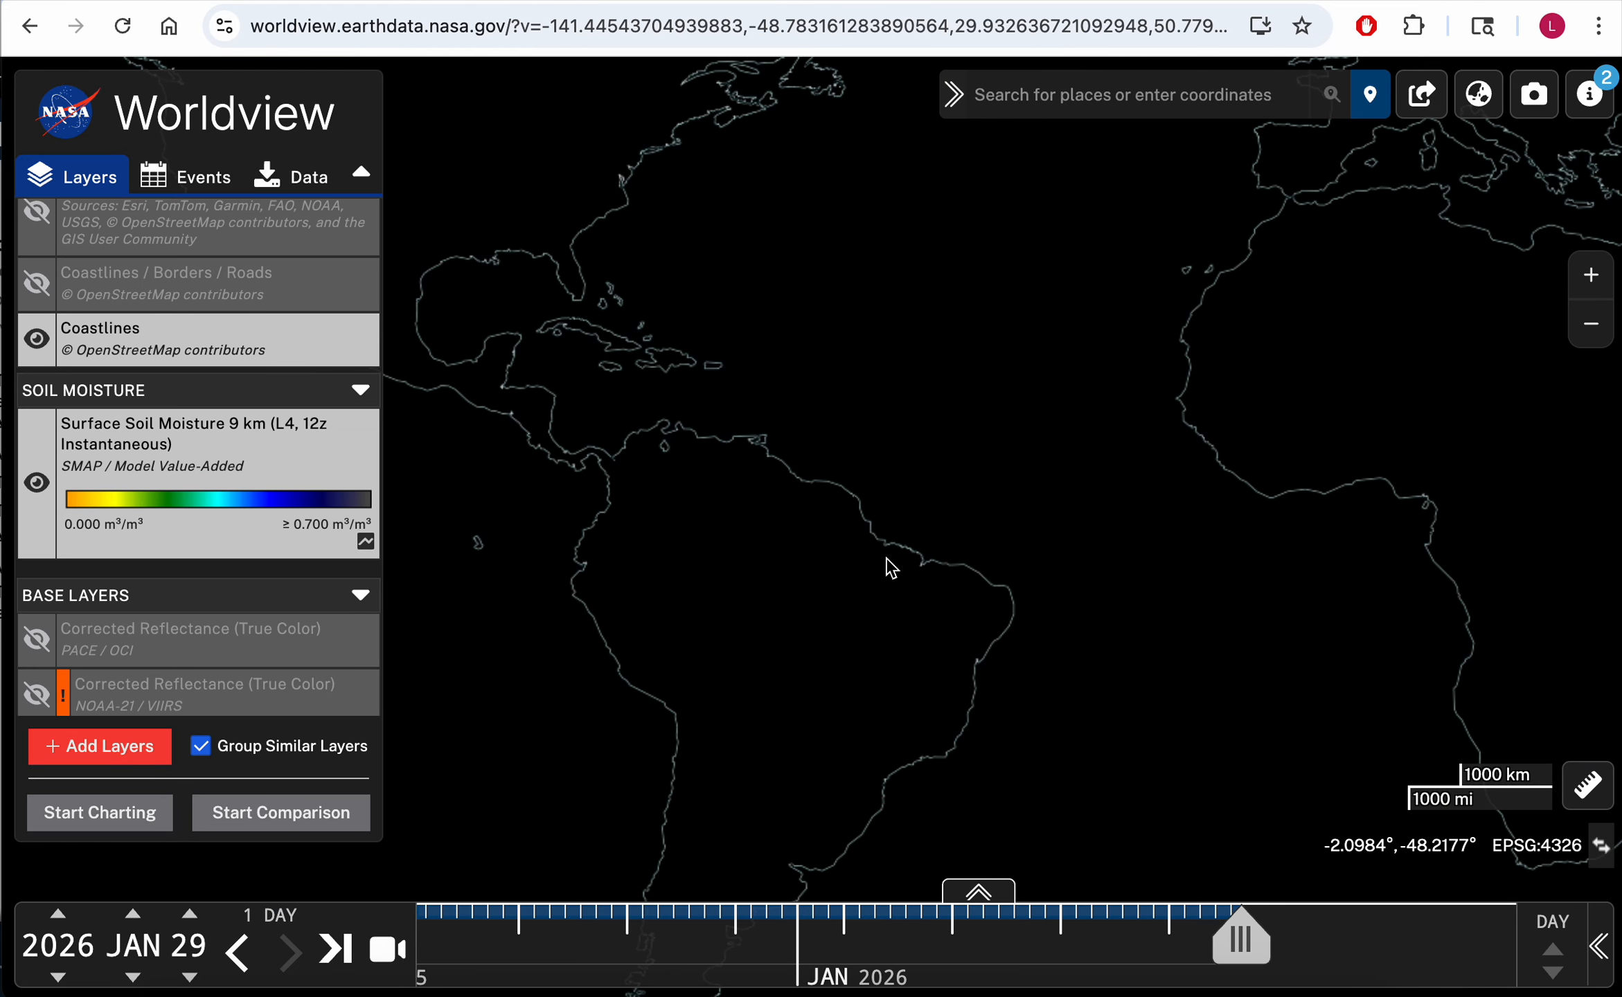
scroll(891, 566, "down", 3)
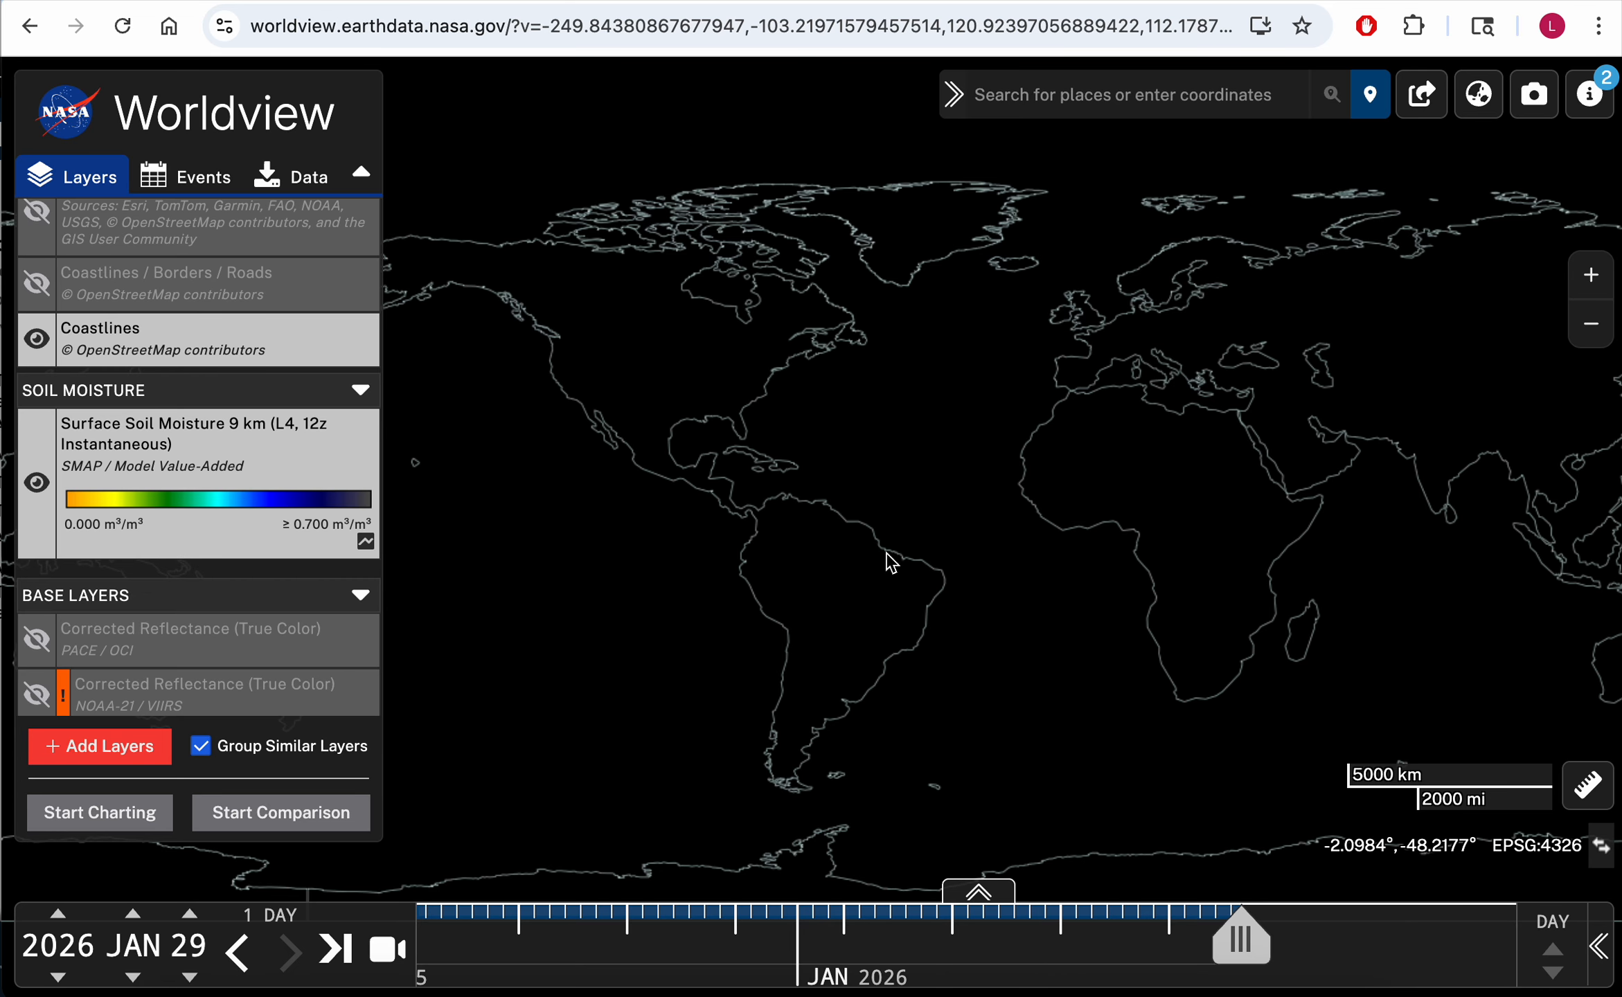
left_click_drag(892, 432, 829, 410)
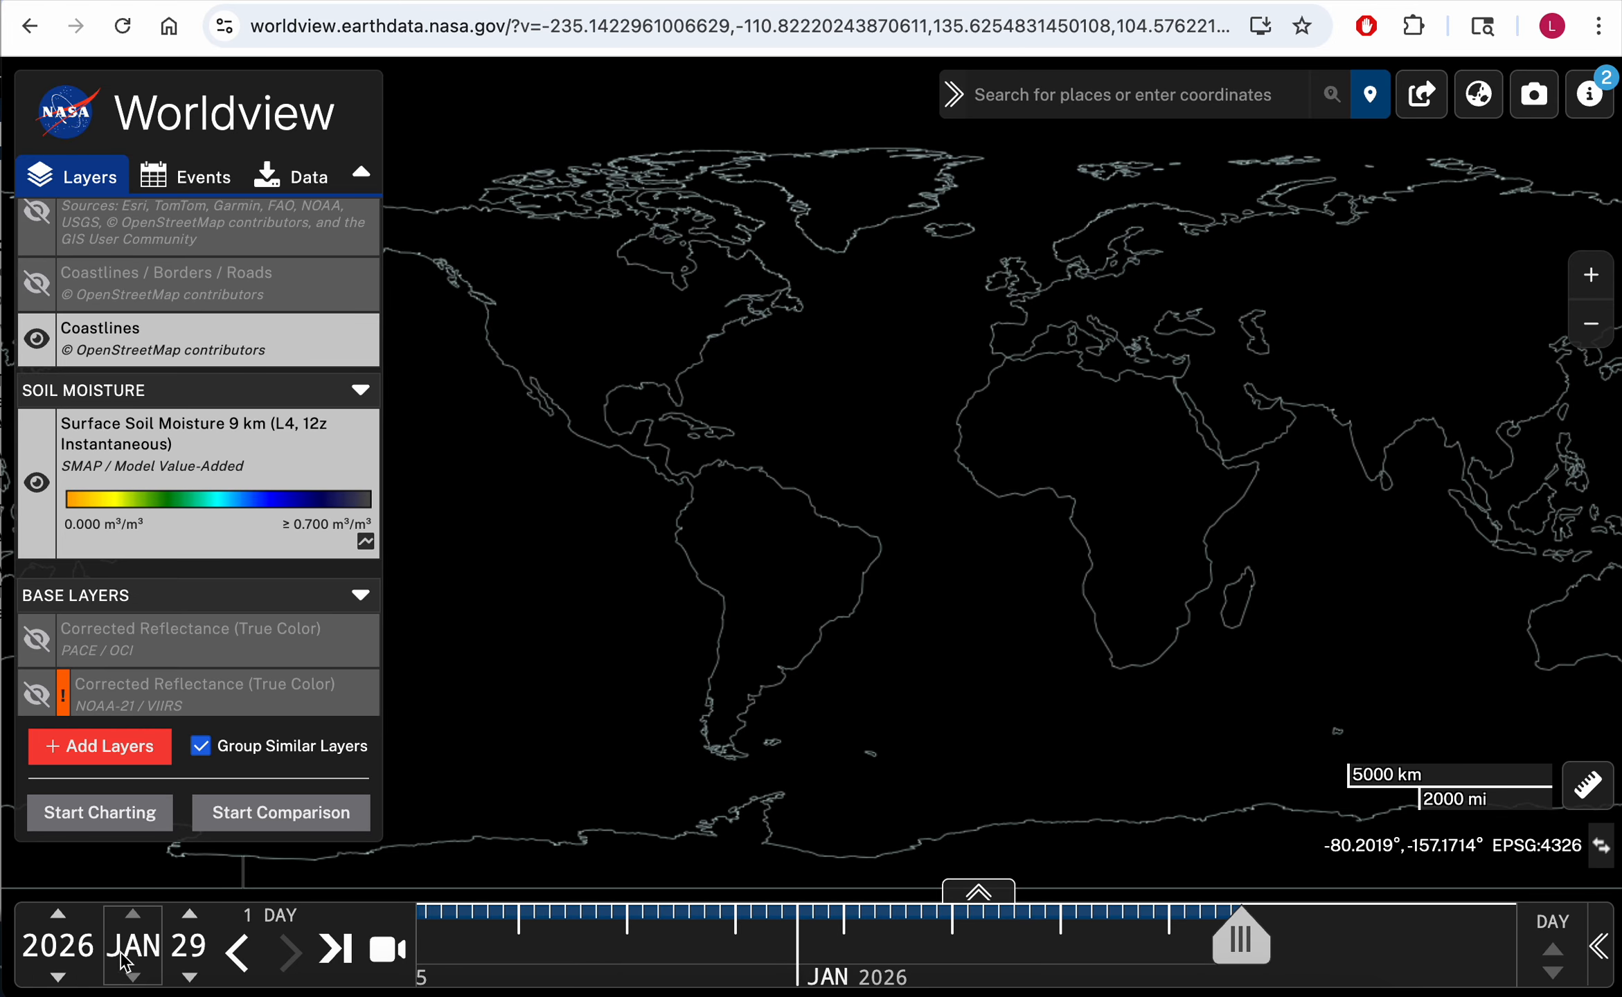
left_click_drag(674, 536, 736, 616)
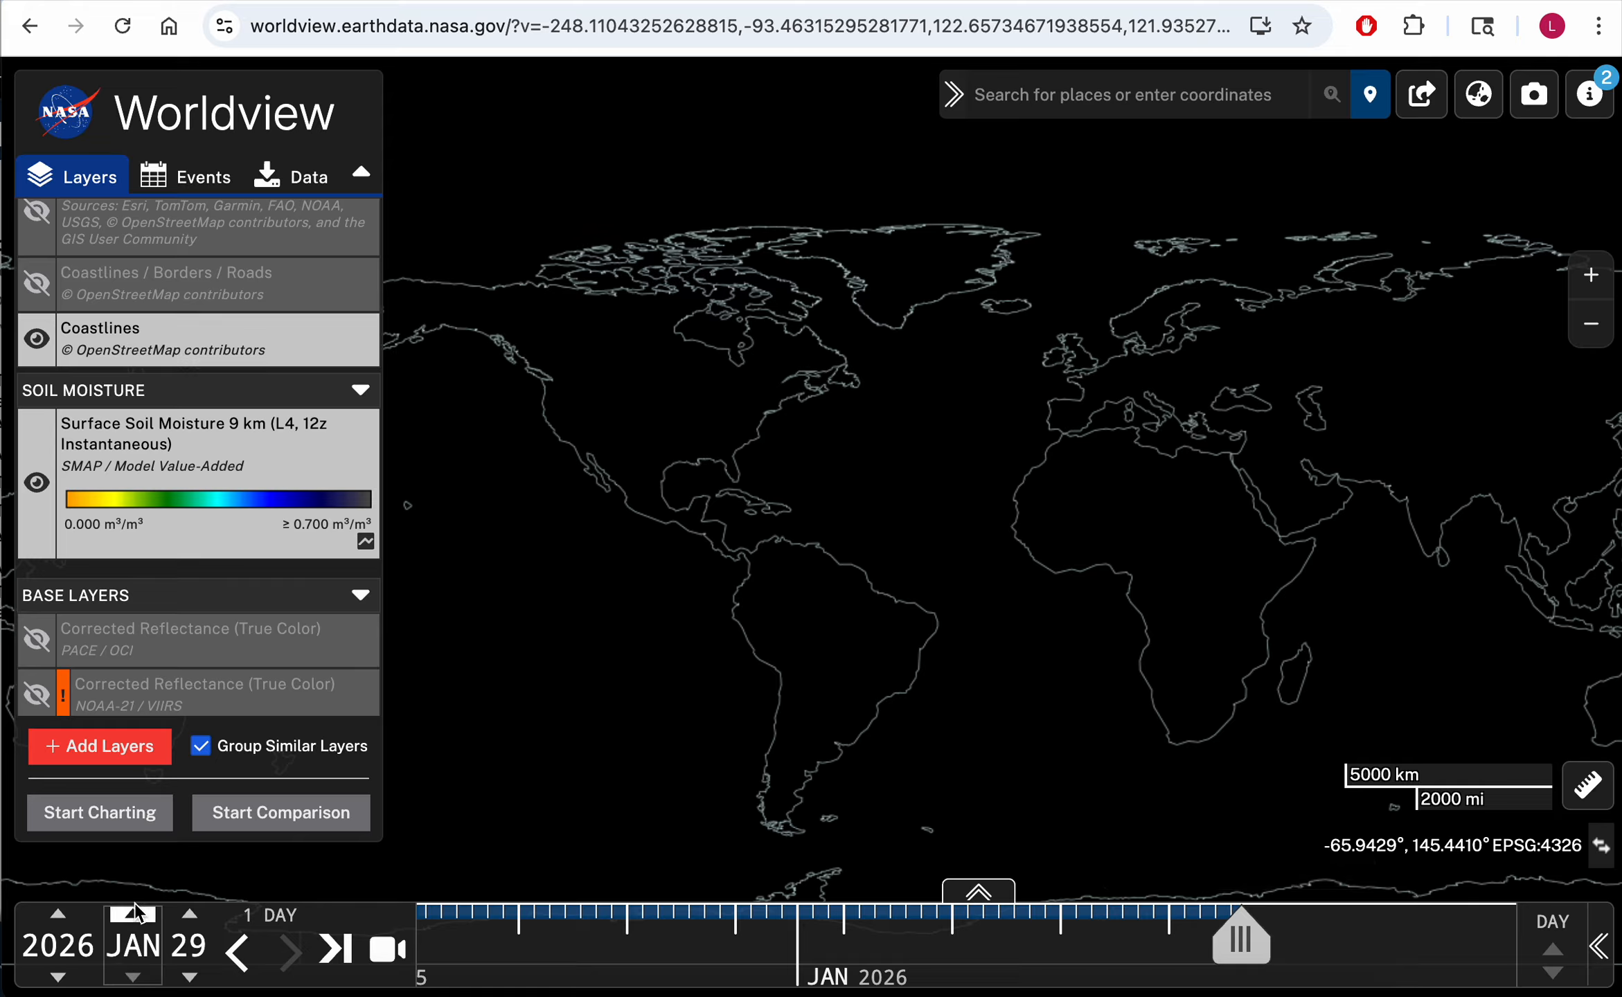
mouse_move(267, 914)
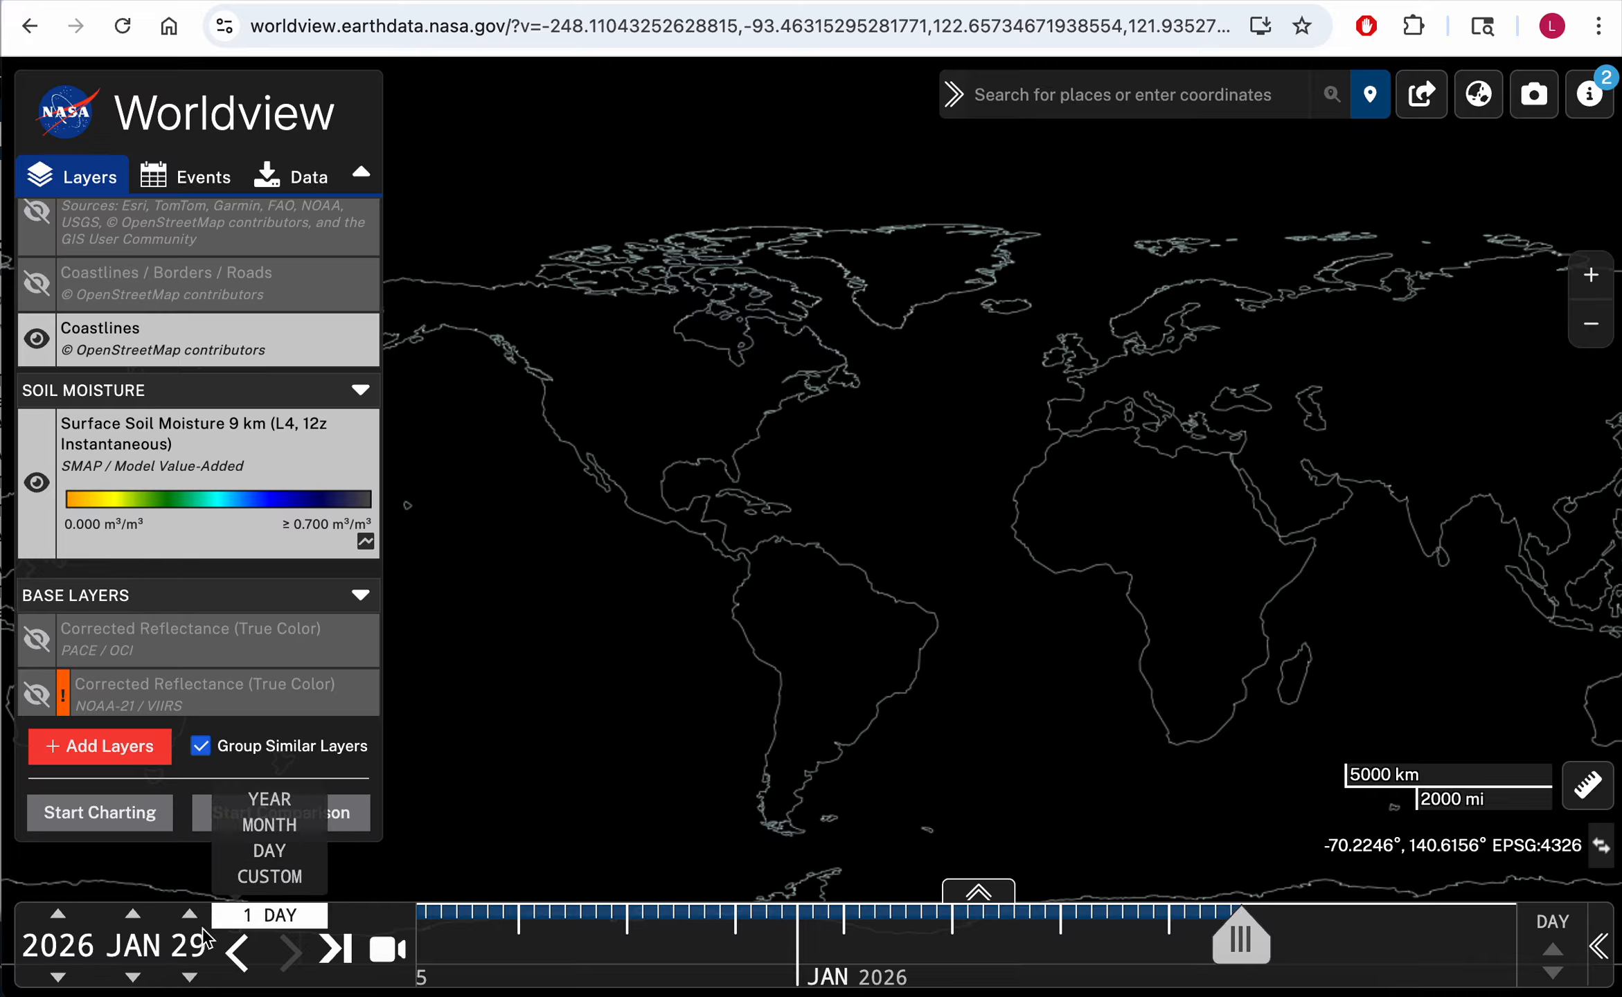
left_click(58, 978)
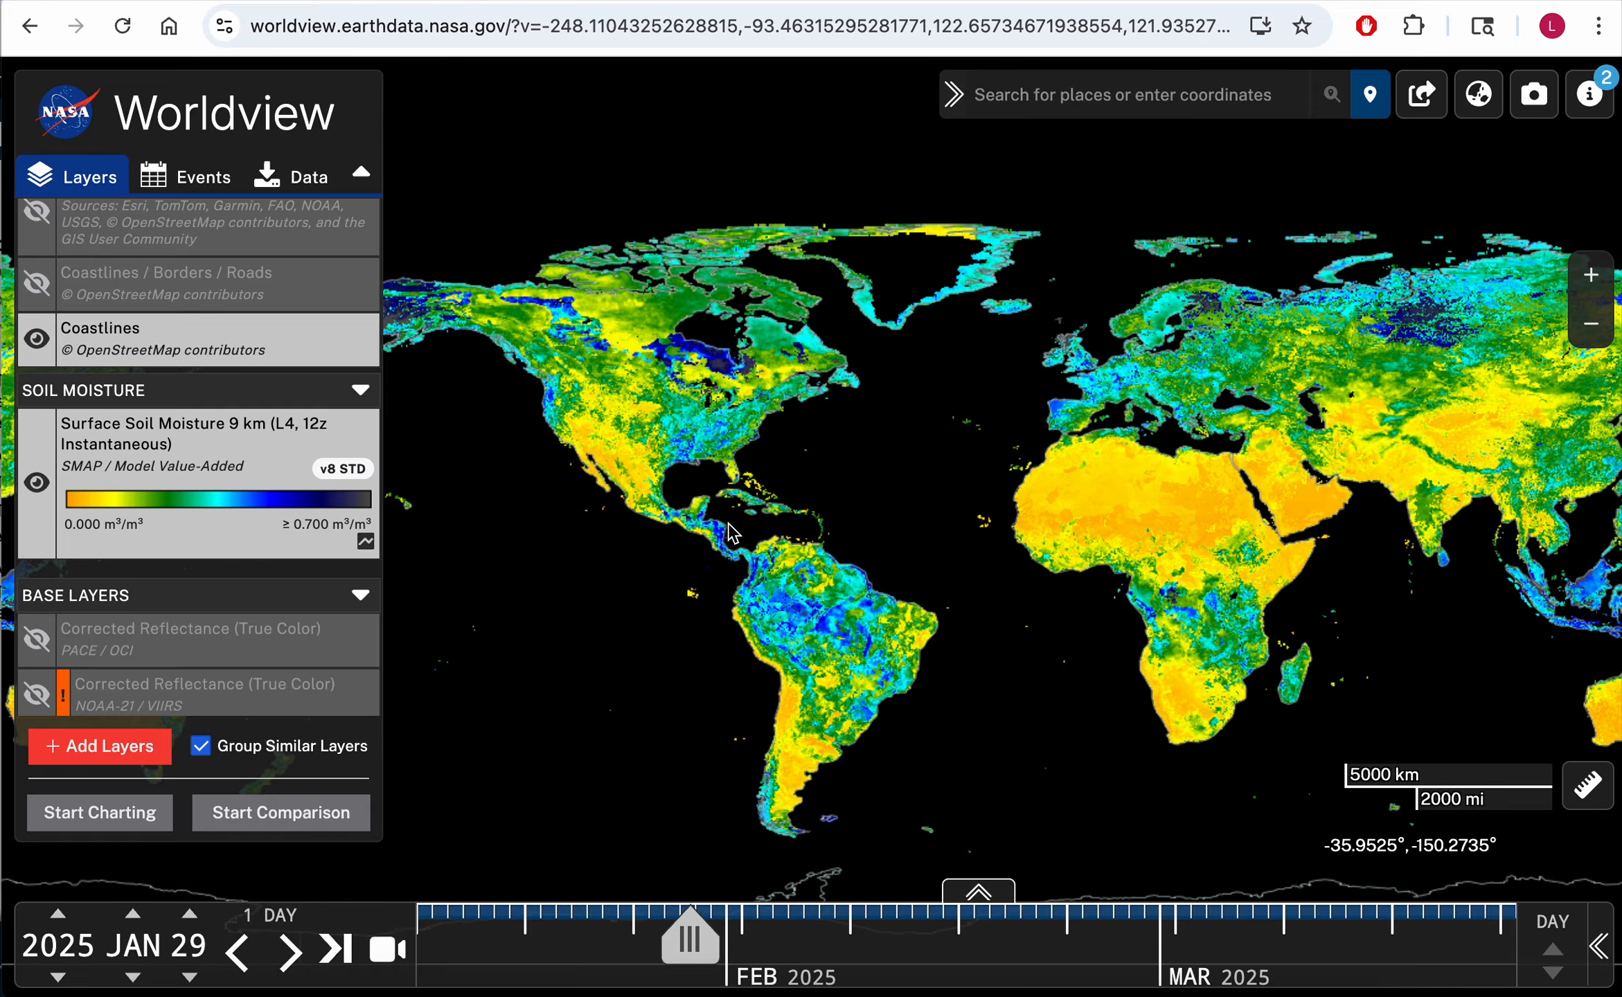
Step: Zoom into the eastern United States to examine the soil moisture pattern
scroll(857, 468, "up", 1)
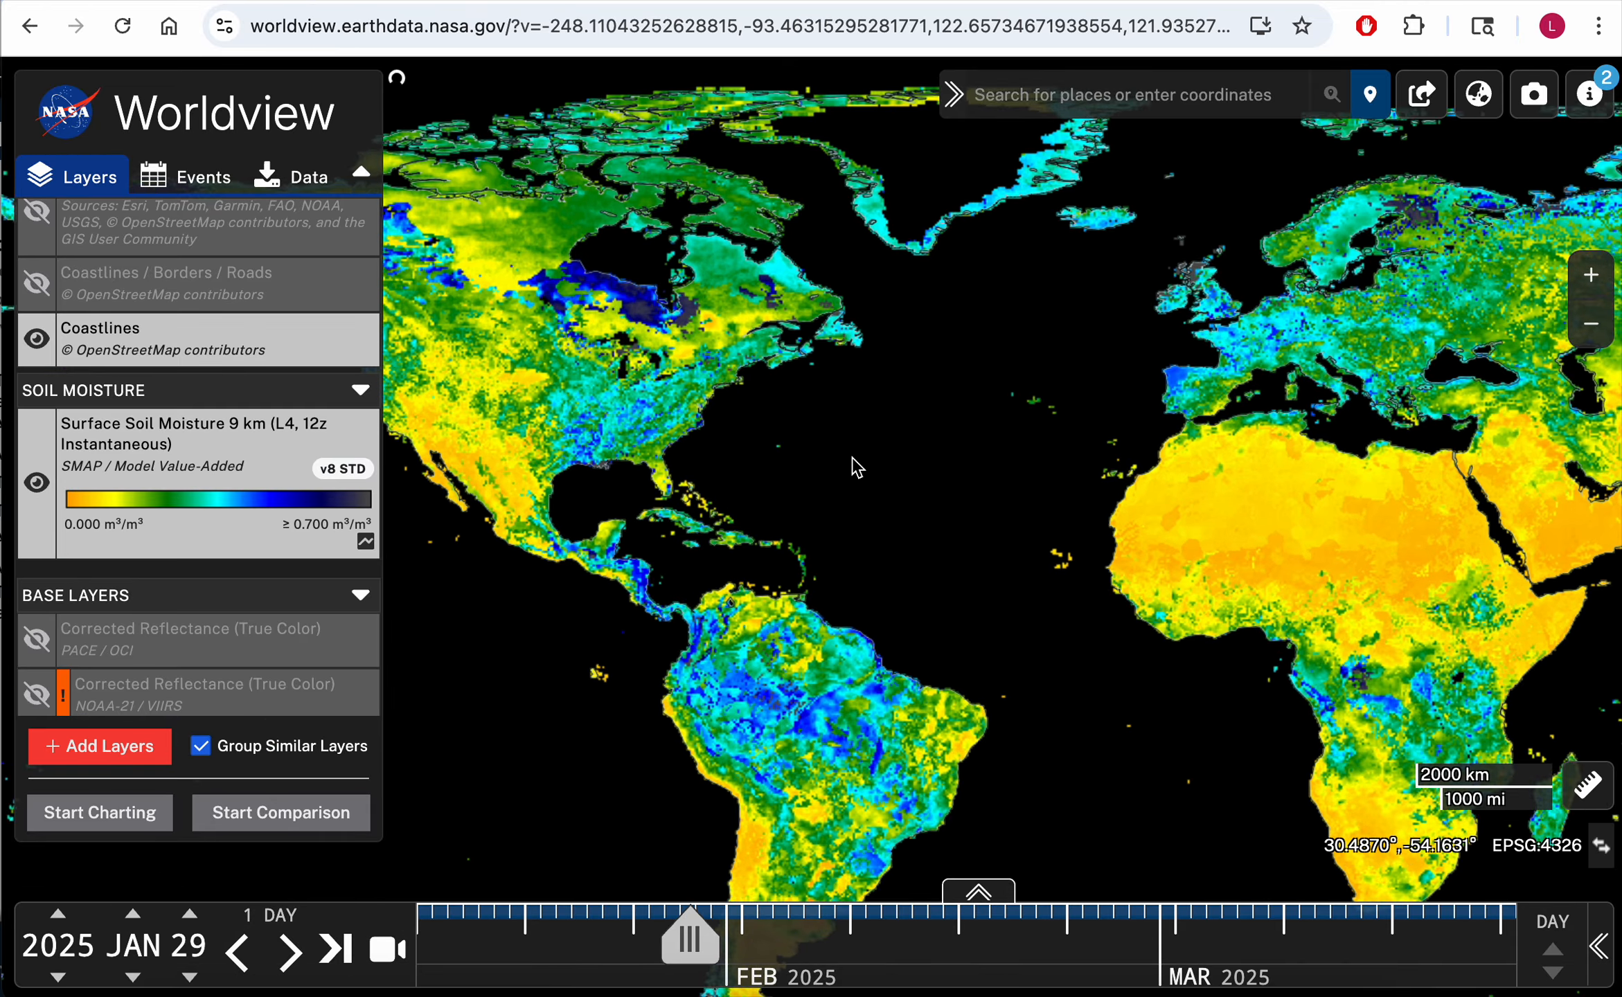
scroll(853, 458, "up", 1)
left_click_drag(789, 369, 1166, 506)
scroll(947, 472, "up", 2)
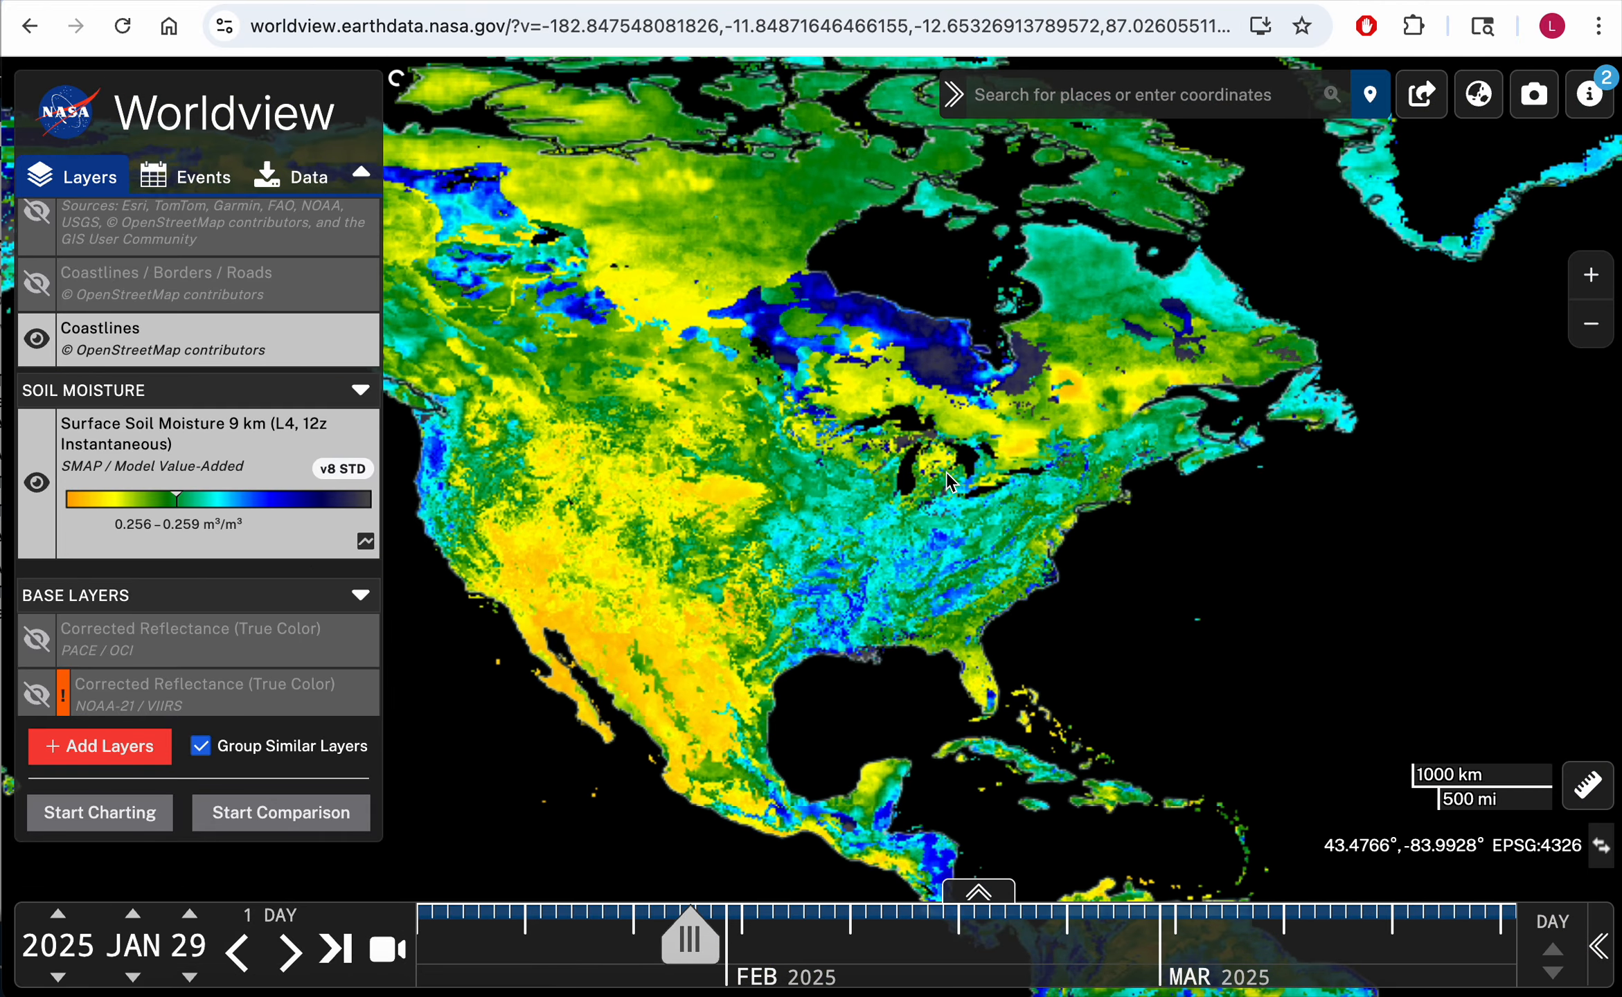
scroll(1151, 520, "up", 1)
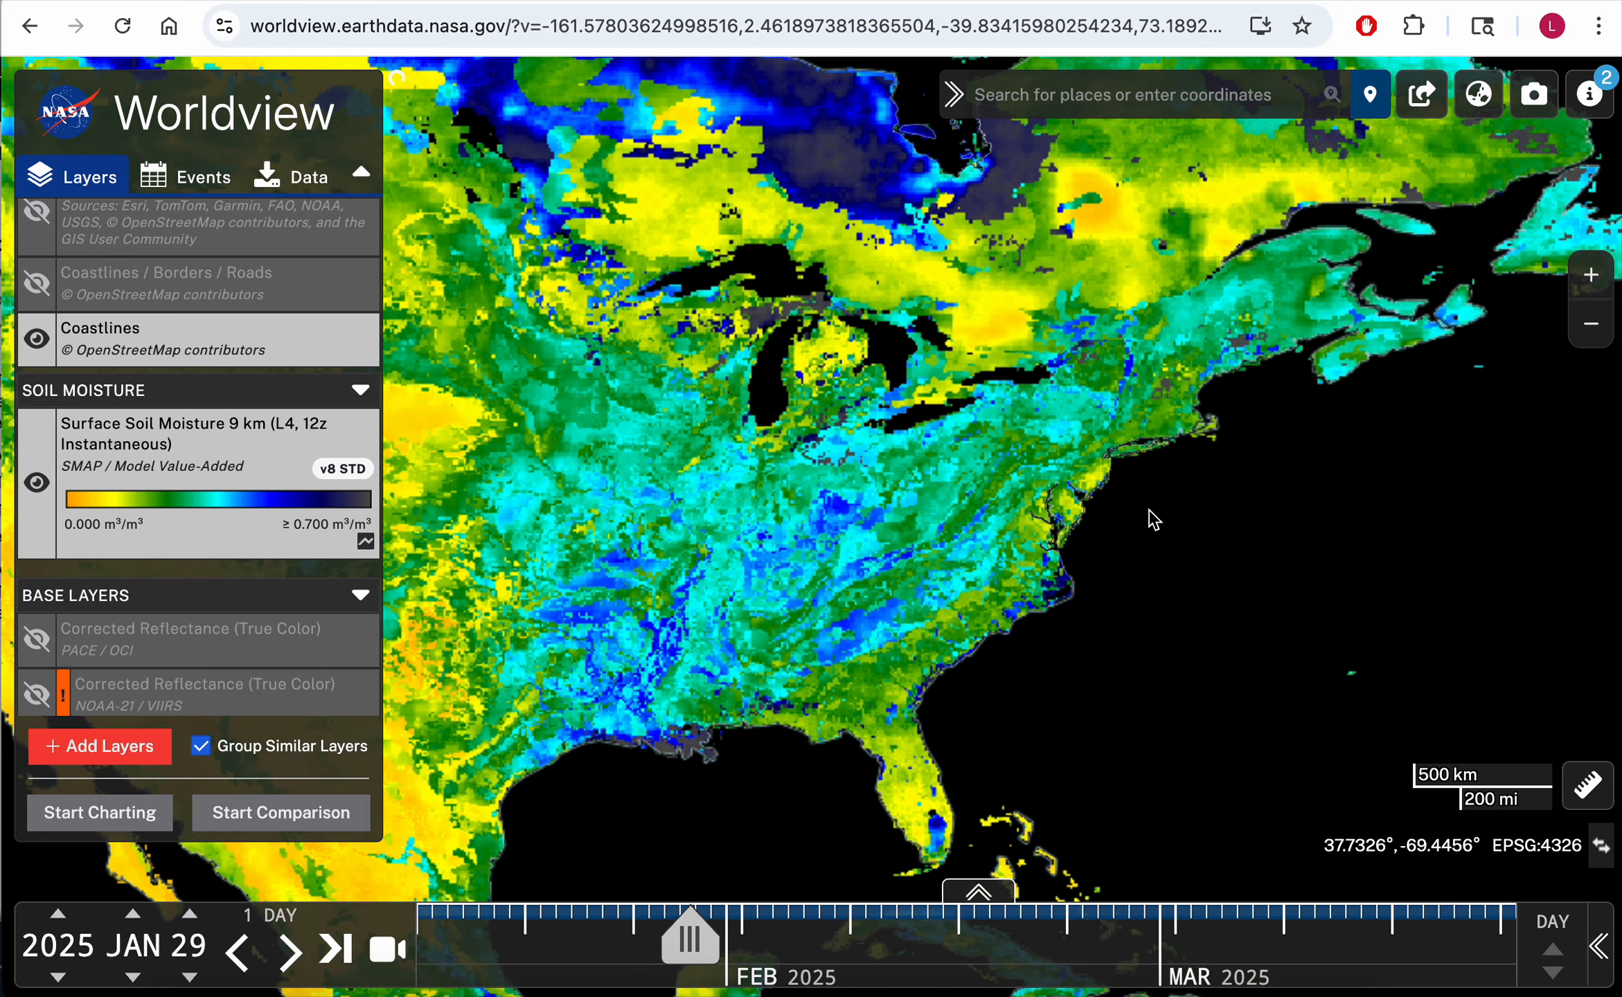
left_click_drag(1151, 519, 1268, 525)
scroll(1268, 513, "up", 3)
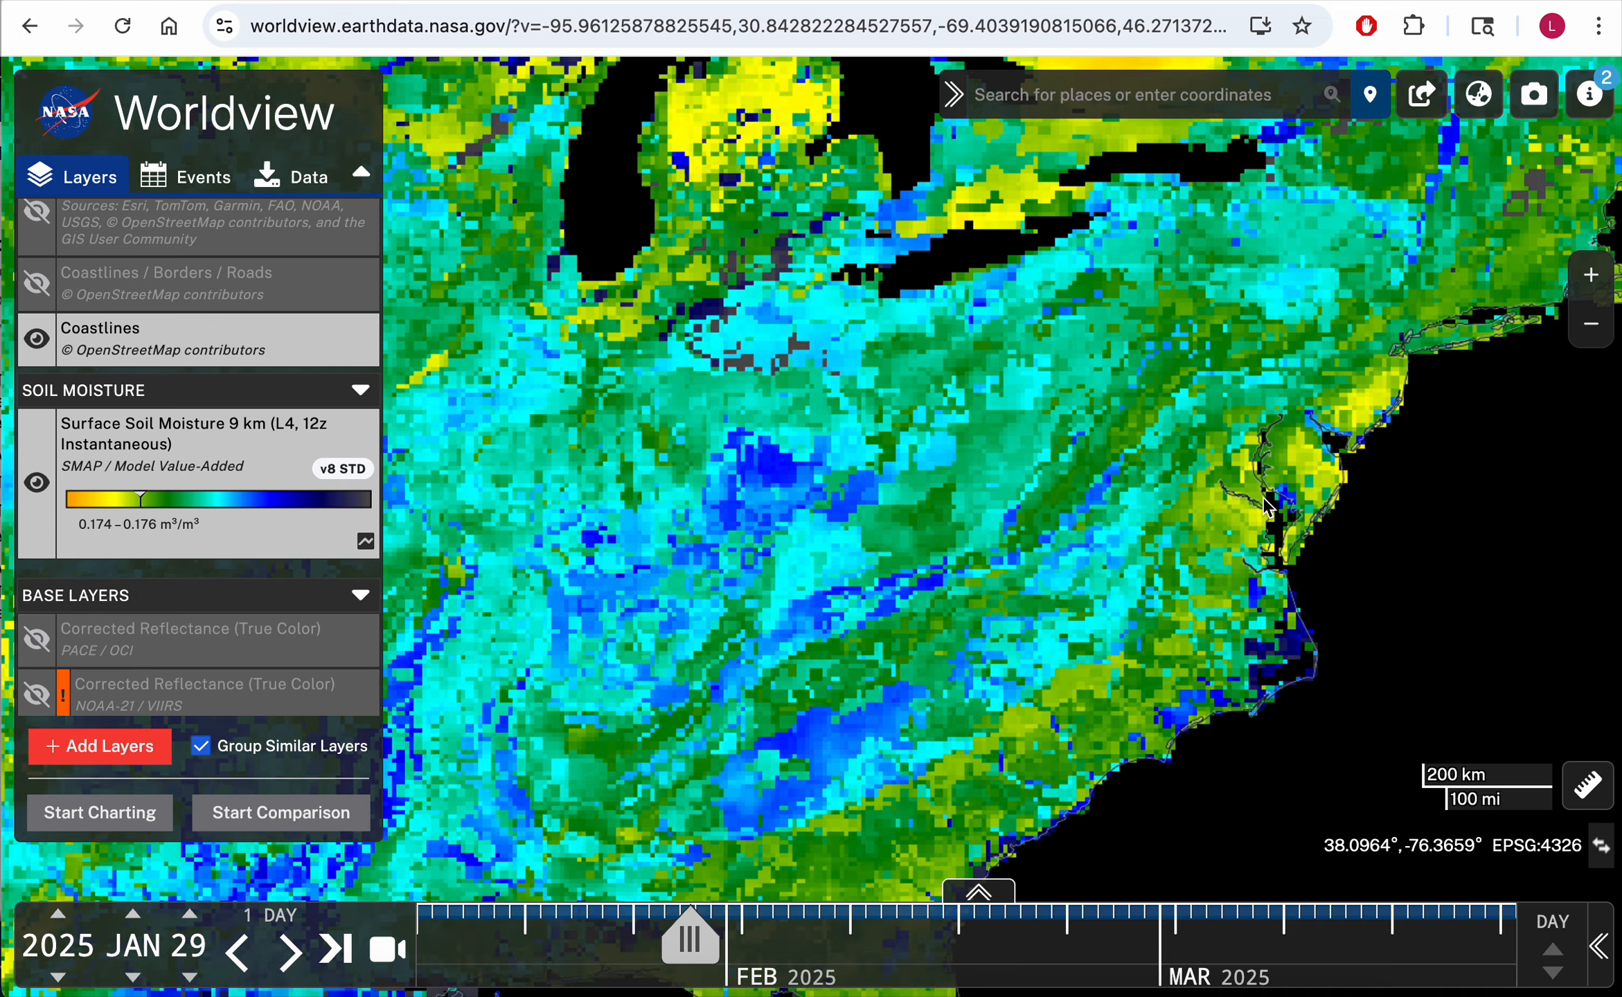
scroll(1264, 498, "up", 3)
left_click_drag(1291, 330, 1369, 400)
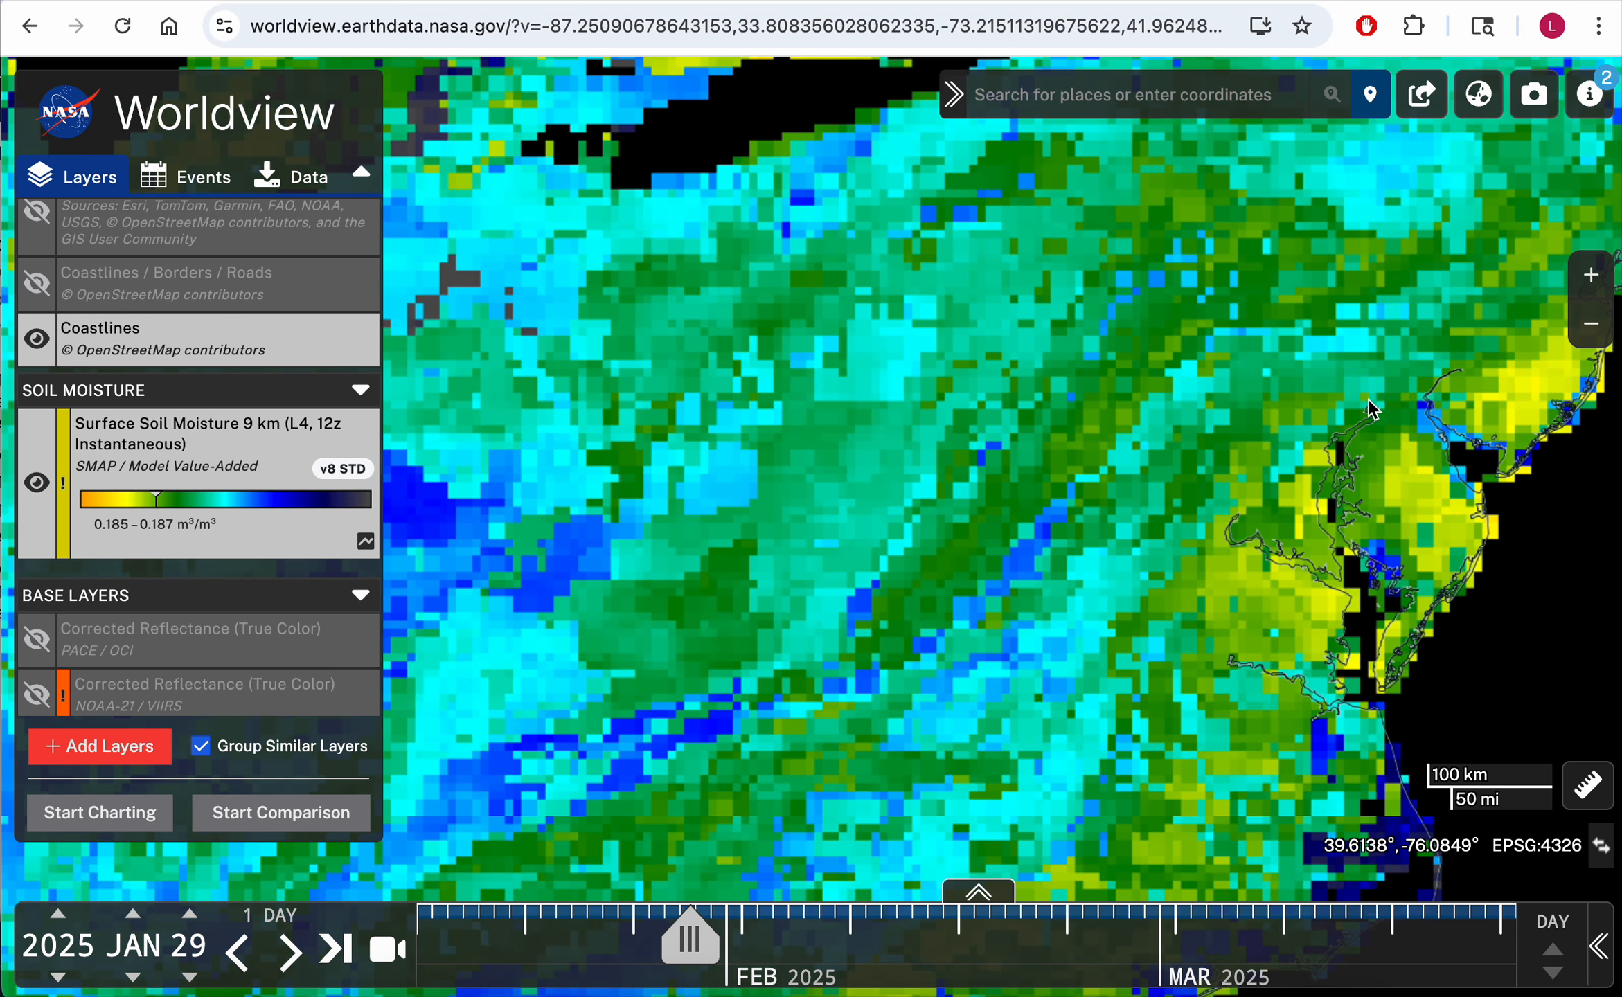
scroll(1360, 373, "down", 3)
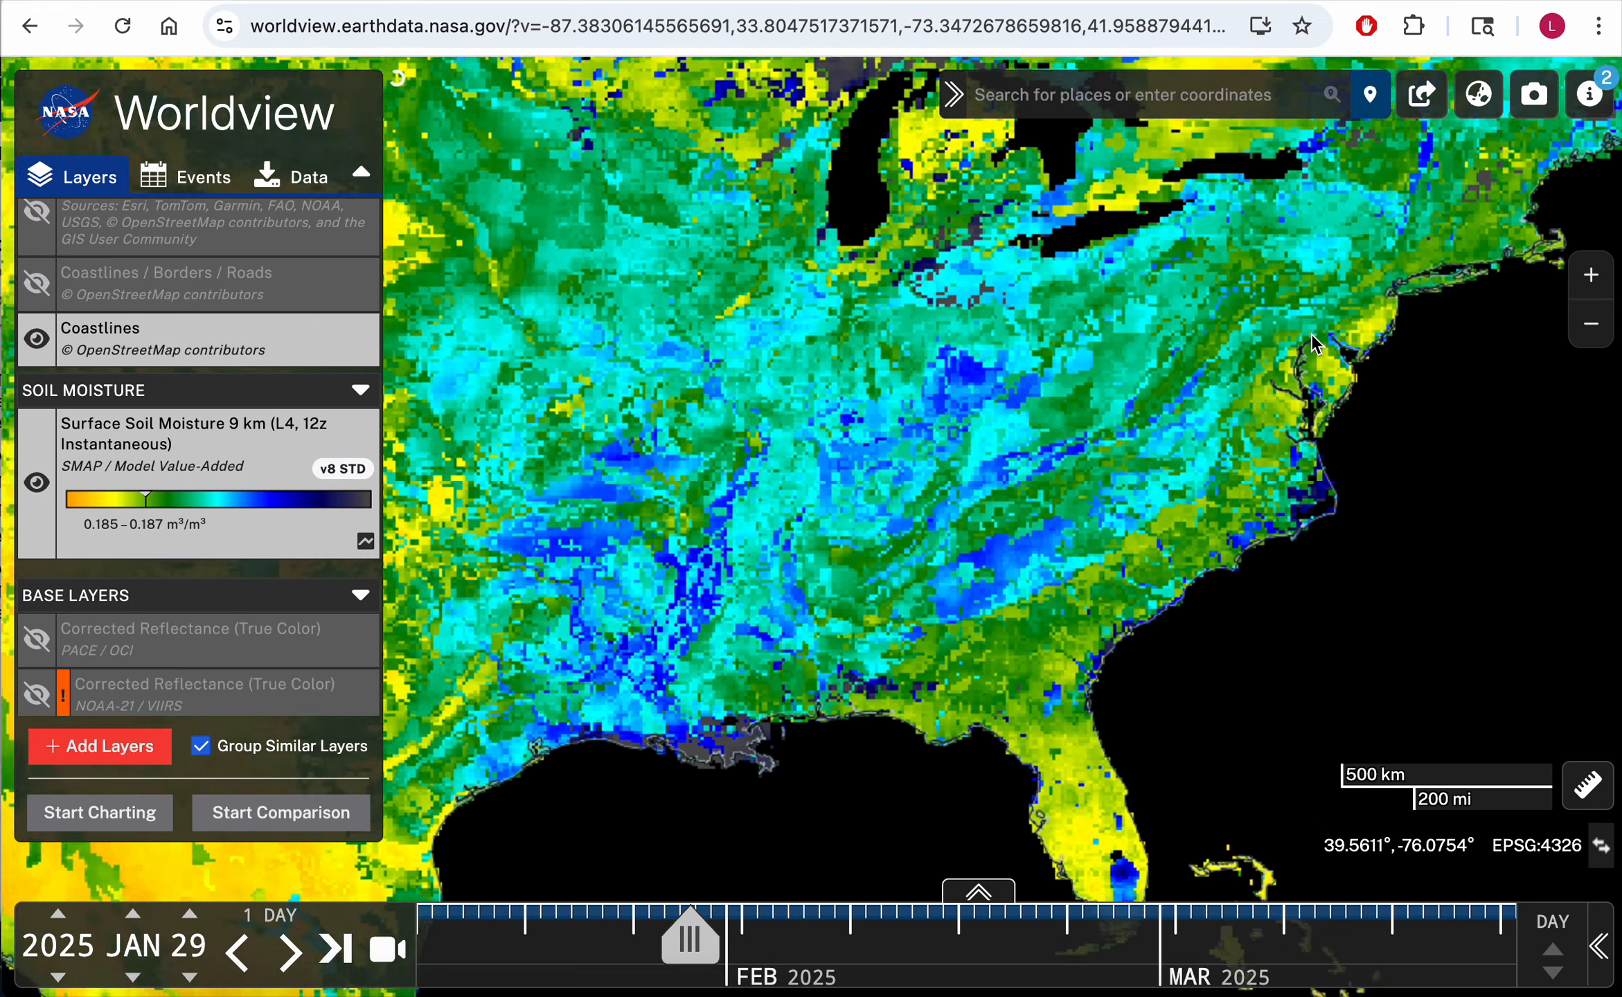
scroll(1312, 333, "up", 3)
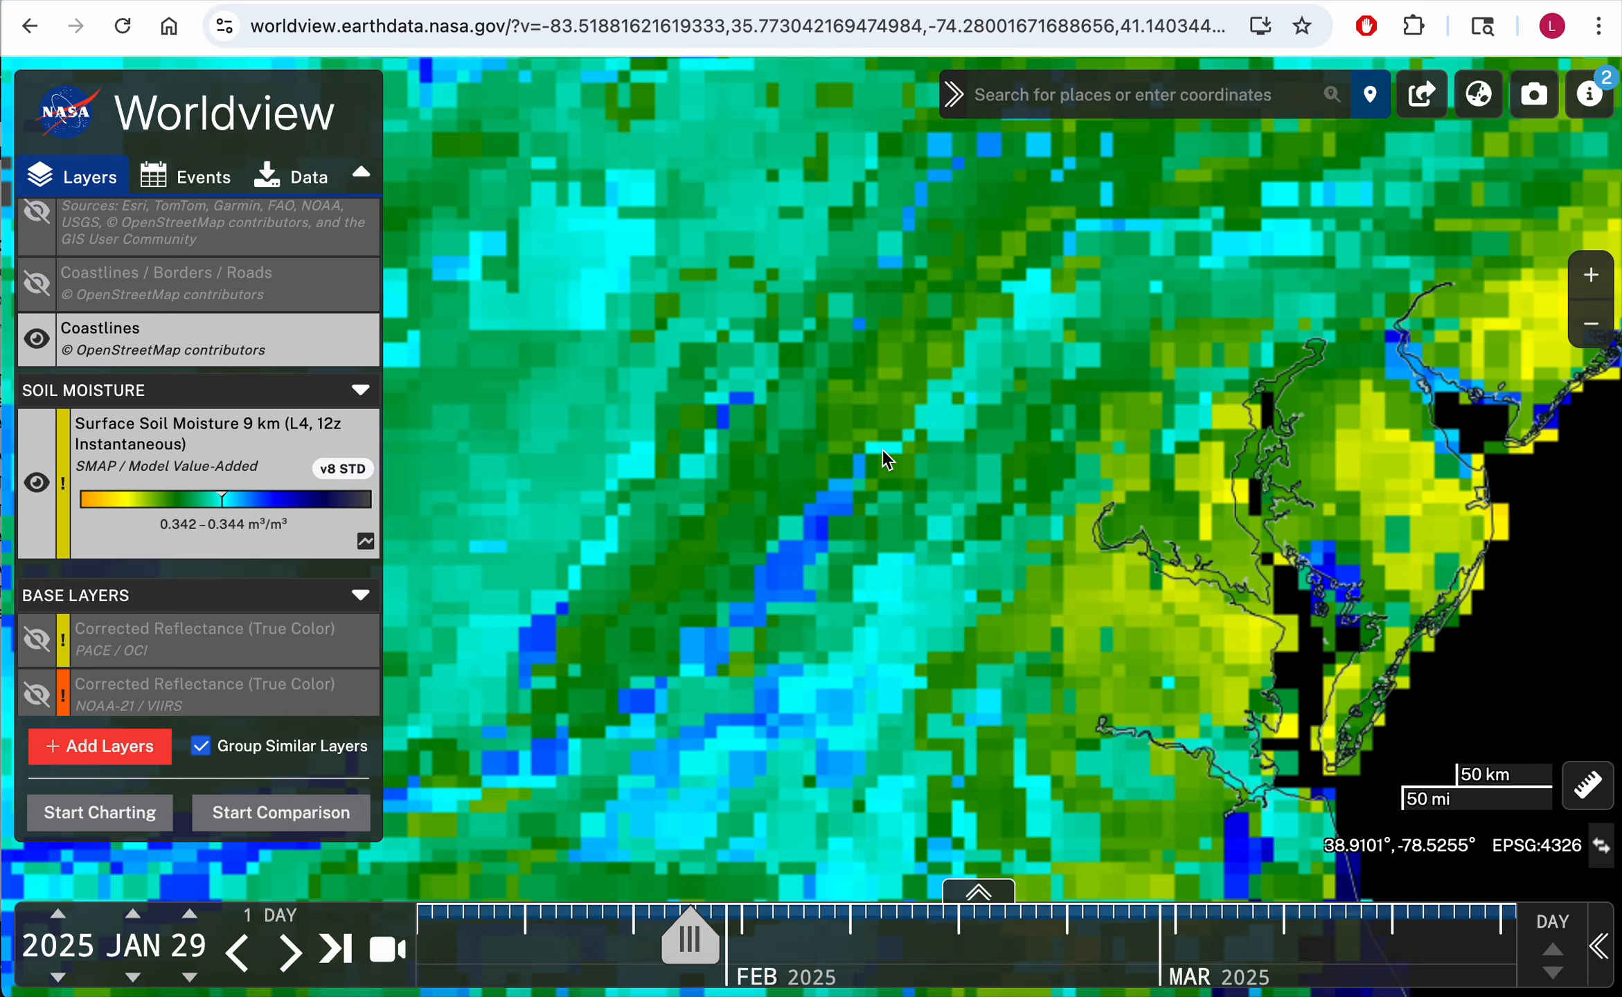
scroll(1008, 510, "down", 1)
scroll(892, 449, "down", 1)
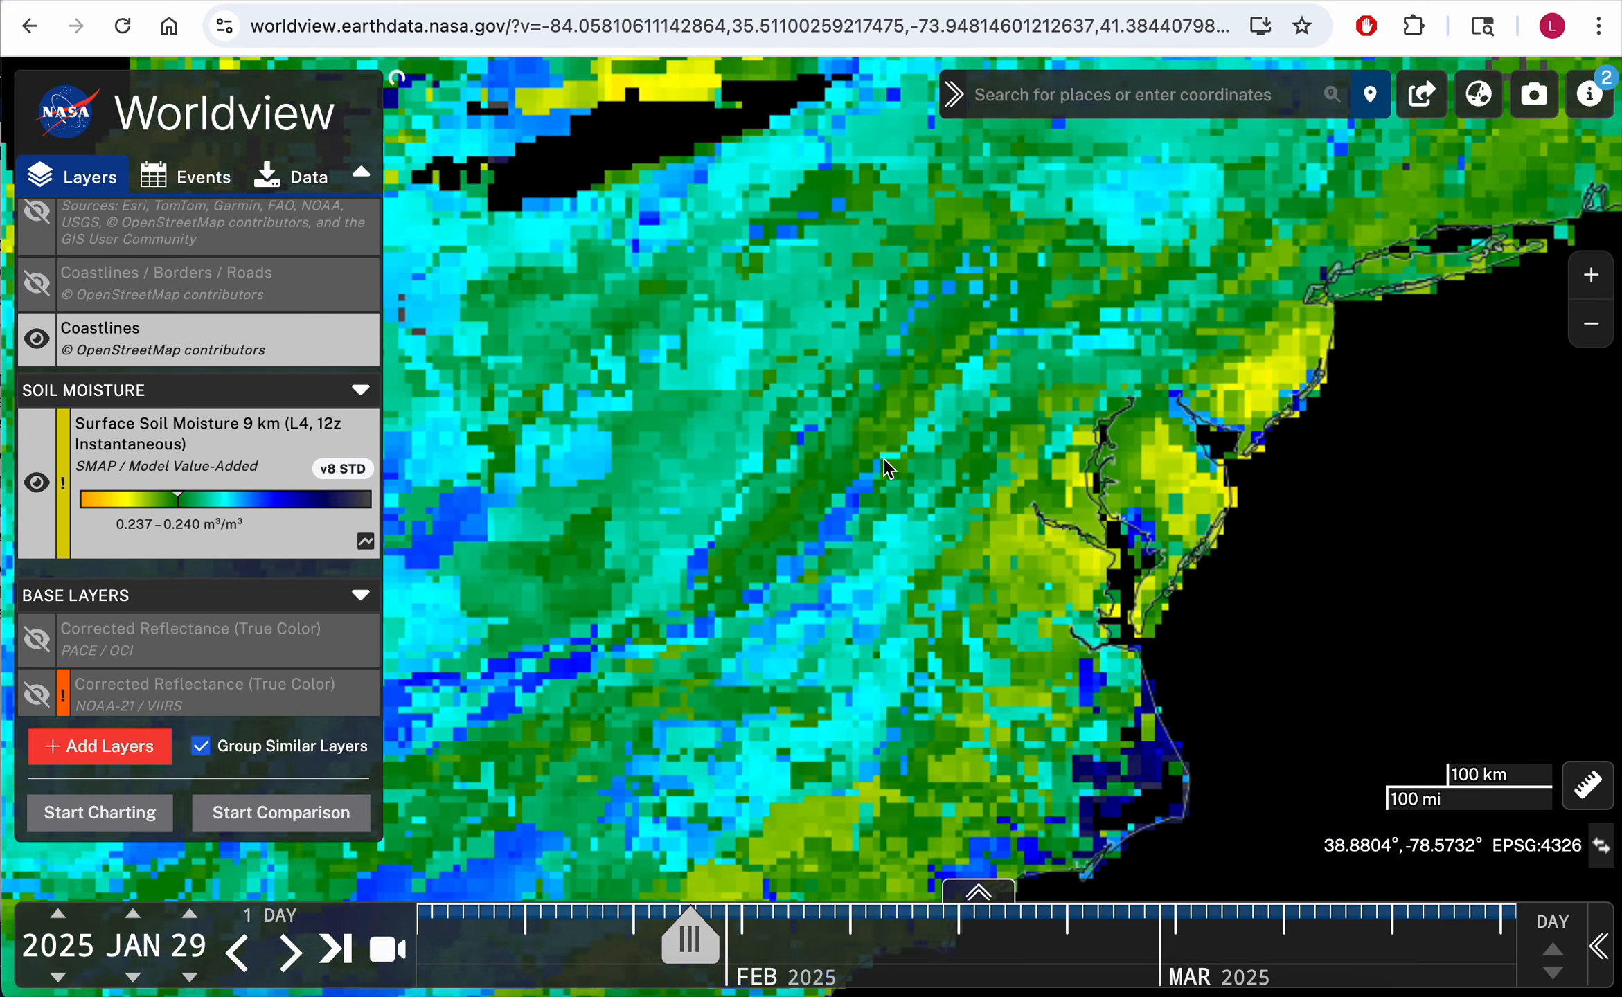
scroll(883, 458, "down", 1)
scroll(1025, 486, "down", 1)
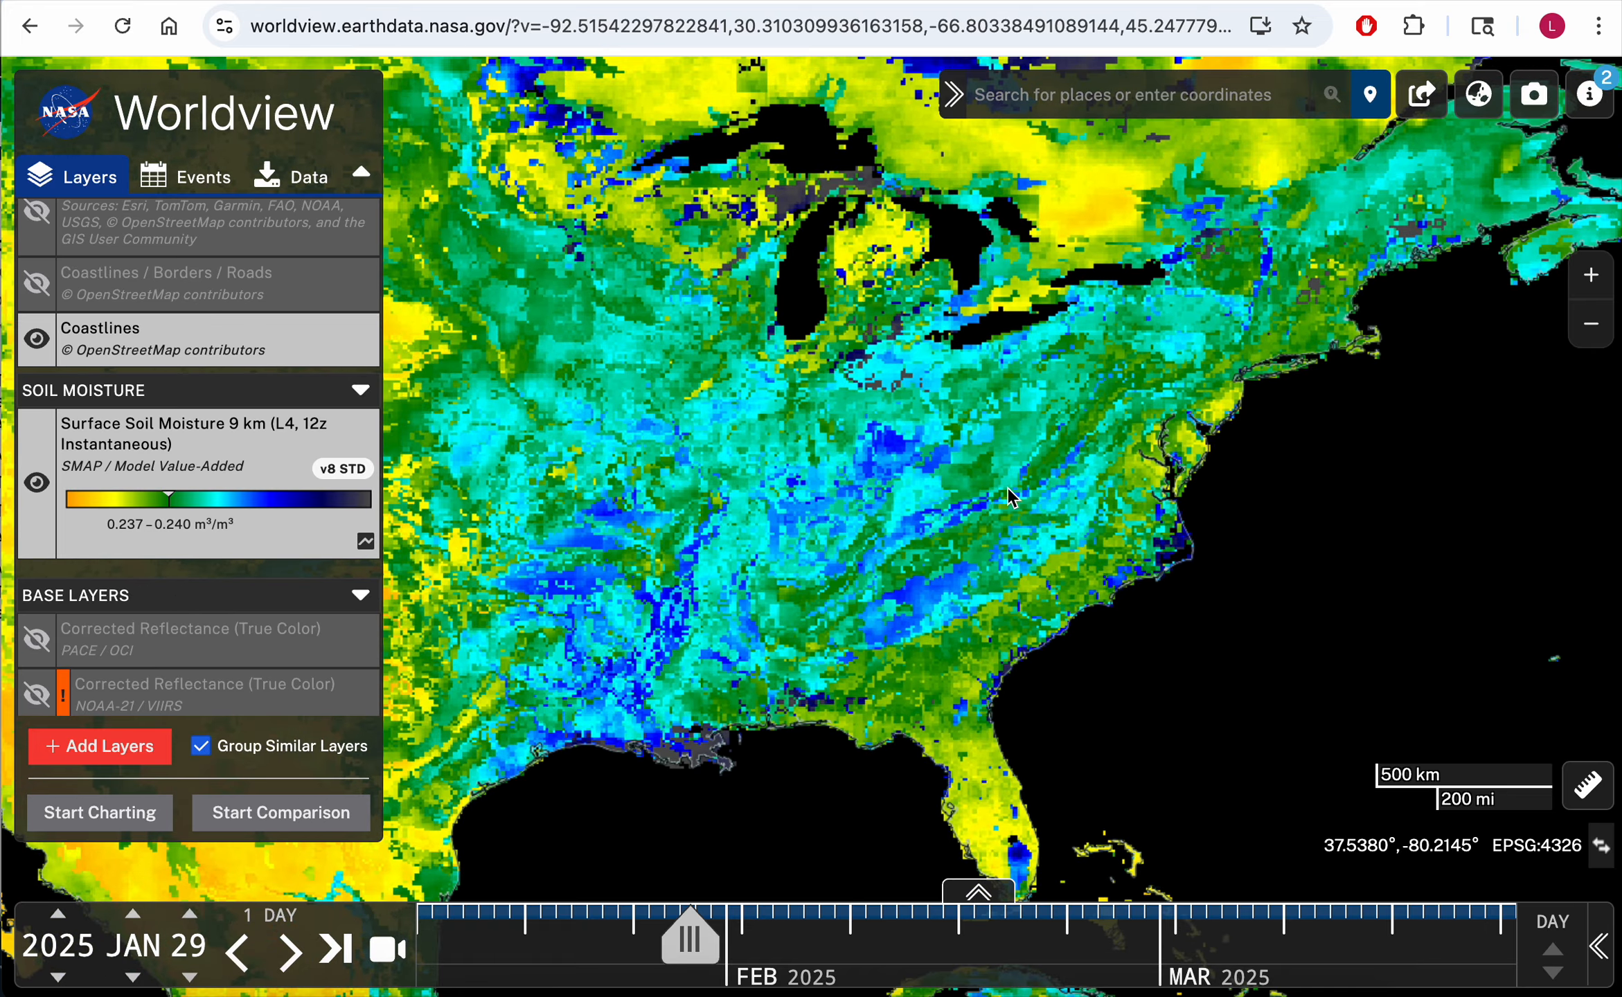
scroll(1039, 489, "down", 2)
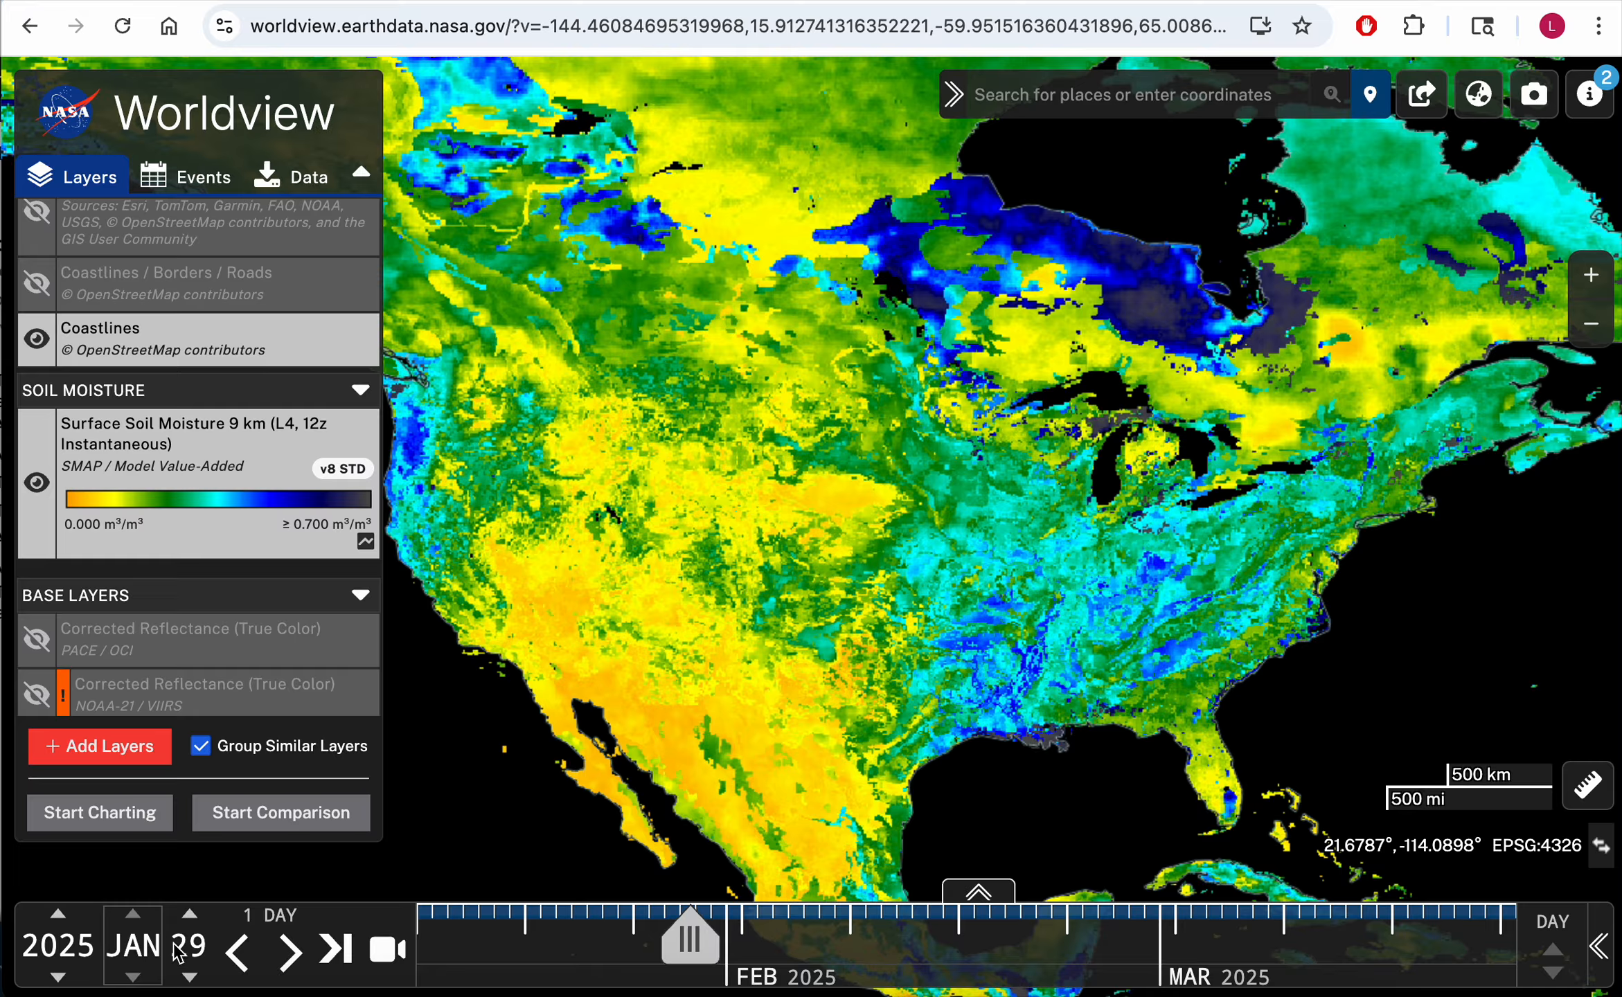
Step: Step the date's month forward to 2025 SEP 28
mouse_move(281, 932)
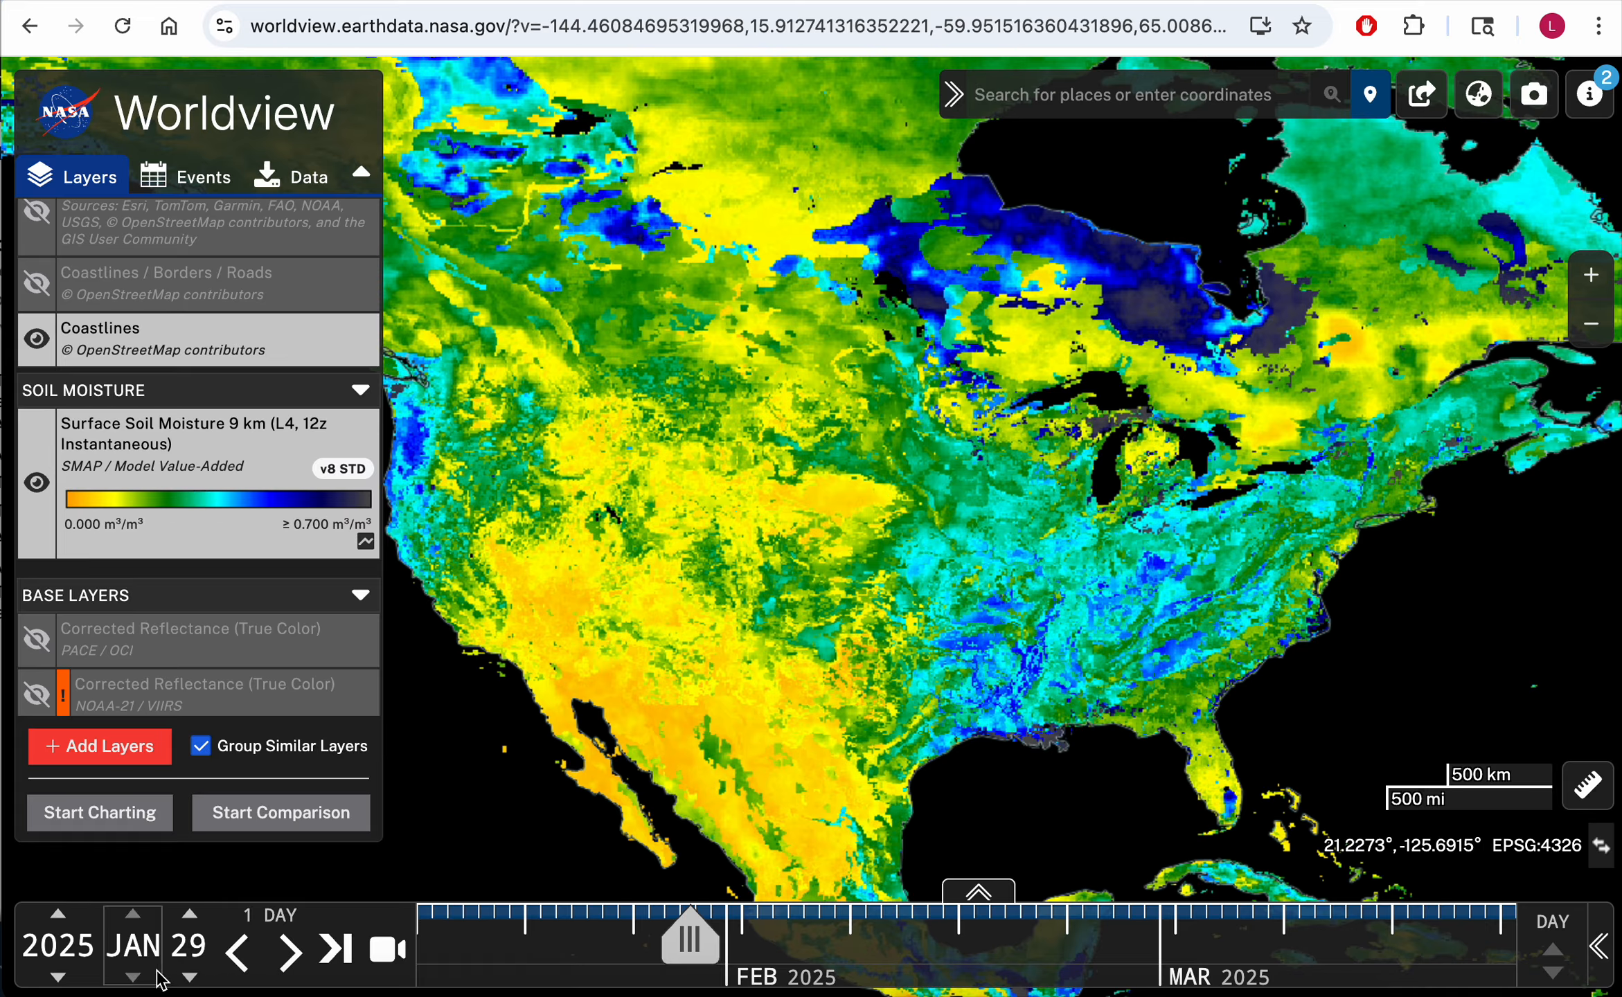
left_click(141, 943)
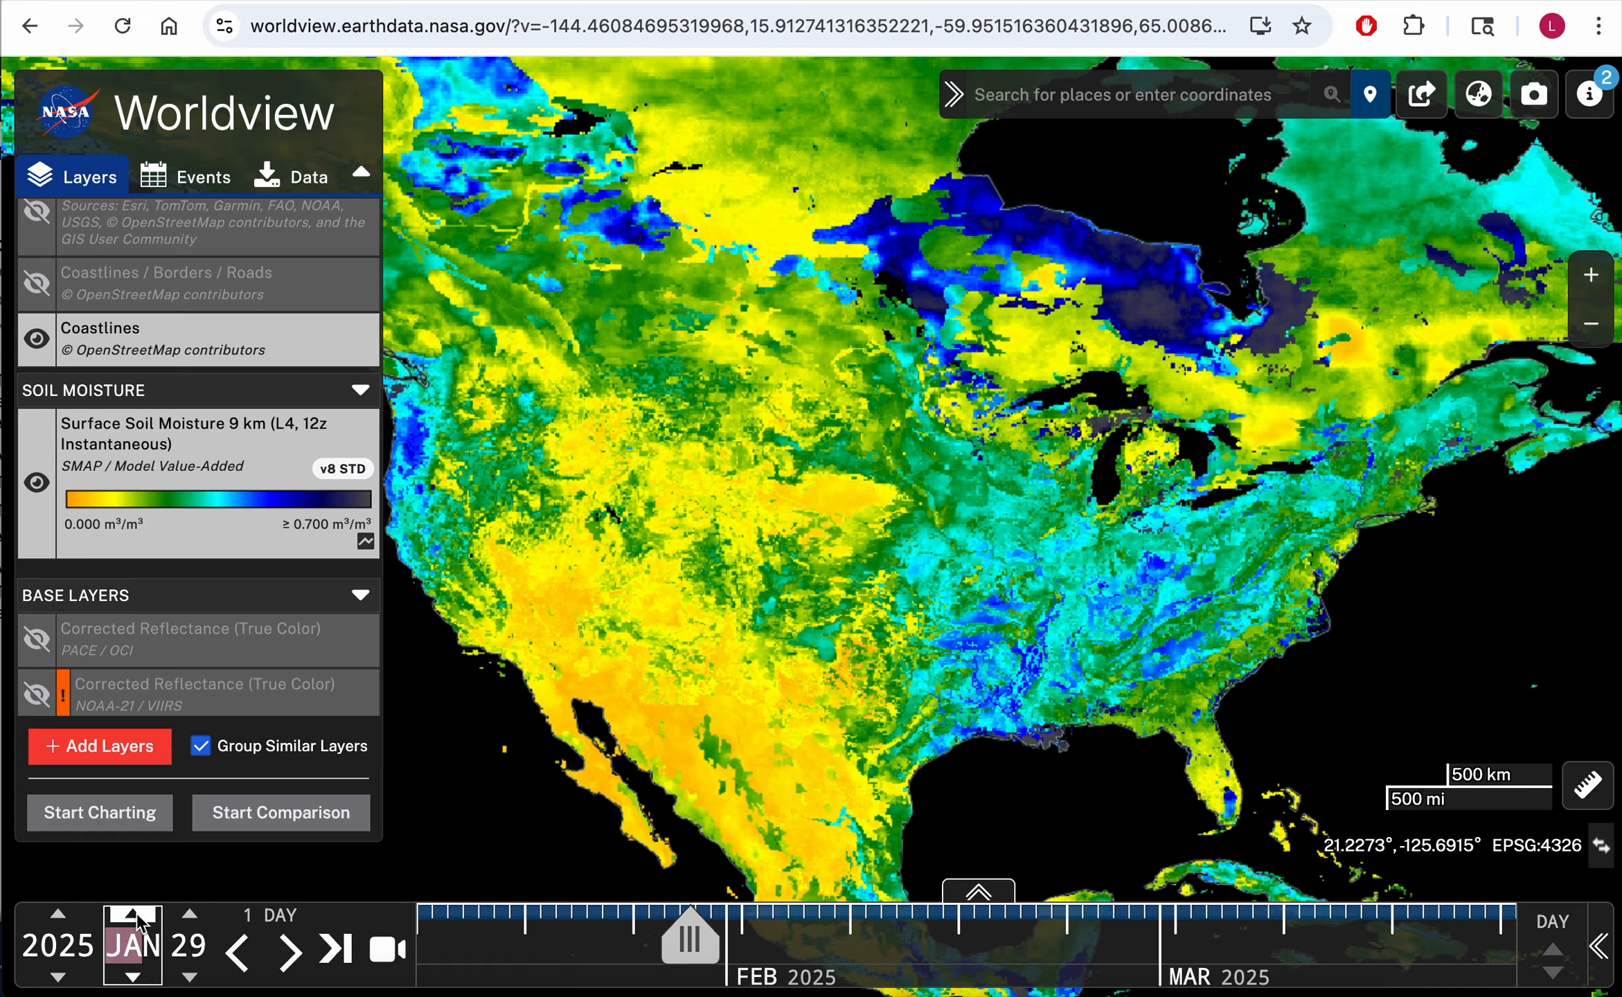
left_click(133, 915)
left_click(133, 914)
left_click(133, 914)
left_click(133, 914)
left_click(133, 915)
left_click(133, 915)
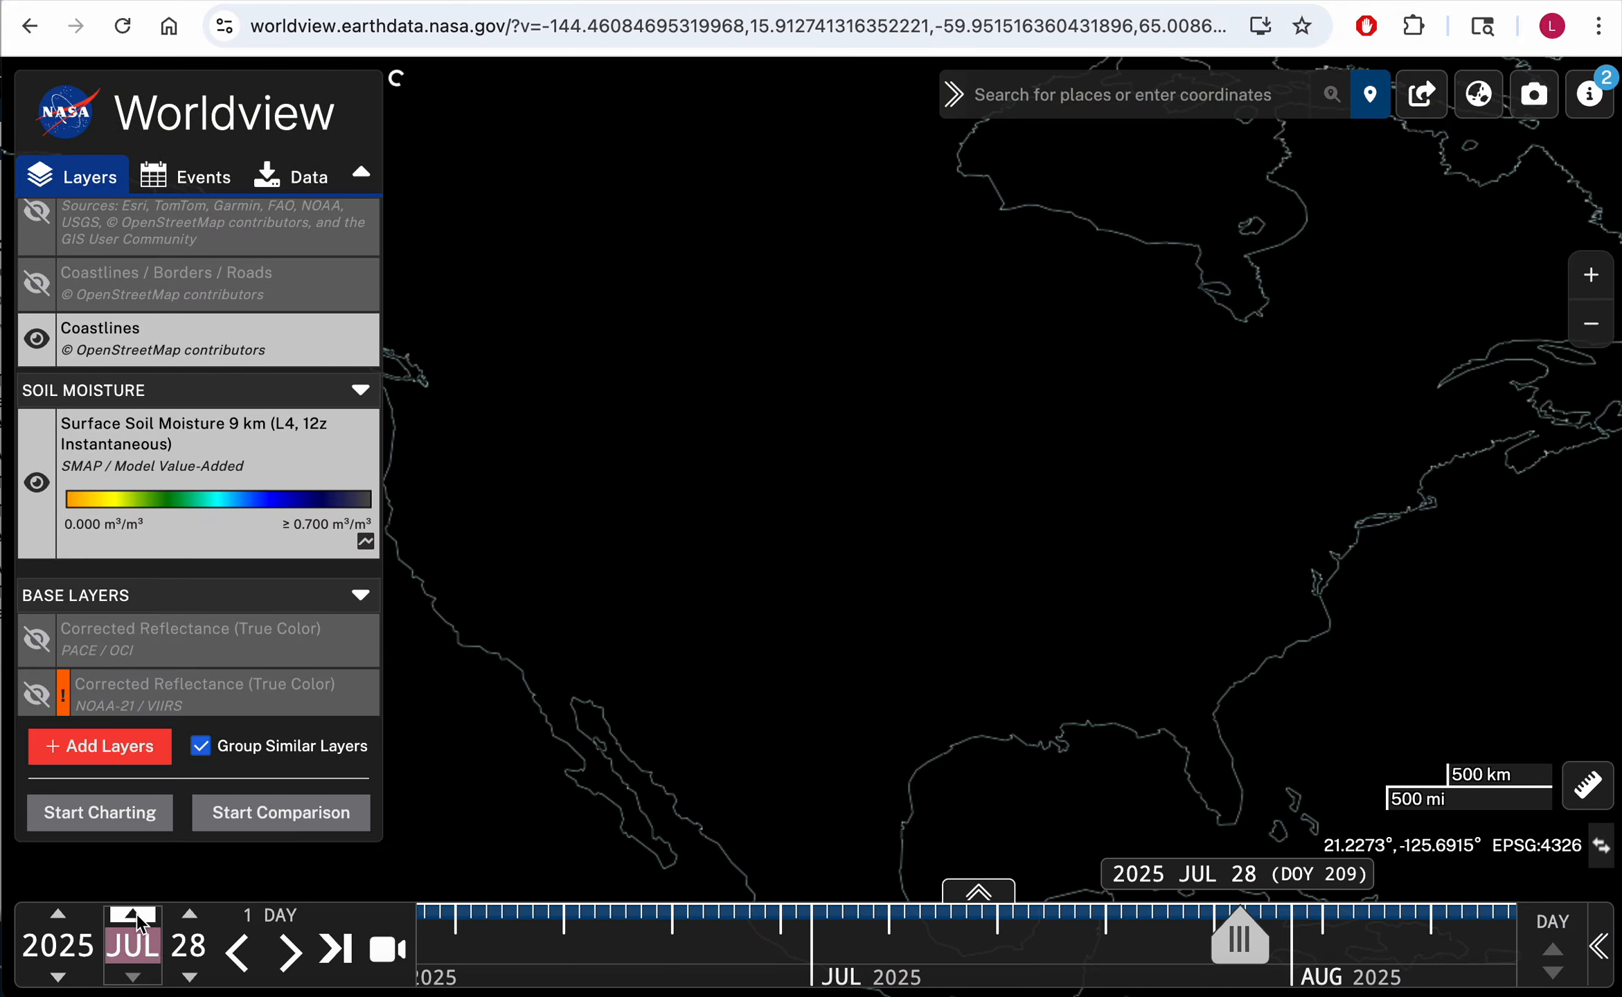
left_click(137, 914)
left_click(137, 914)
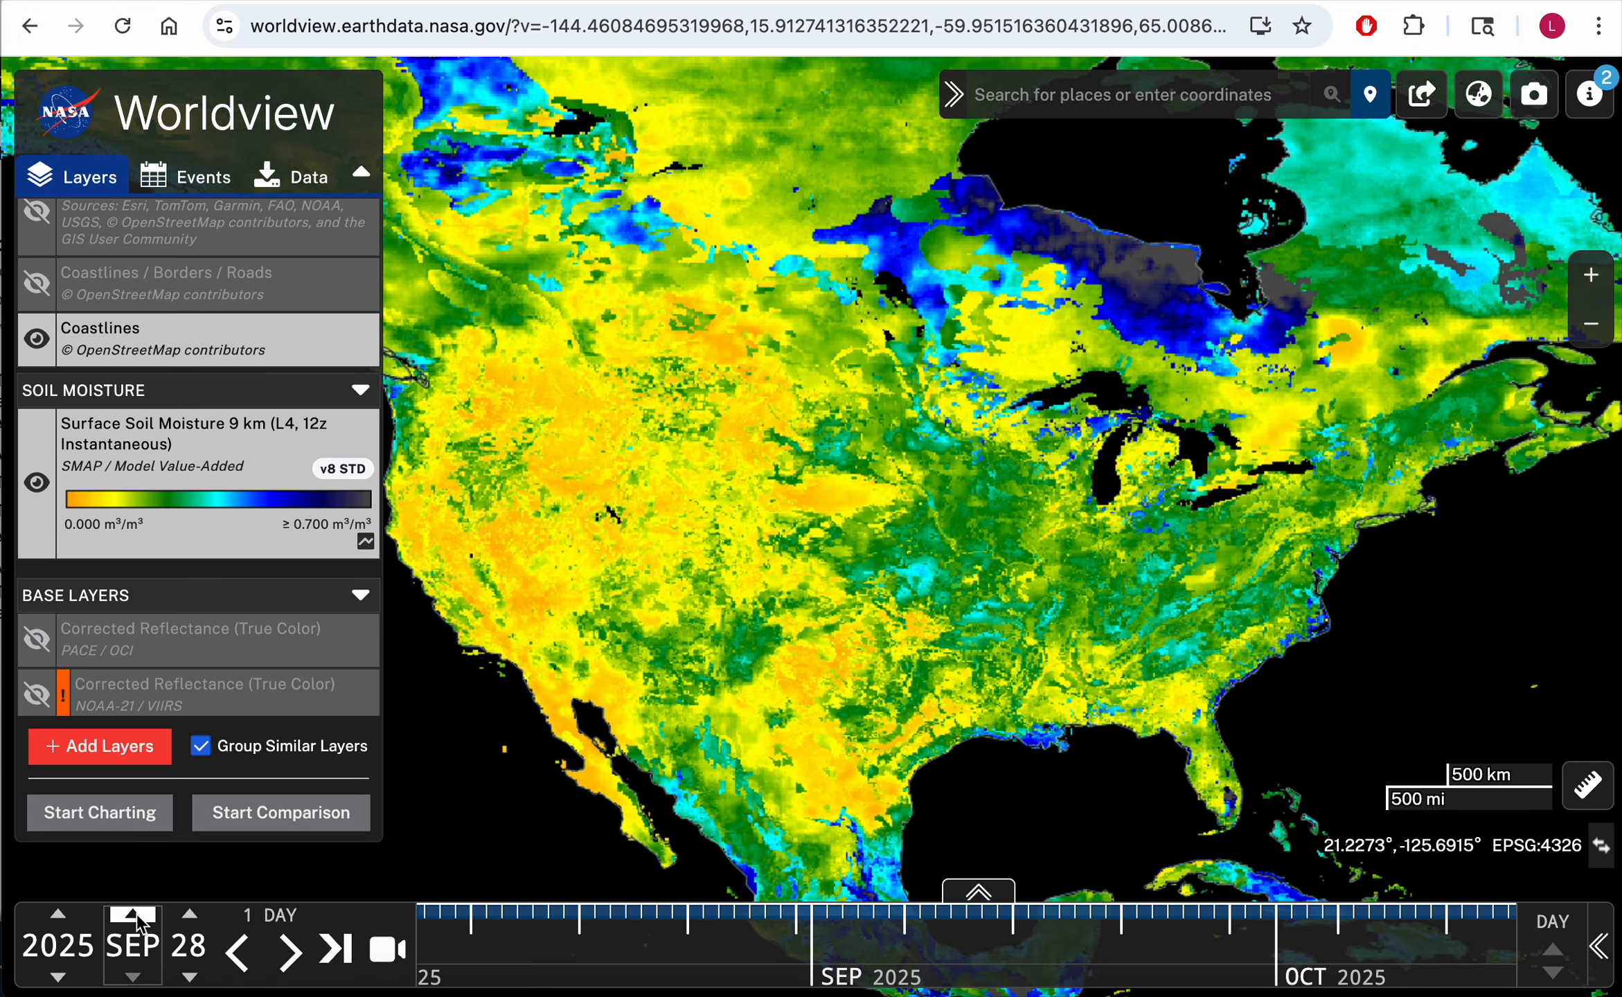
Step: Step the date forward by days from 2025 SEP 28 to 2025 OCT 03
left_click(137, 914)
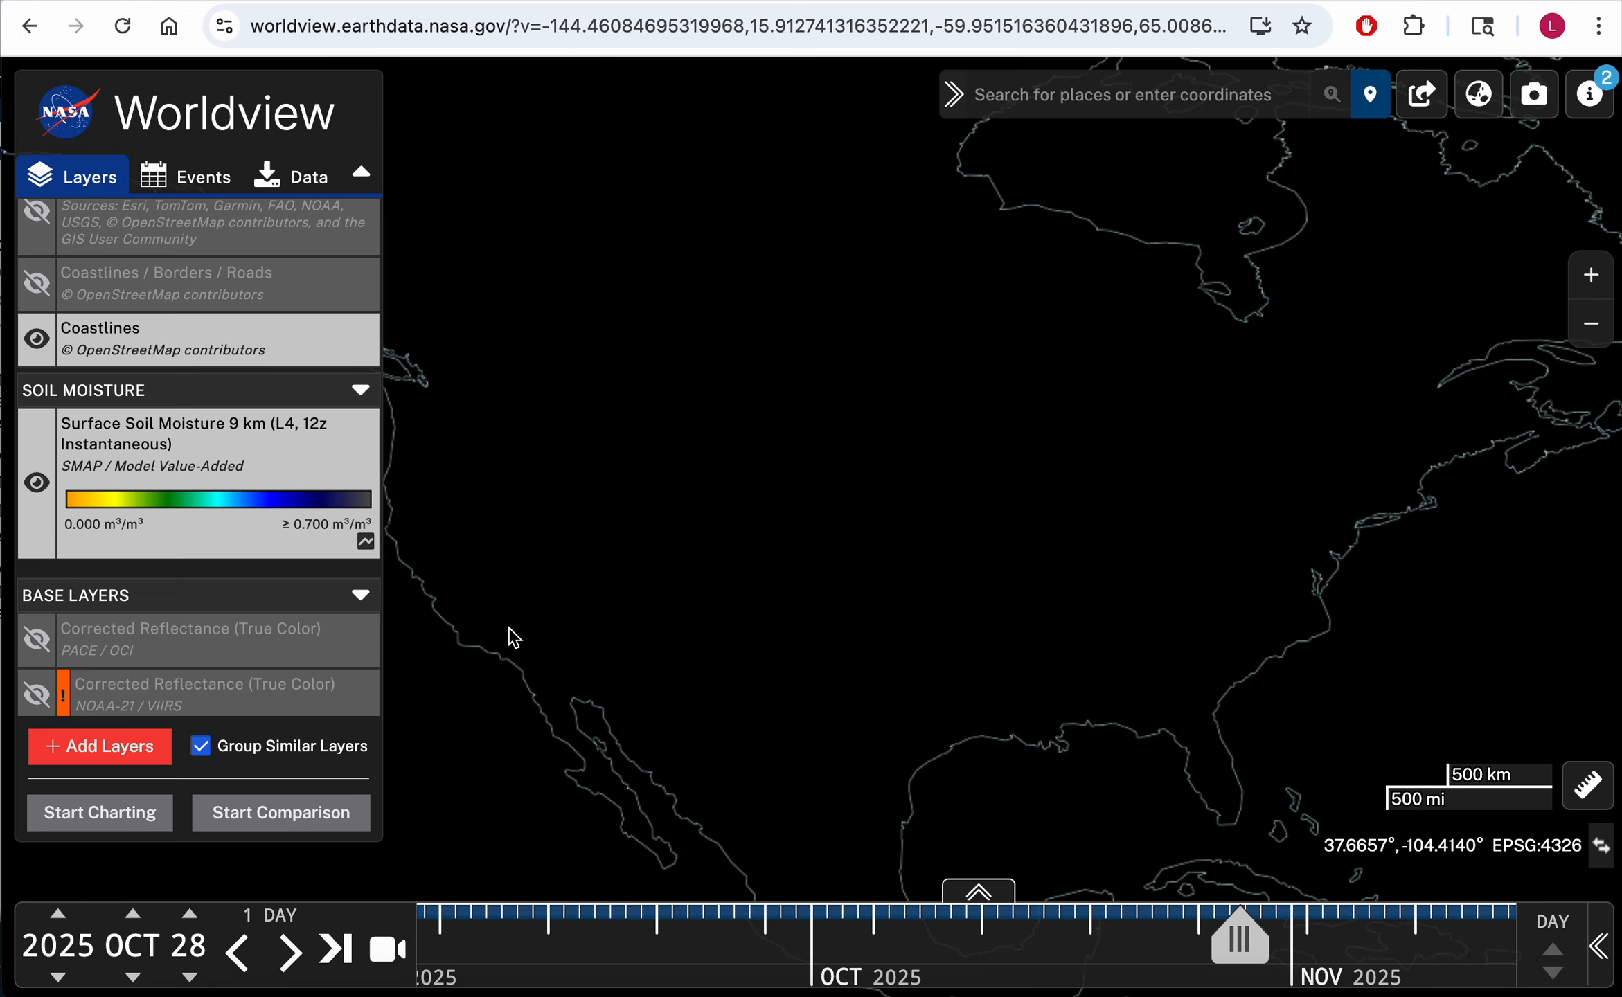
left_click(135, 978)
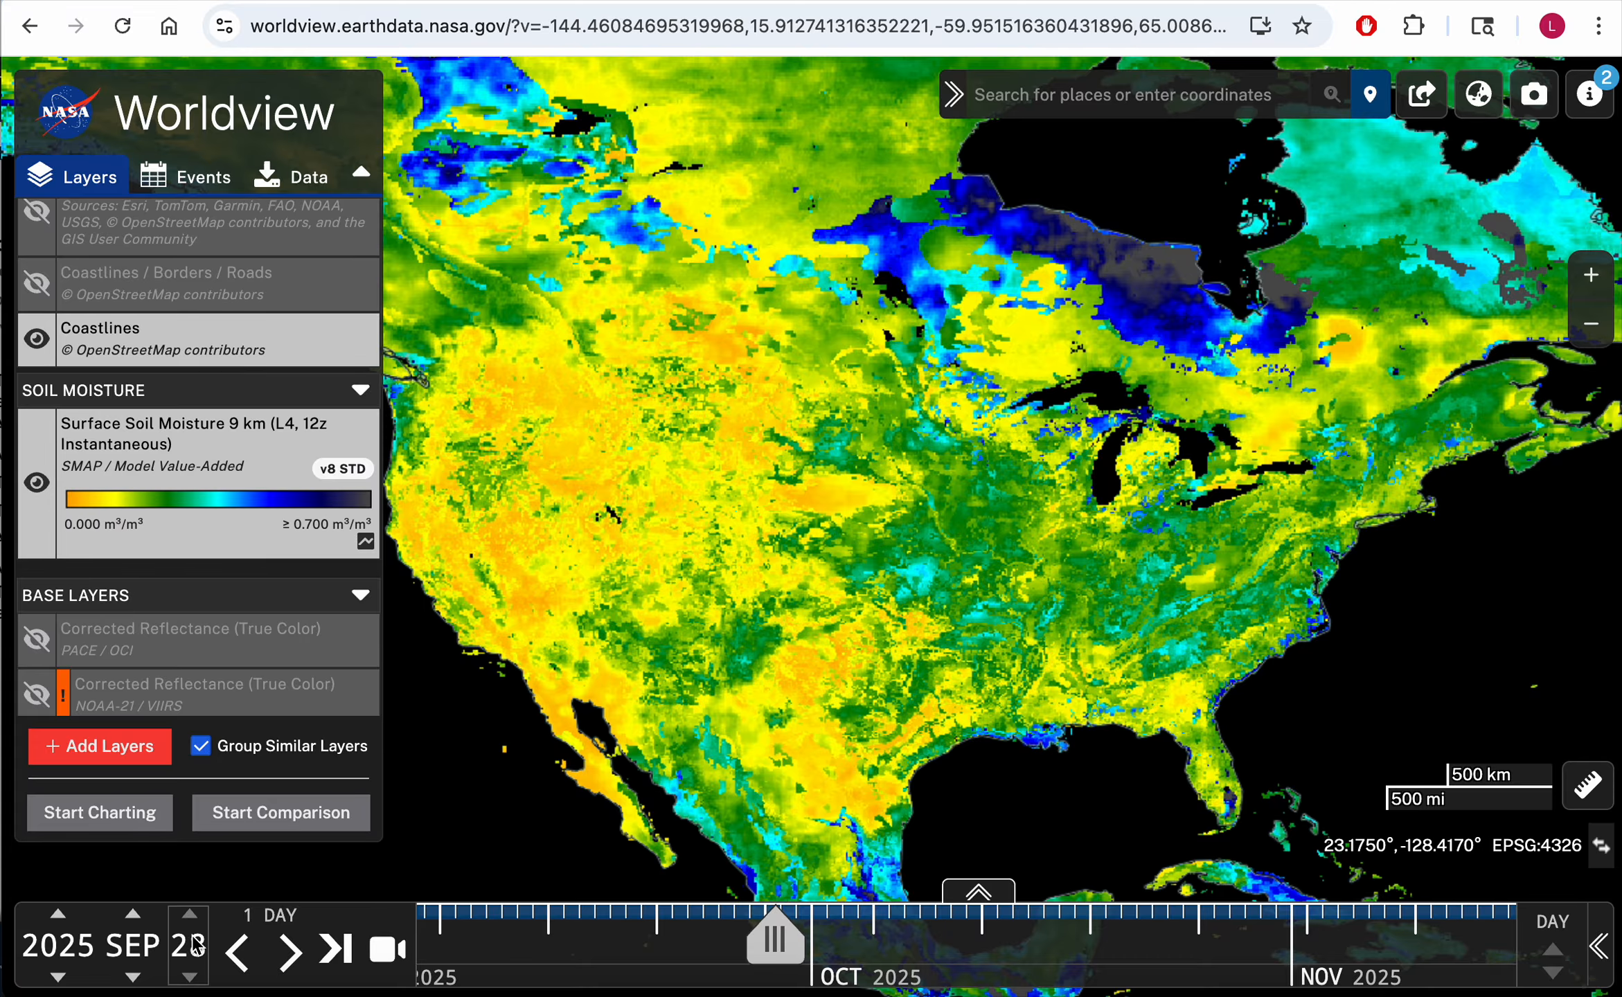
left_click(190, 914)
left_click(190, 914)
left_click(189, 914)
left_click(133, 915)
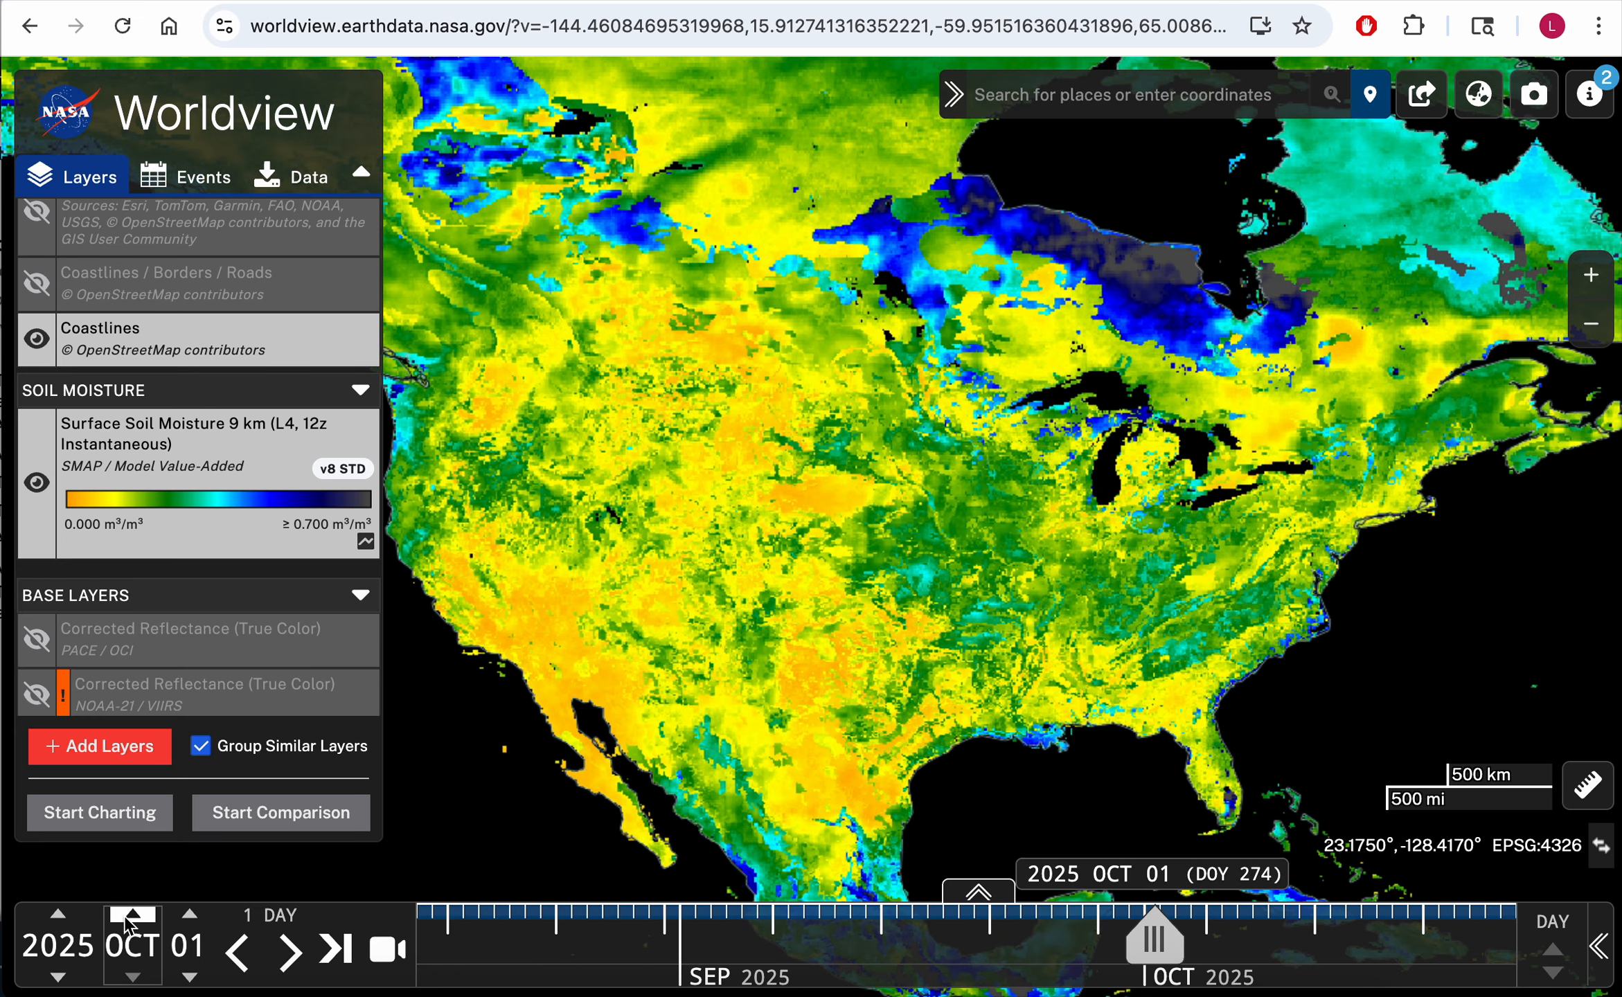
left_click(189, 915)
left_click(190, 915)
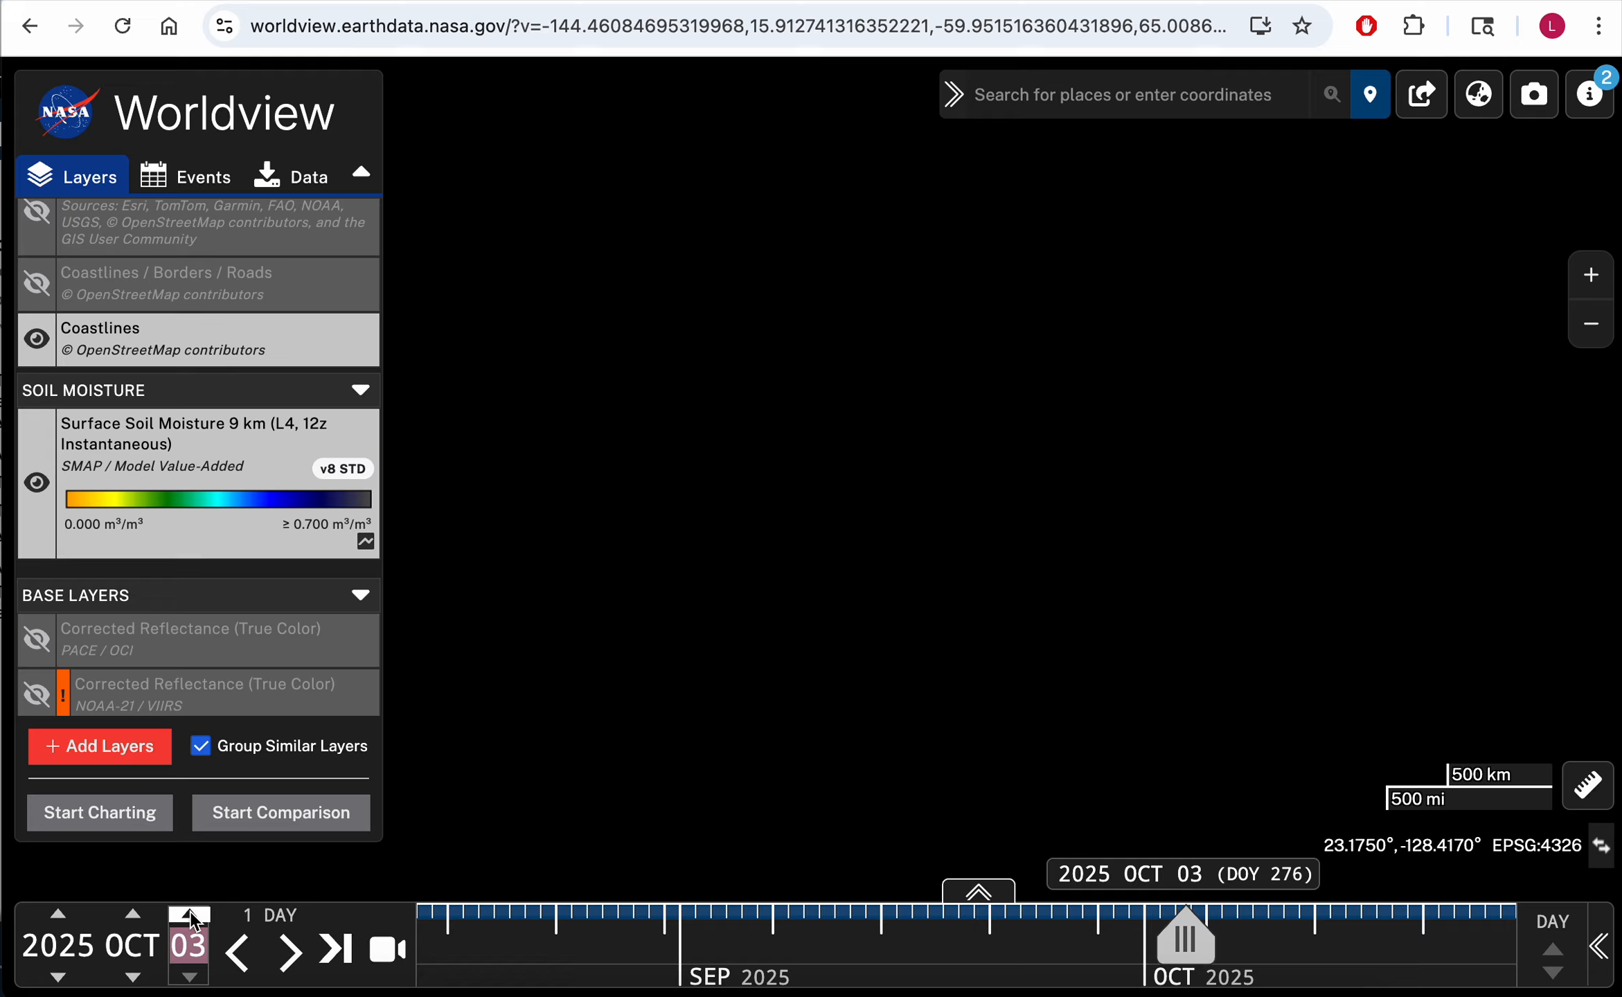
Step: Keep stepping the day forward through October to 2025 OCT 11
left_click(191, 921)
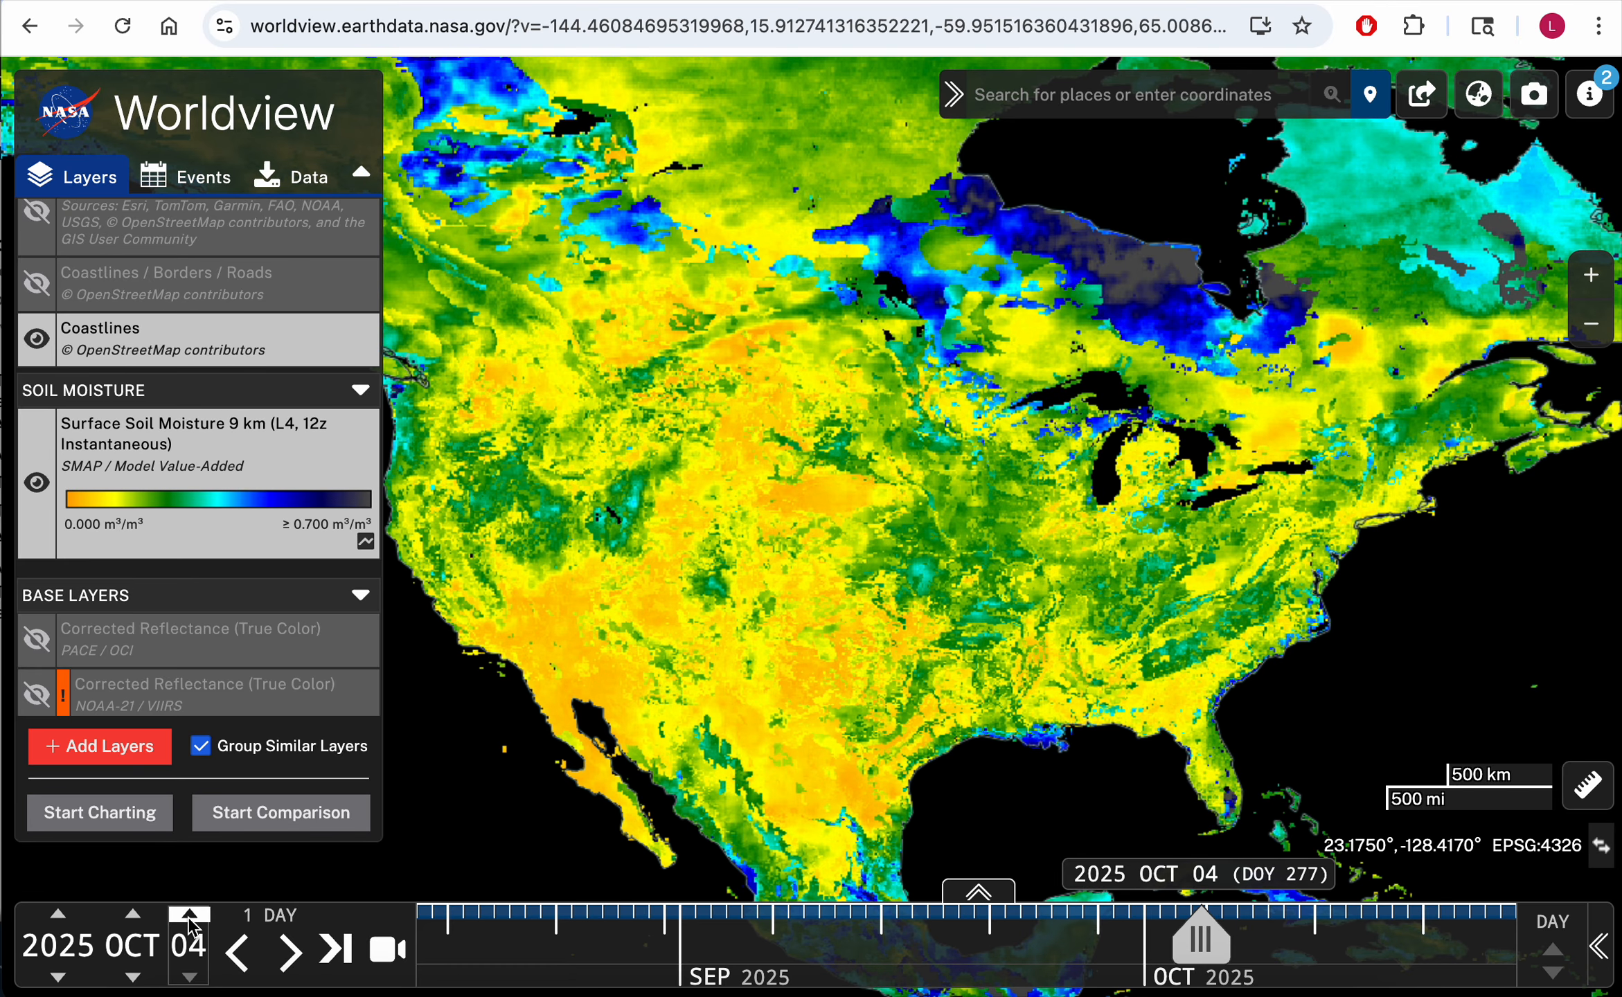
left_click(190, 922)
left_click(190, 921)
left_click(190, 922)
left_click(191, 921)
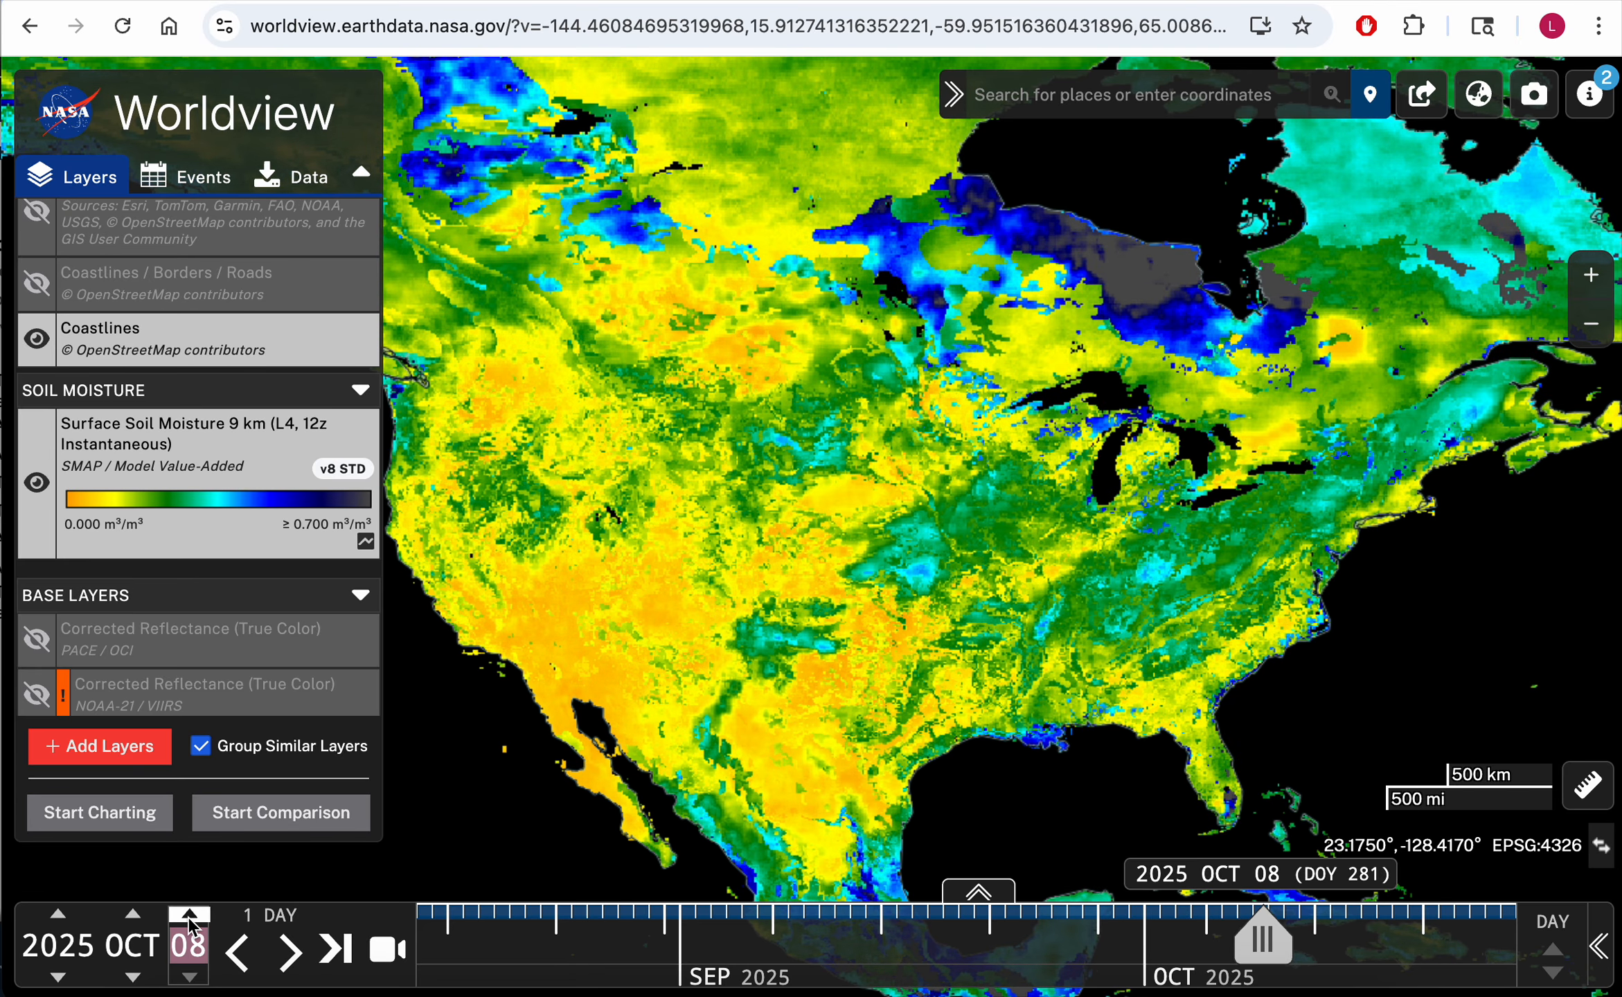
left_click(191, 921)
left_click(190, 921)
left_click(191, 922)
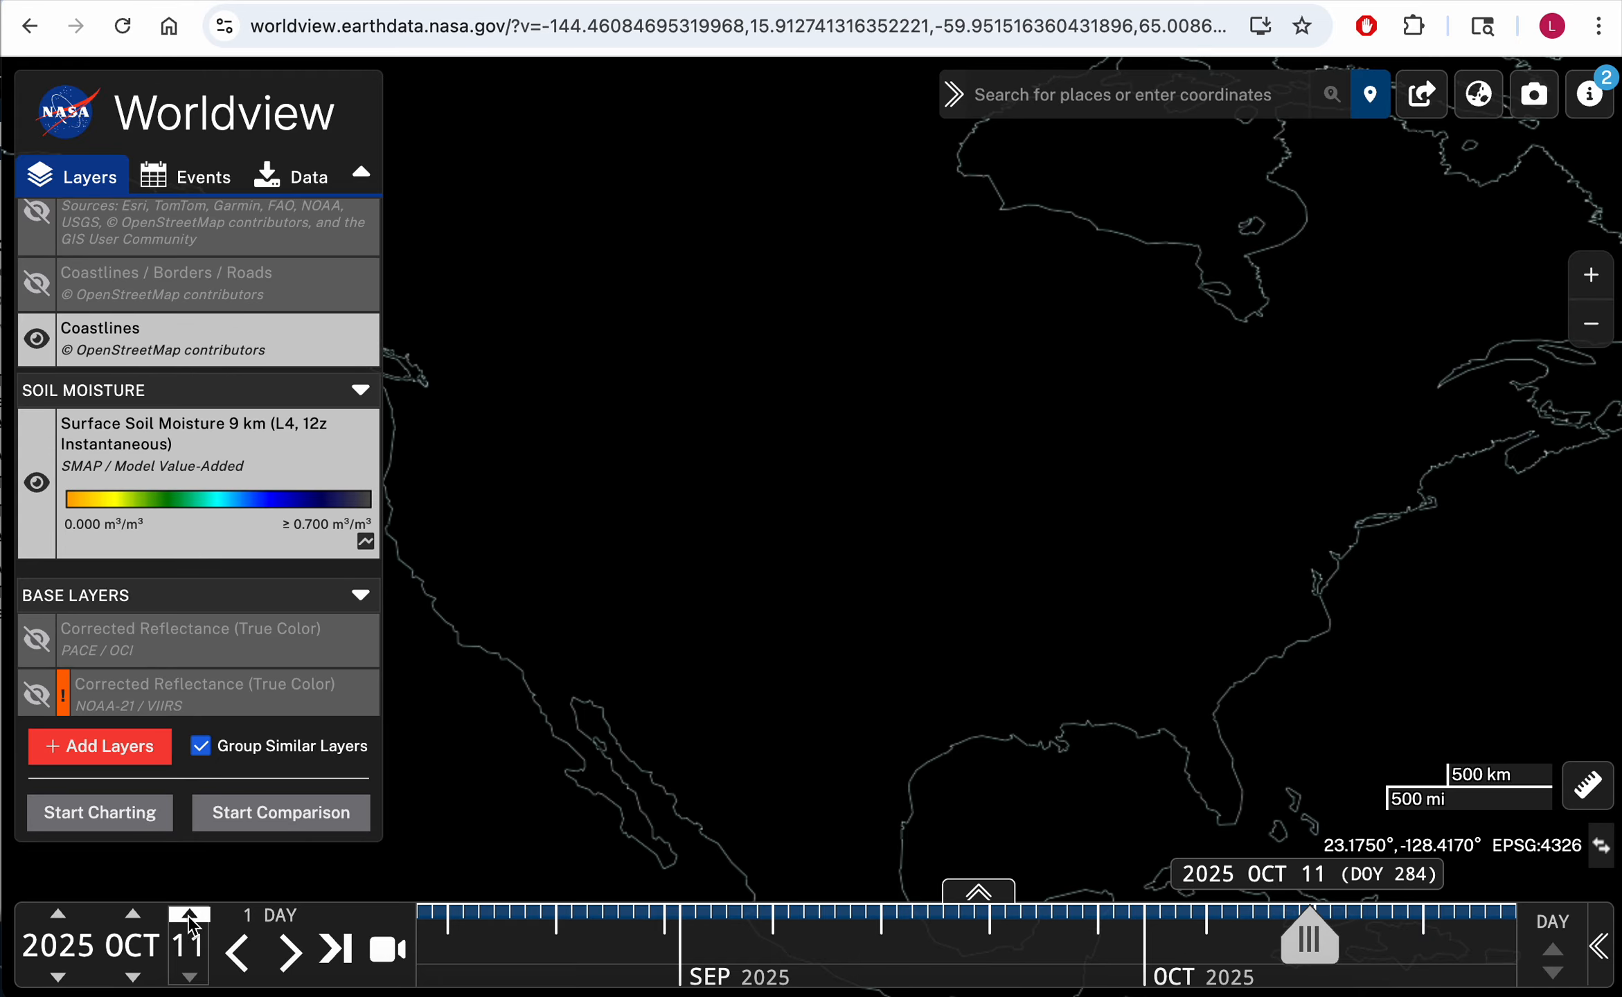
Step: Step the day back through October and settle on 2025 OCT 01
left_click(190, 977)
left_click(191, 976)
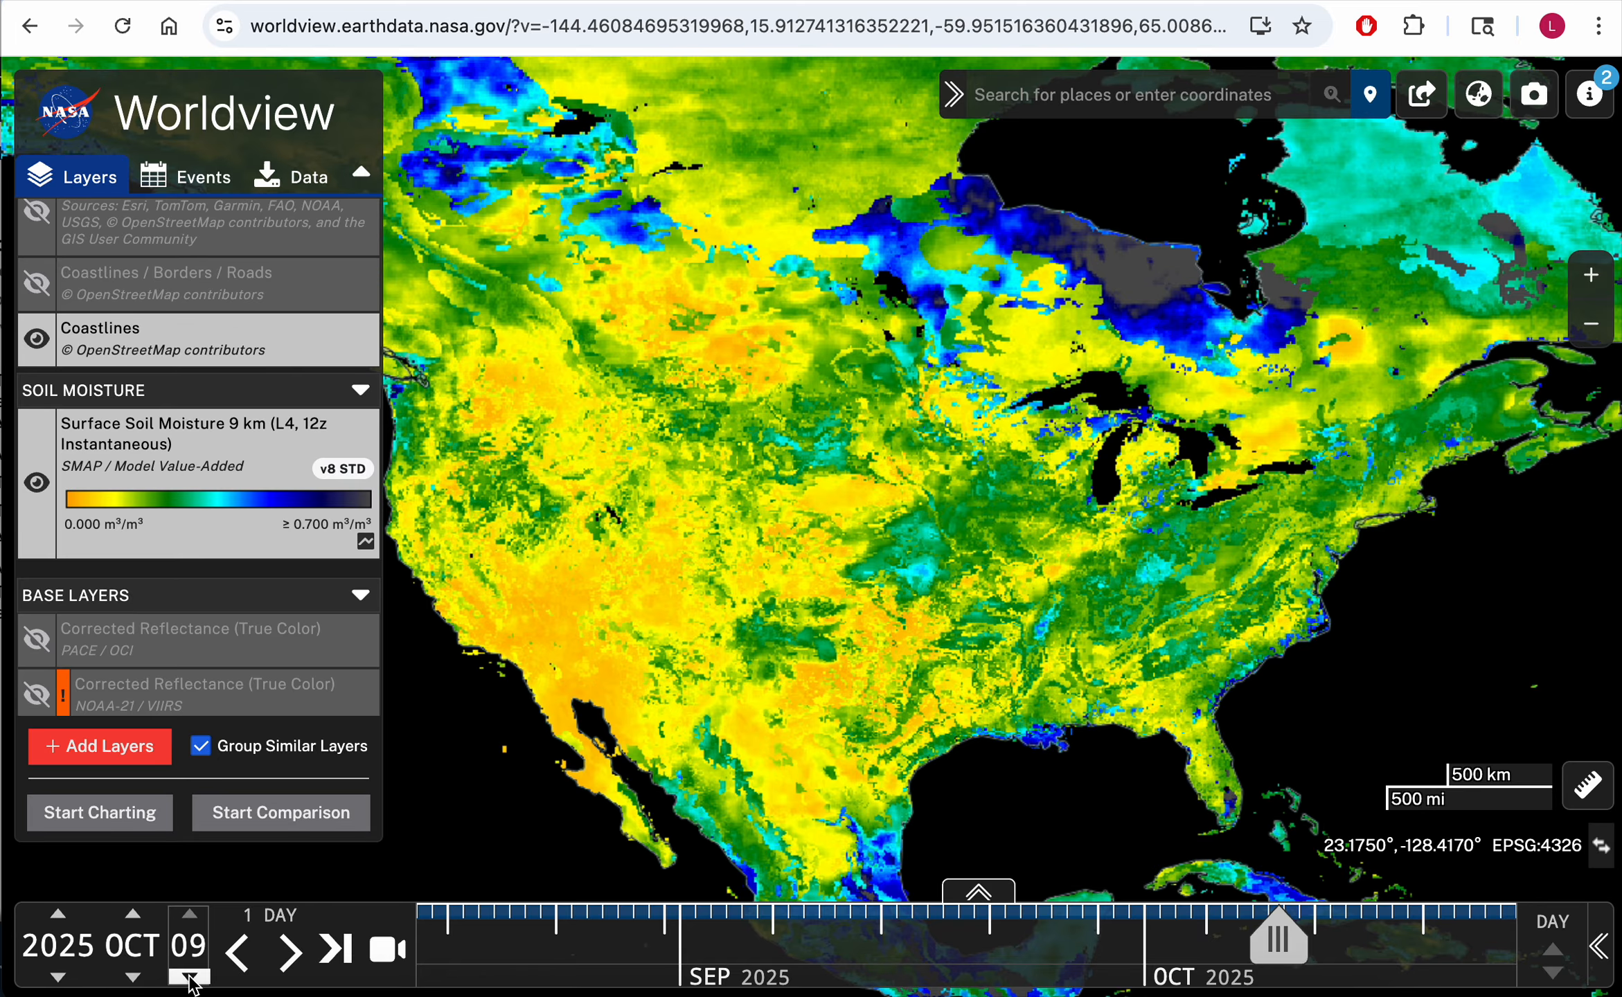
left_click(190, 977)
left_click(191, 976)
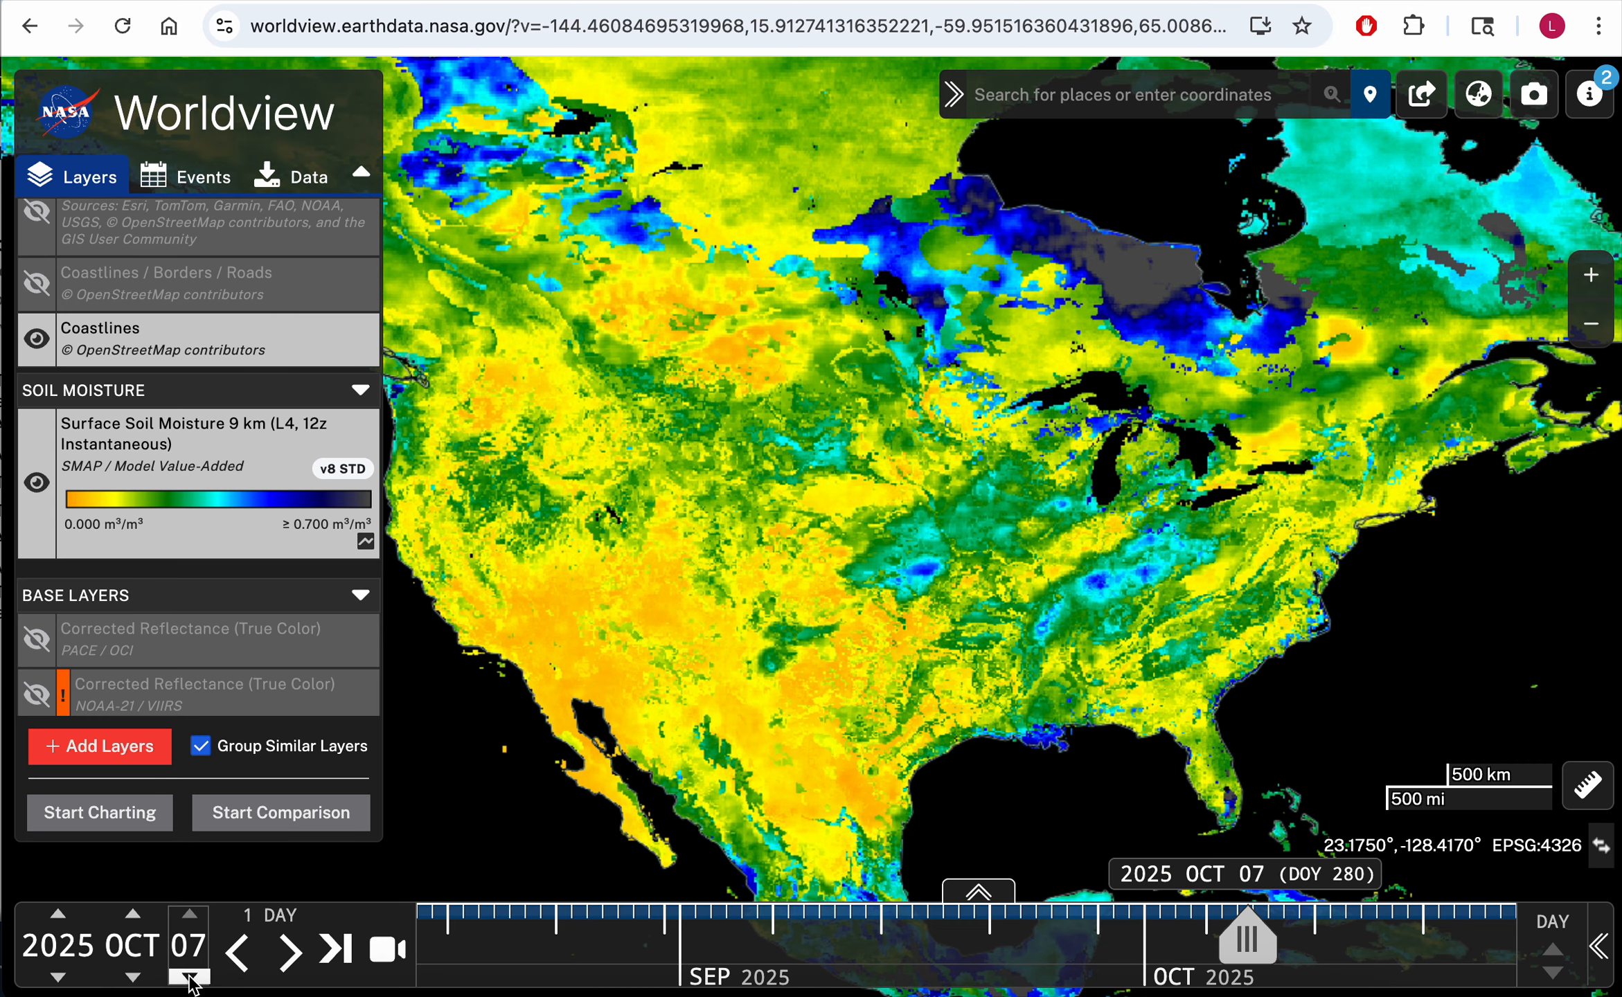
left_click(190, 977)
left_click(190, 977)
left_click(190, 977)
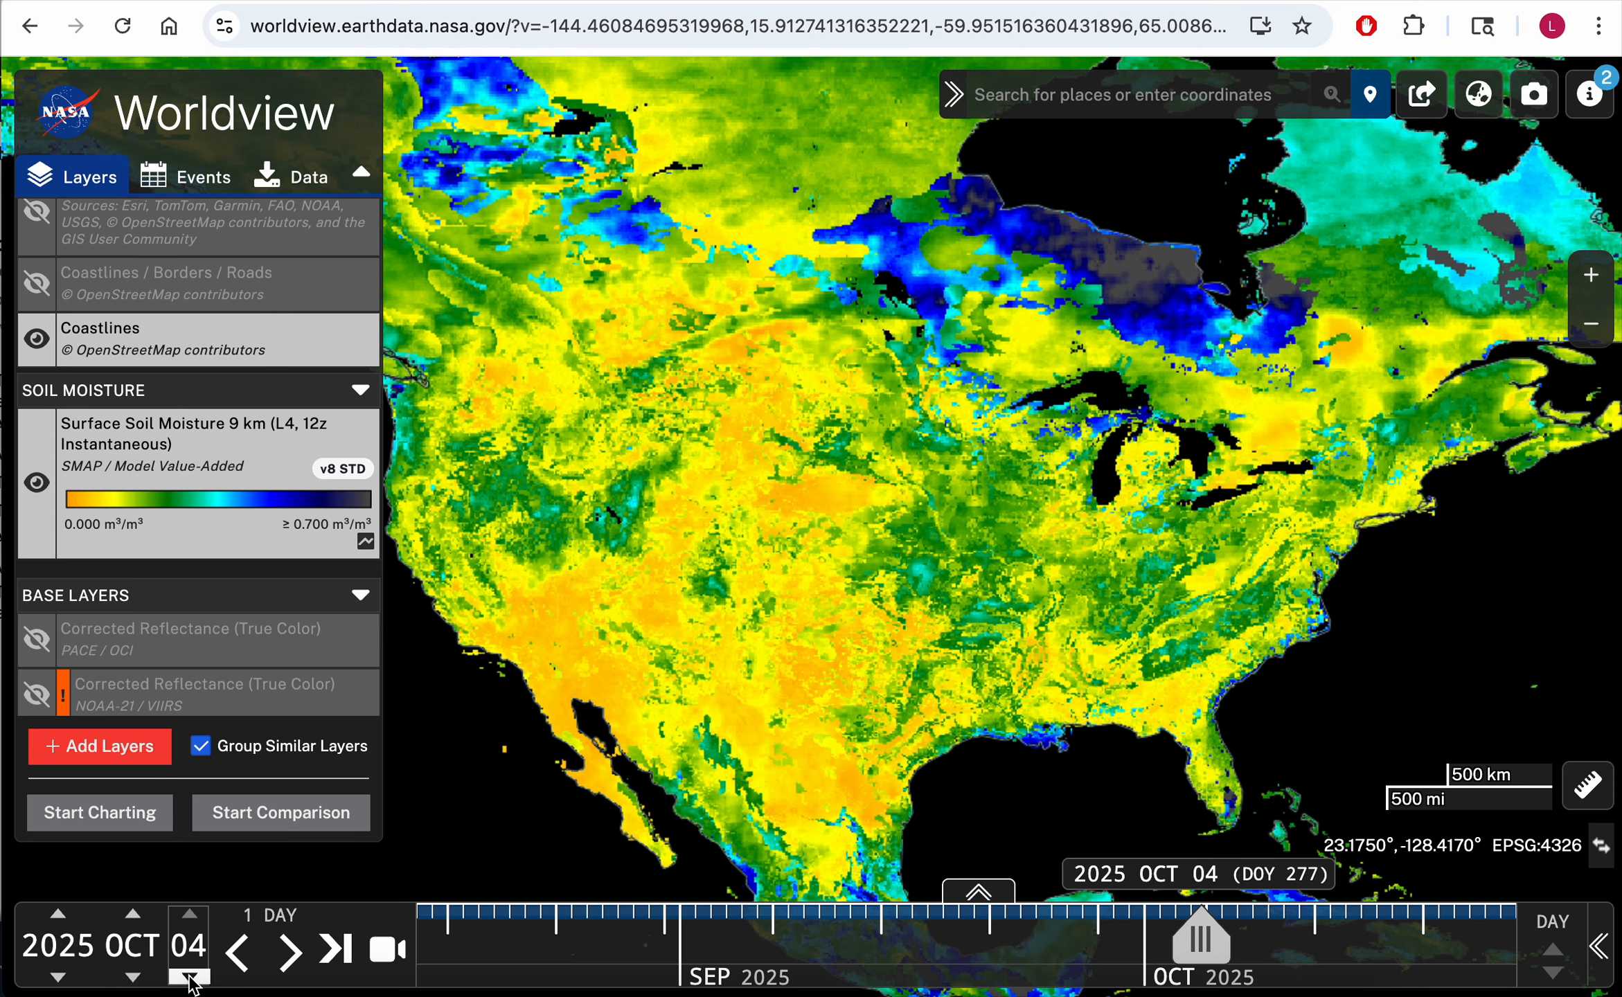
left_click(190, 977)
left_click(190, 976)
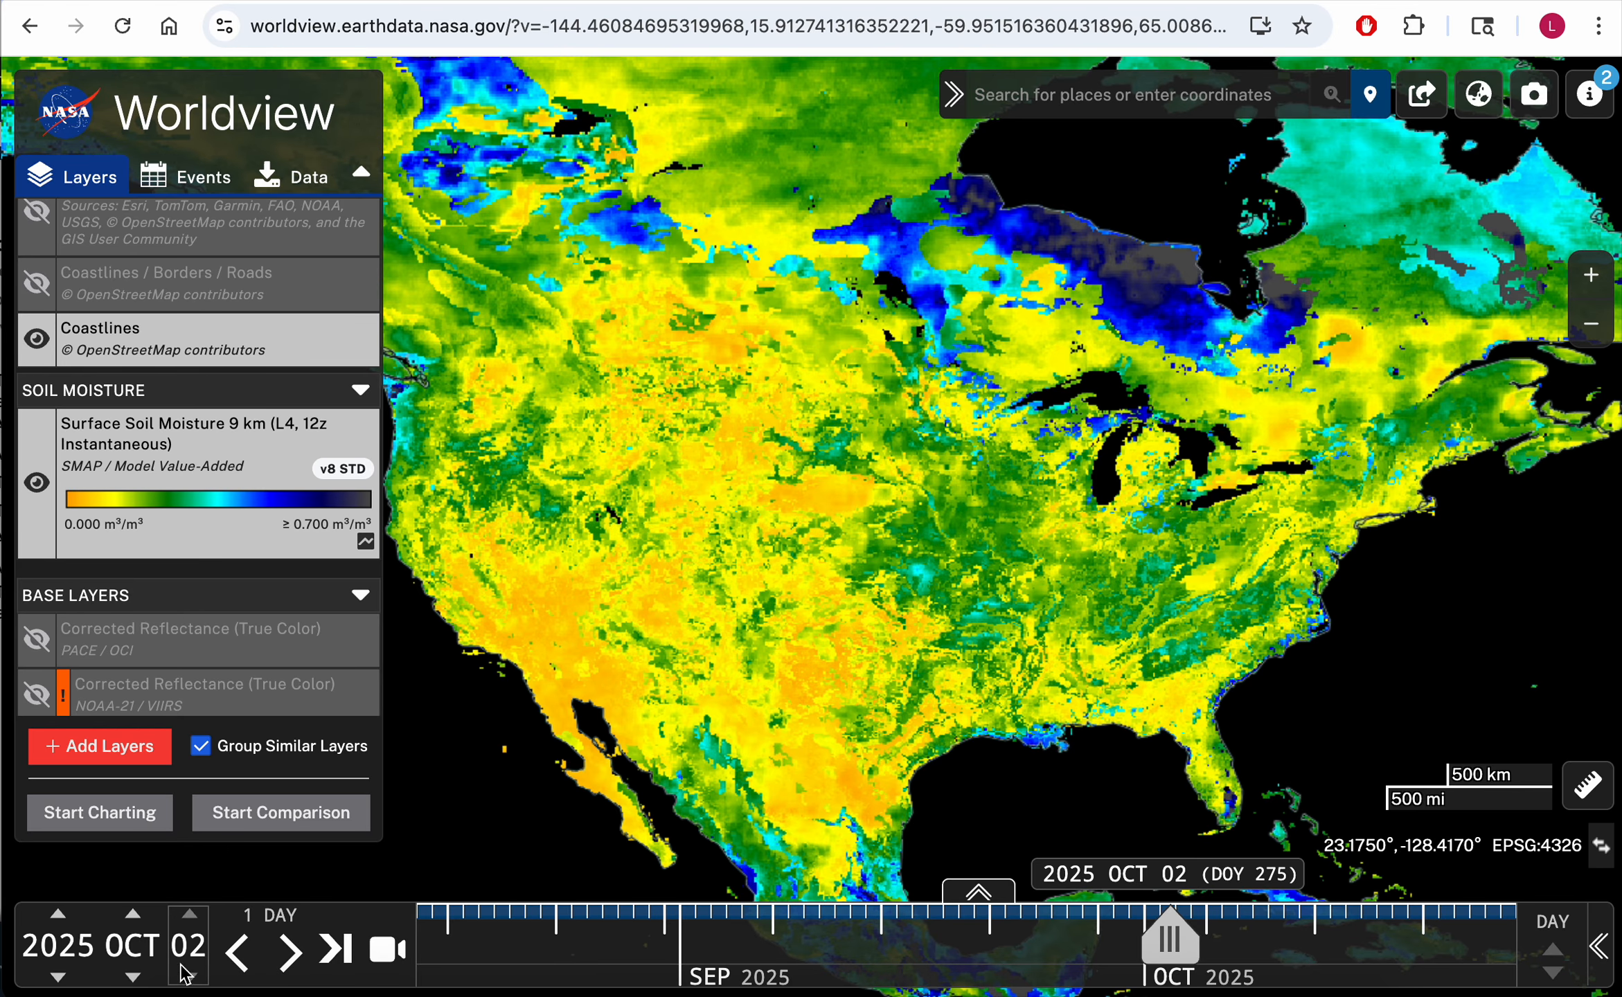
left_click(190, 977)
left_click(191, 977)
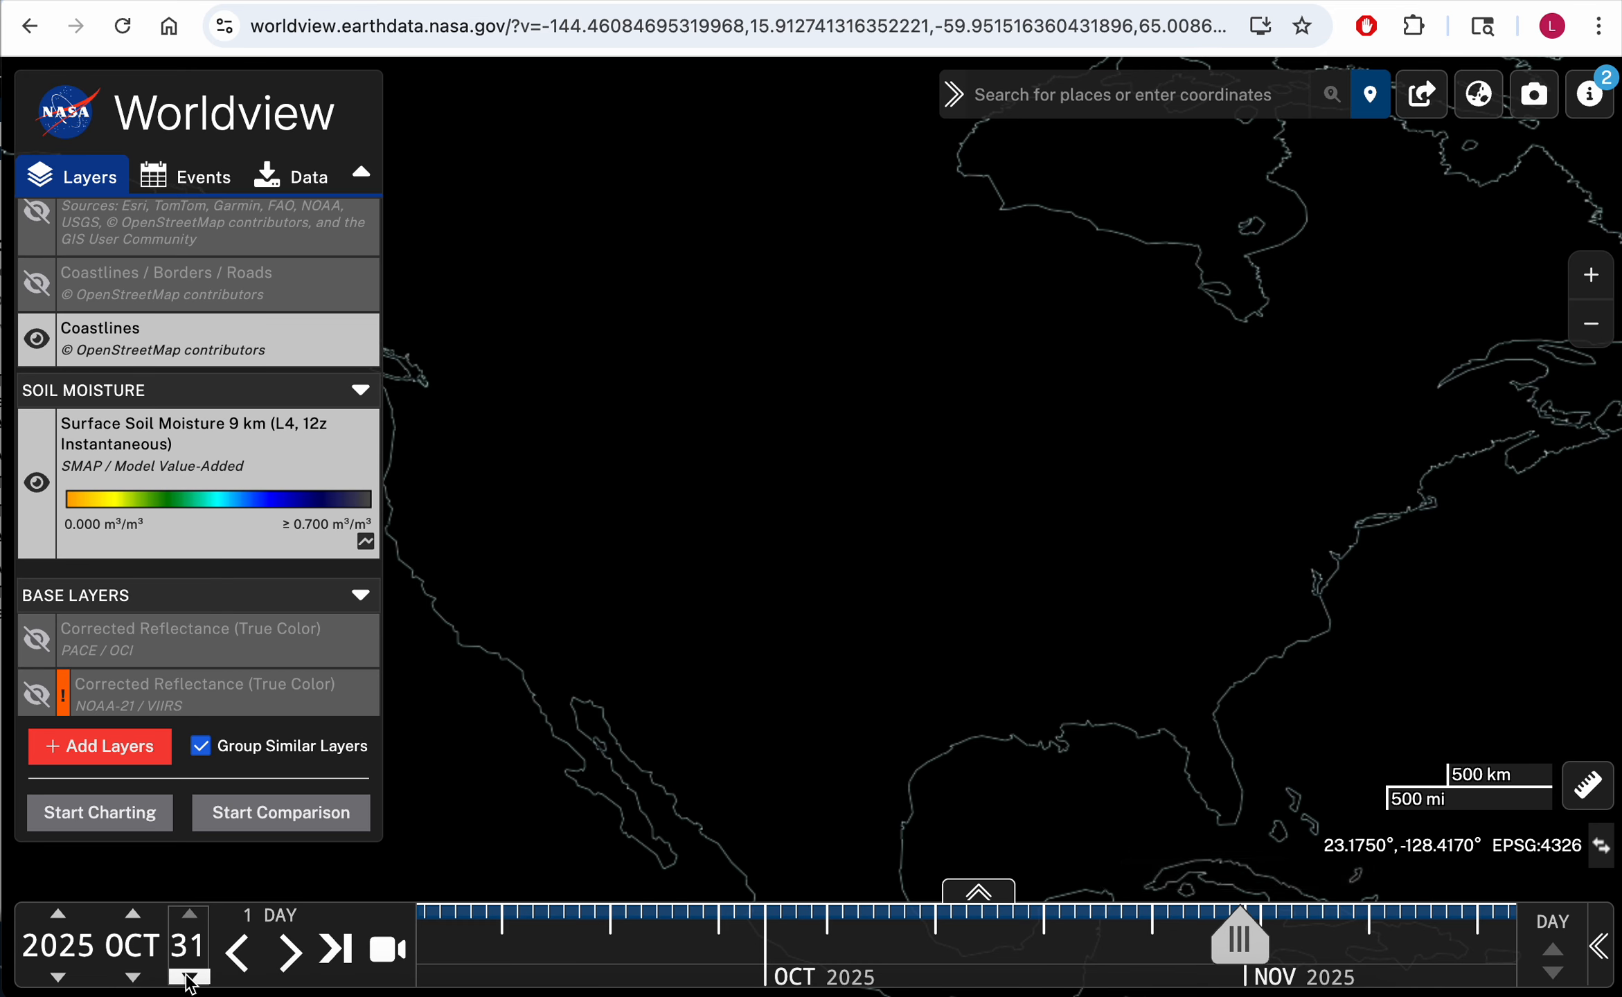
left_click(190, 915)
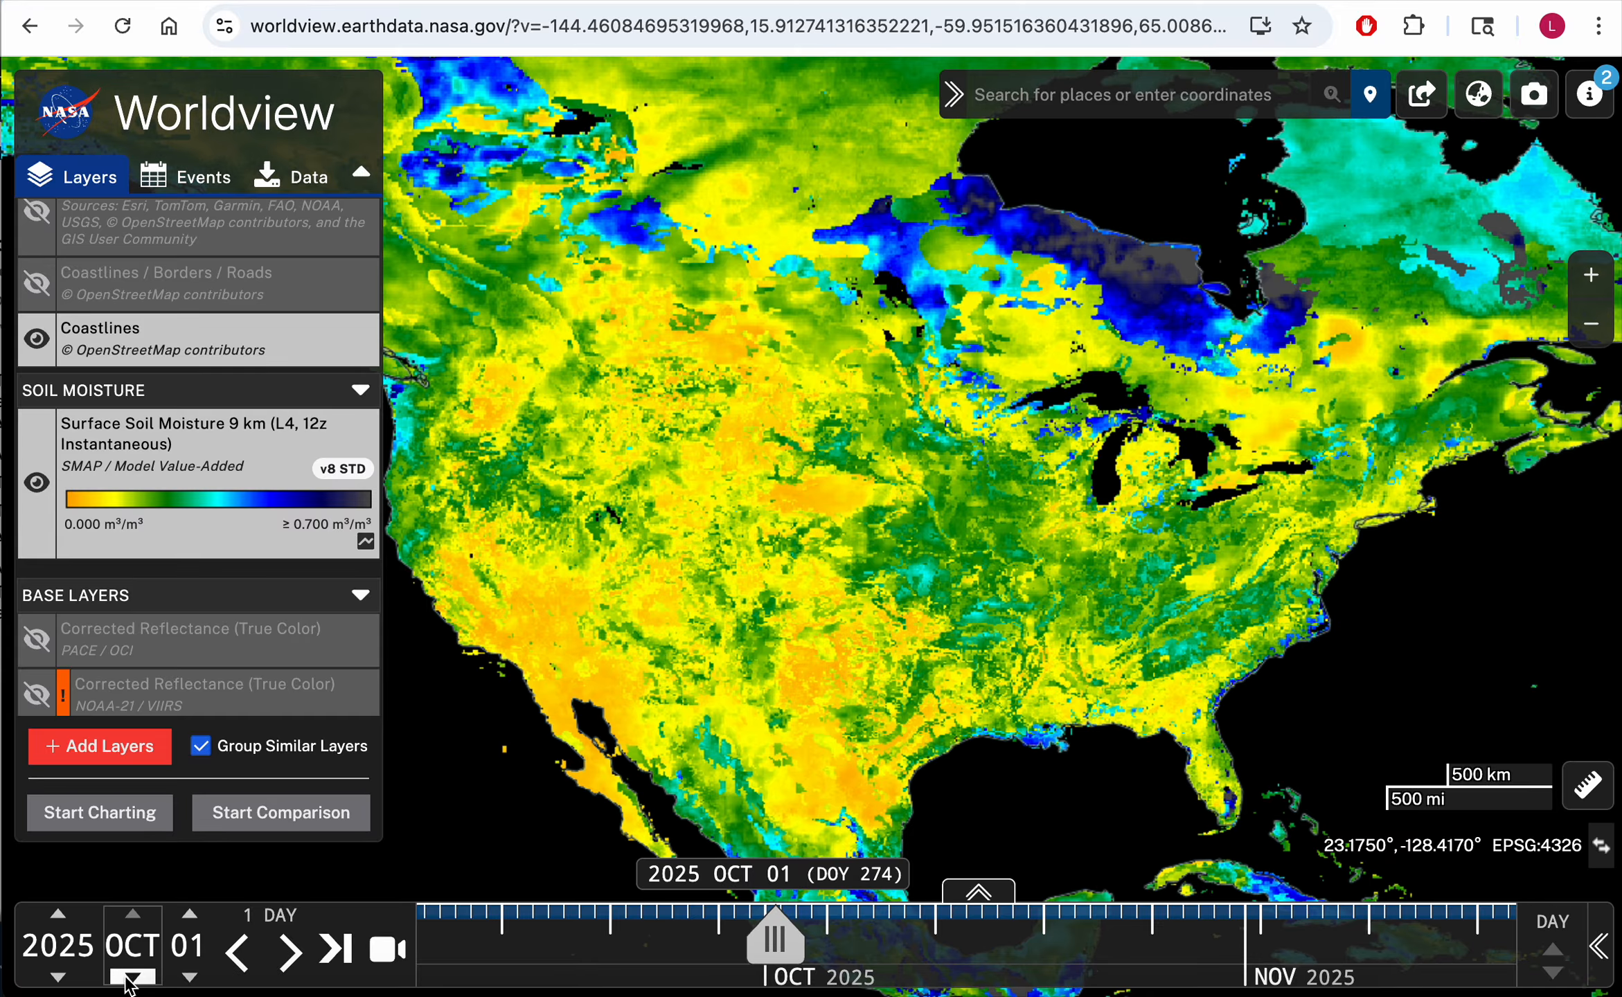
Step: Step the month back month by month to 2025 FEB 01
left_click(133, 977)
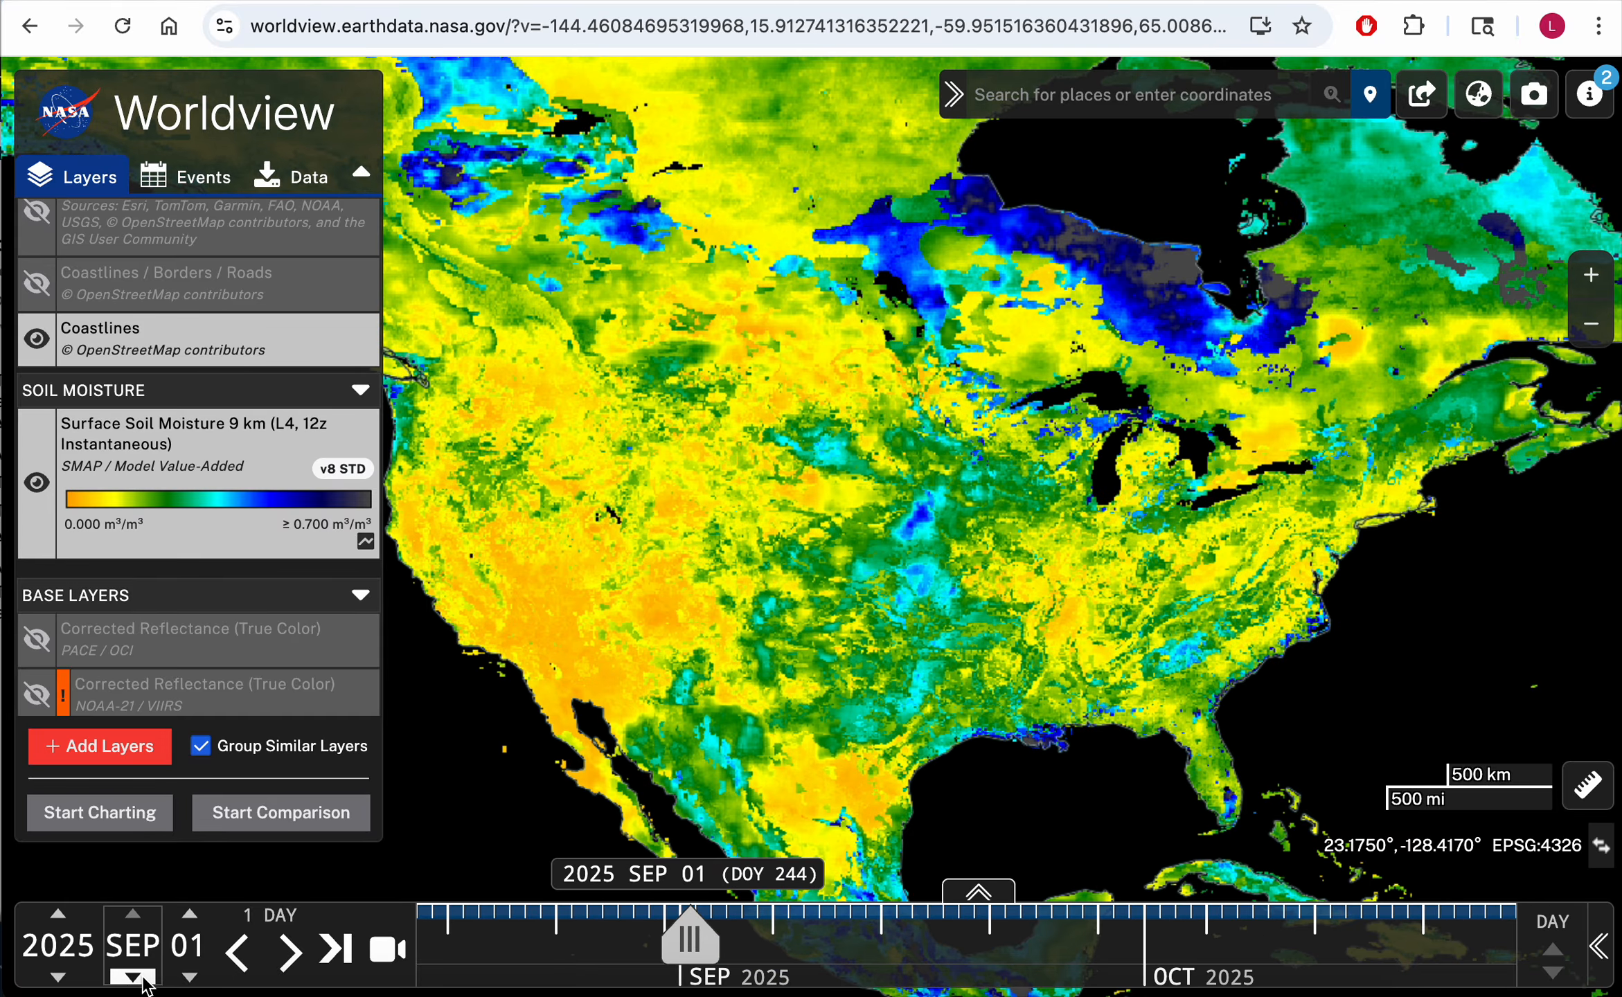
left_click(142, 978)
left_click(133, 977)
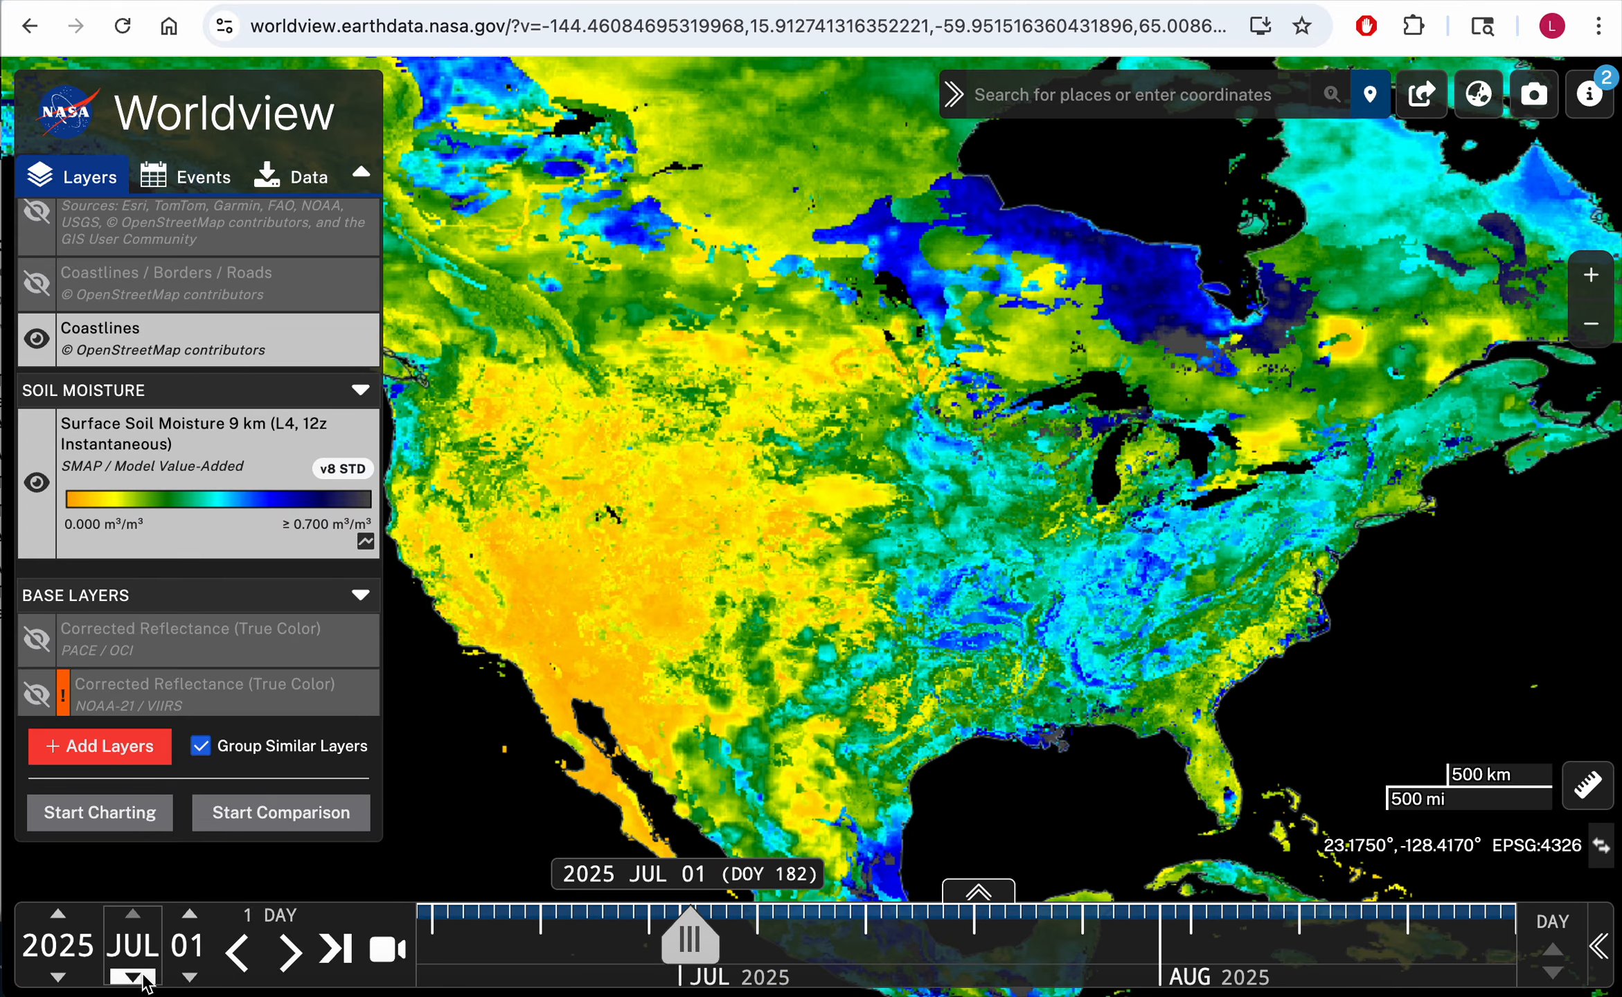
left_click(133, 977)
left_click(142, 978)
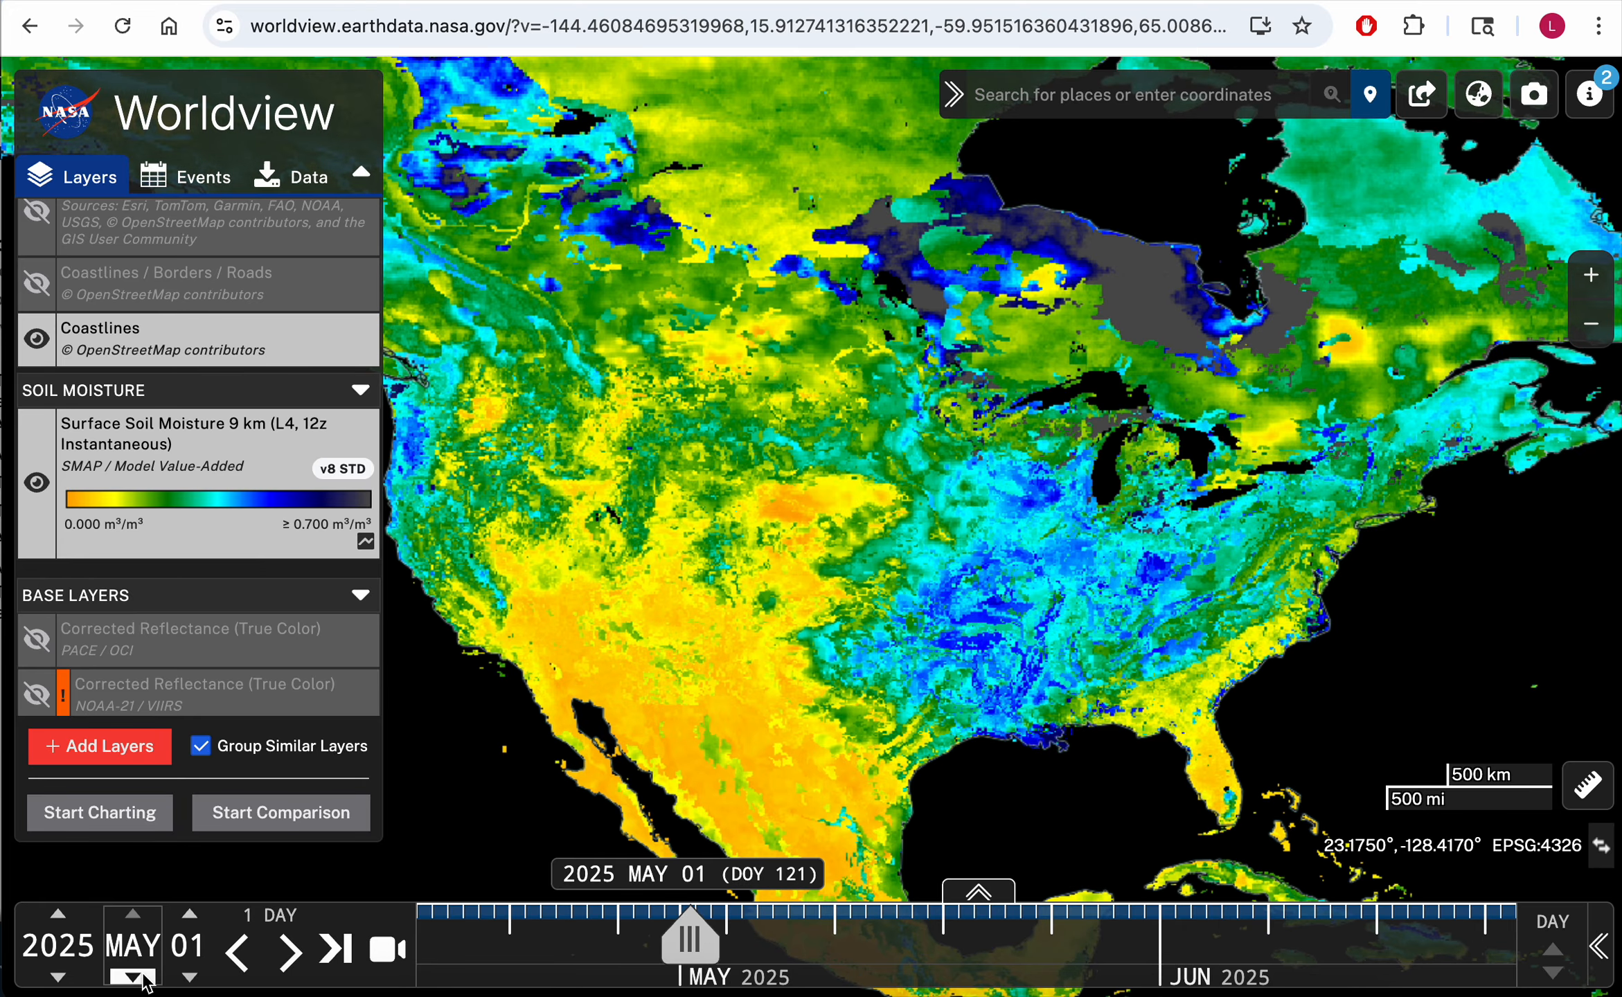
left_click(133, 976)
left_click(133, 977)
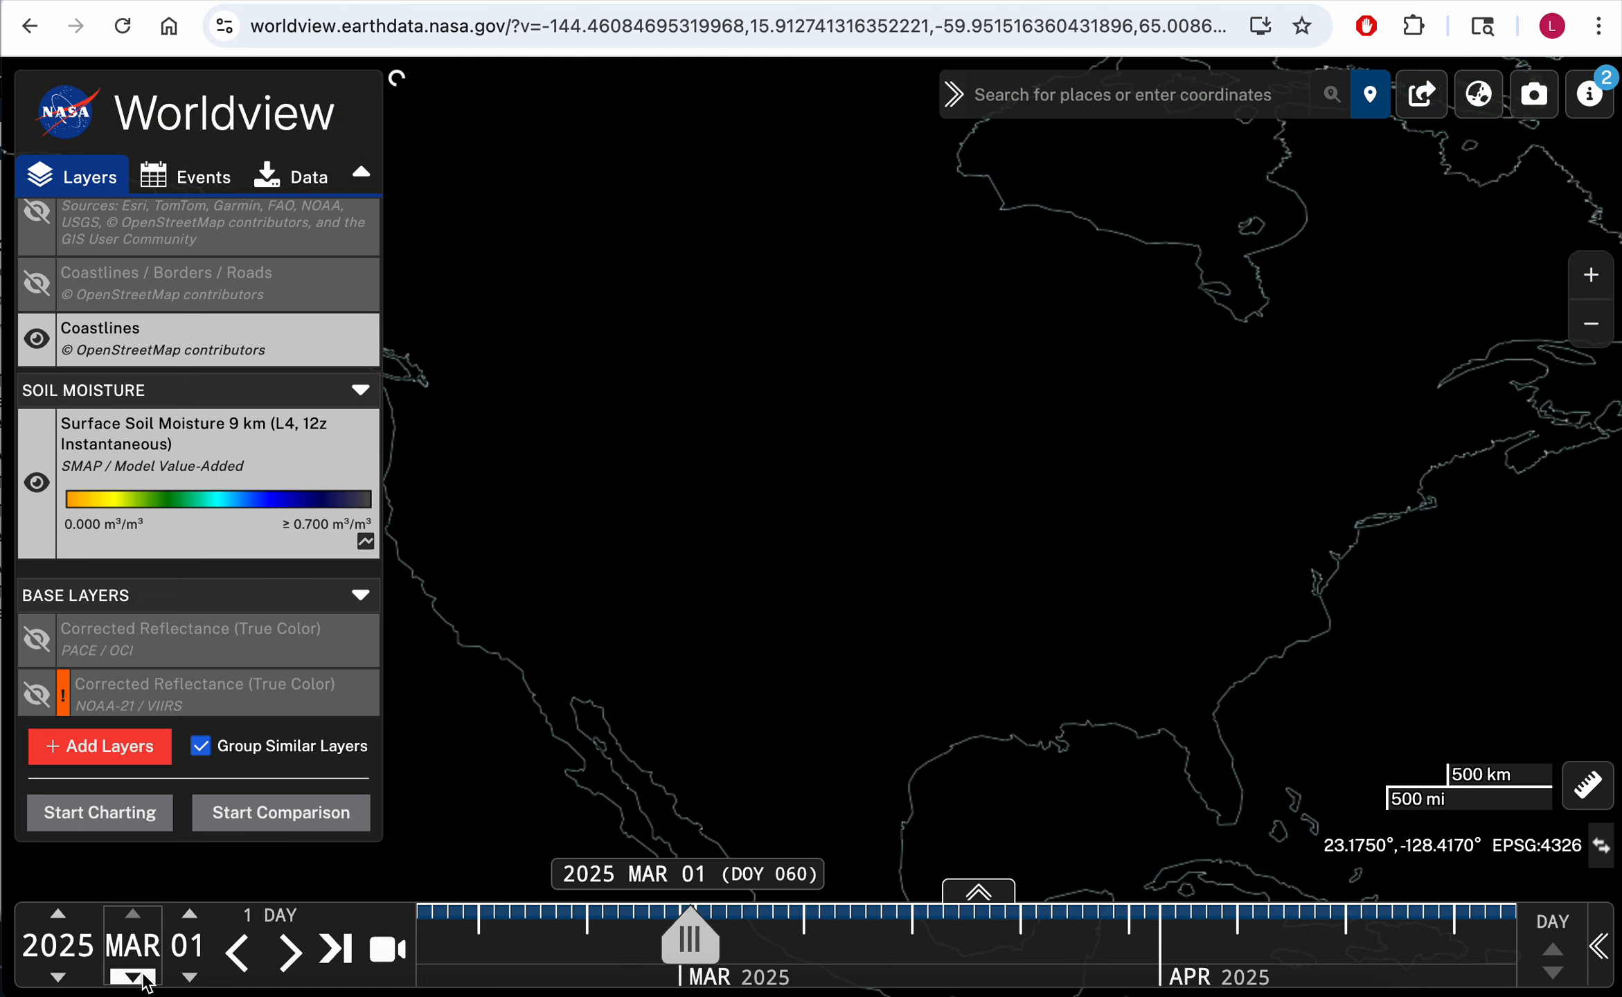
left_click(133, 977)
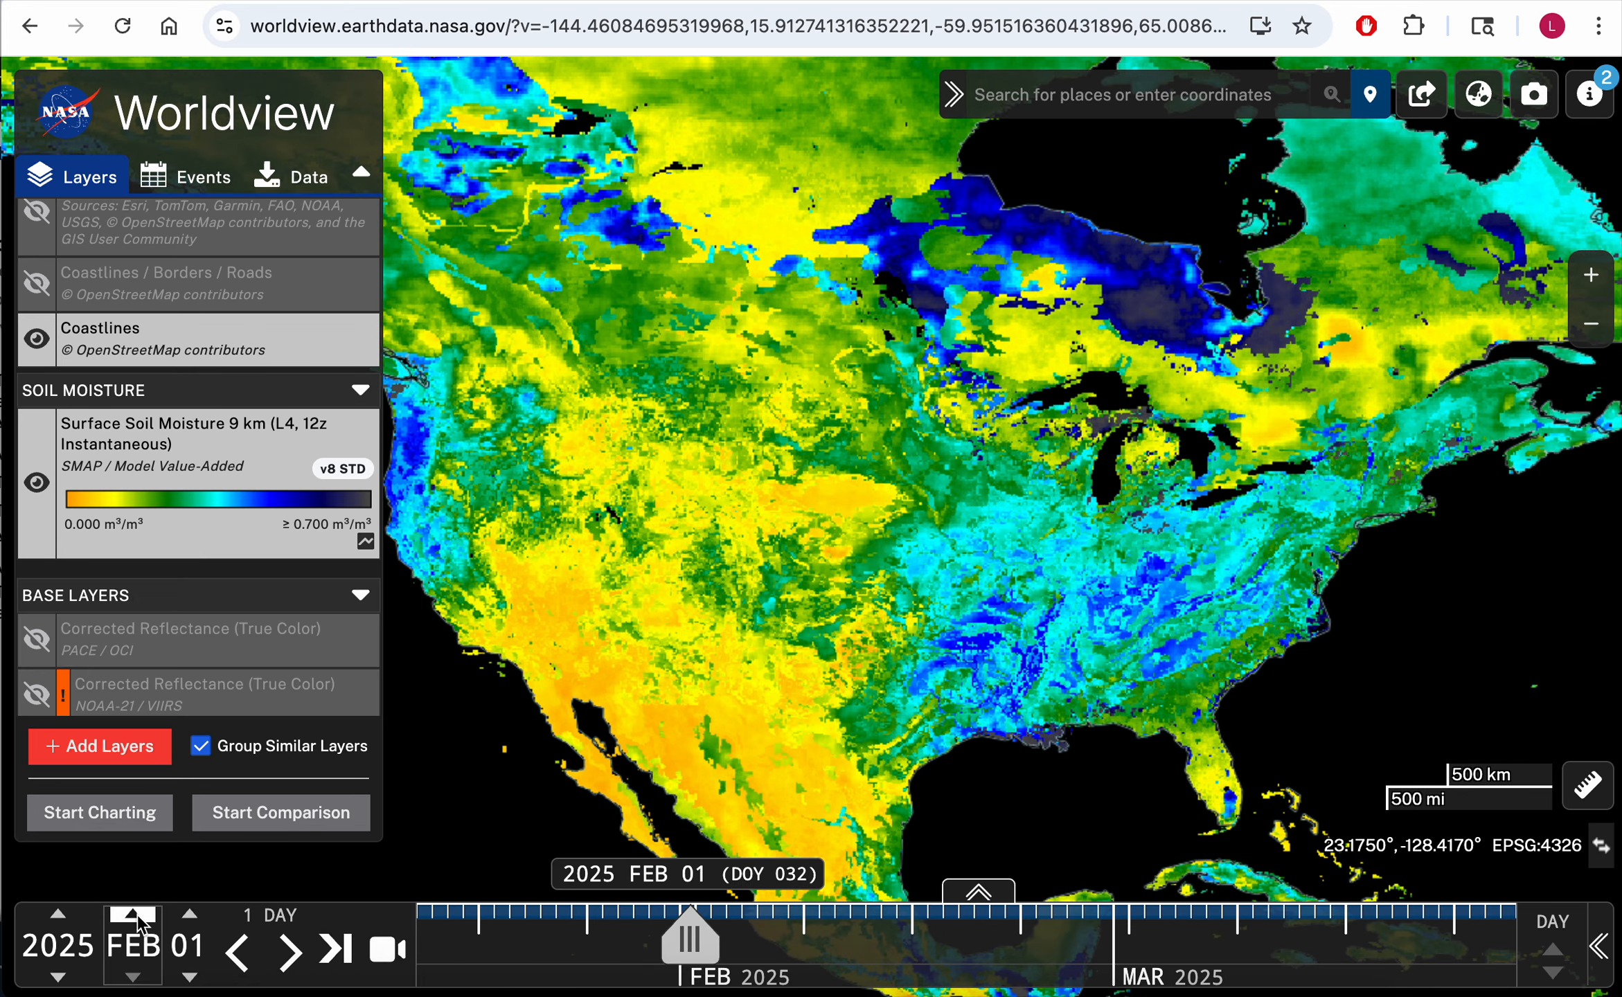
Step: Step the month forward month by month to 2025 NOV 01
left_click(138, 918)
left_click(137, 918)
left_click(137, 918)
left_click(137, 917)
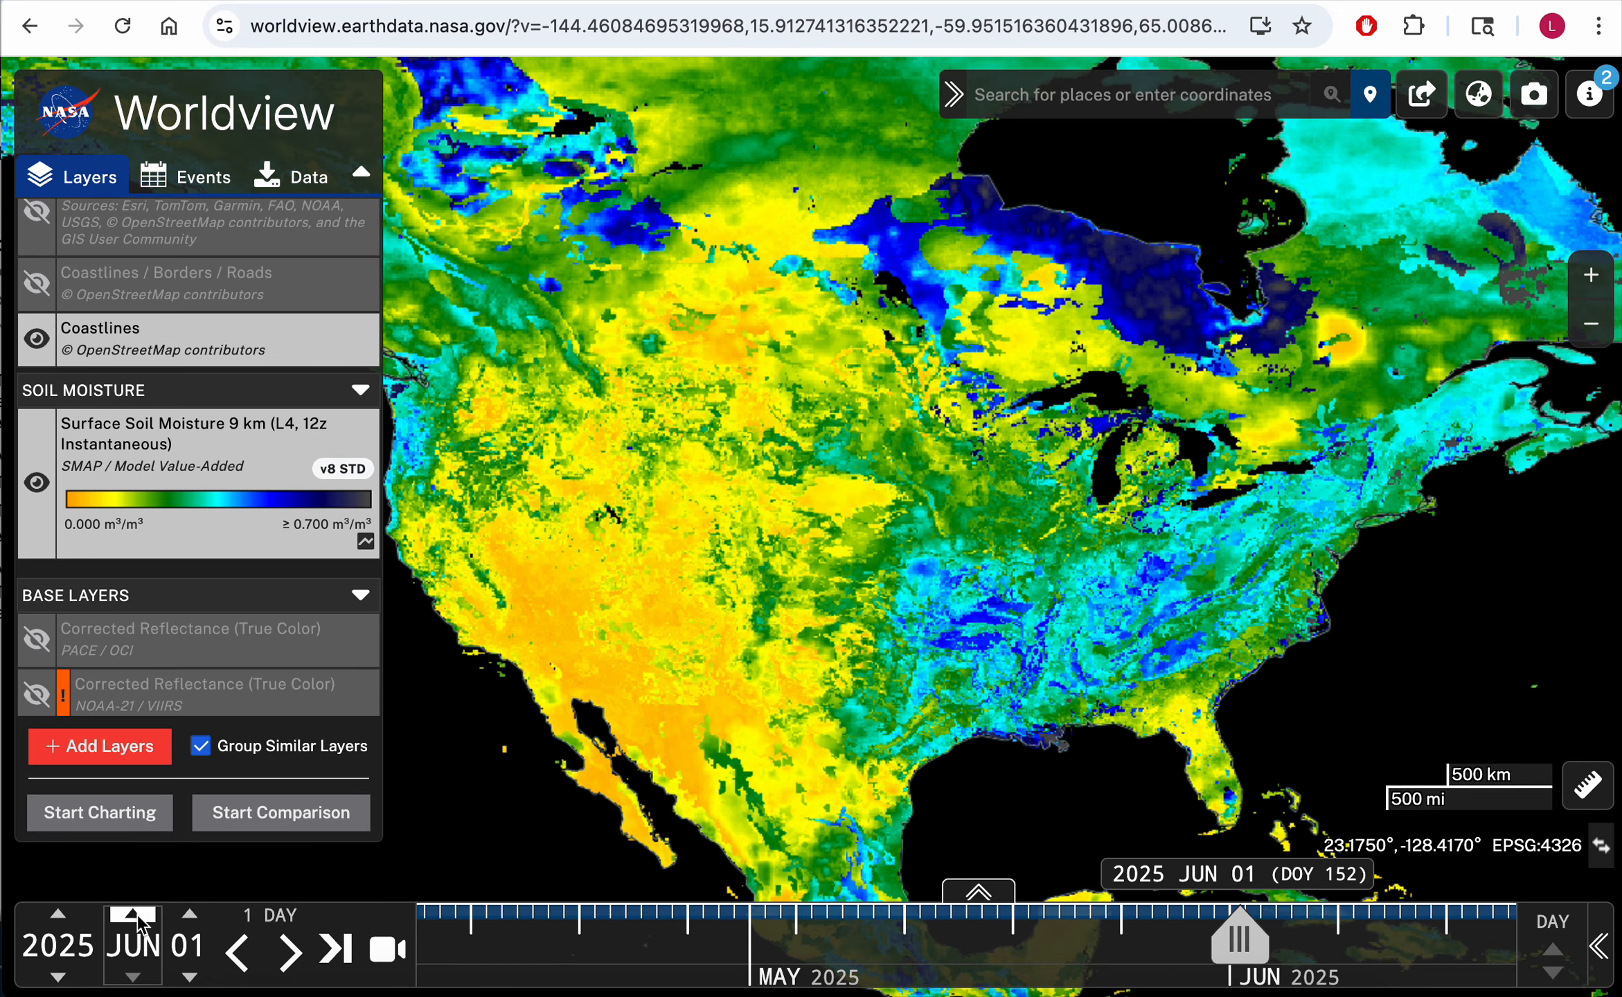
left_click(137, 918)
left_click(137, 917)
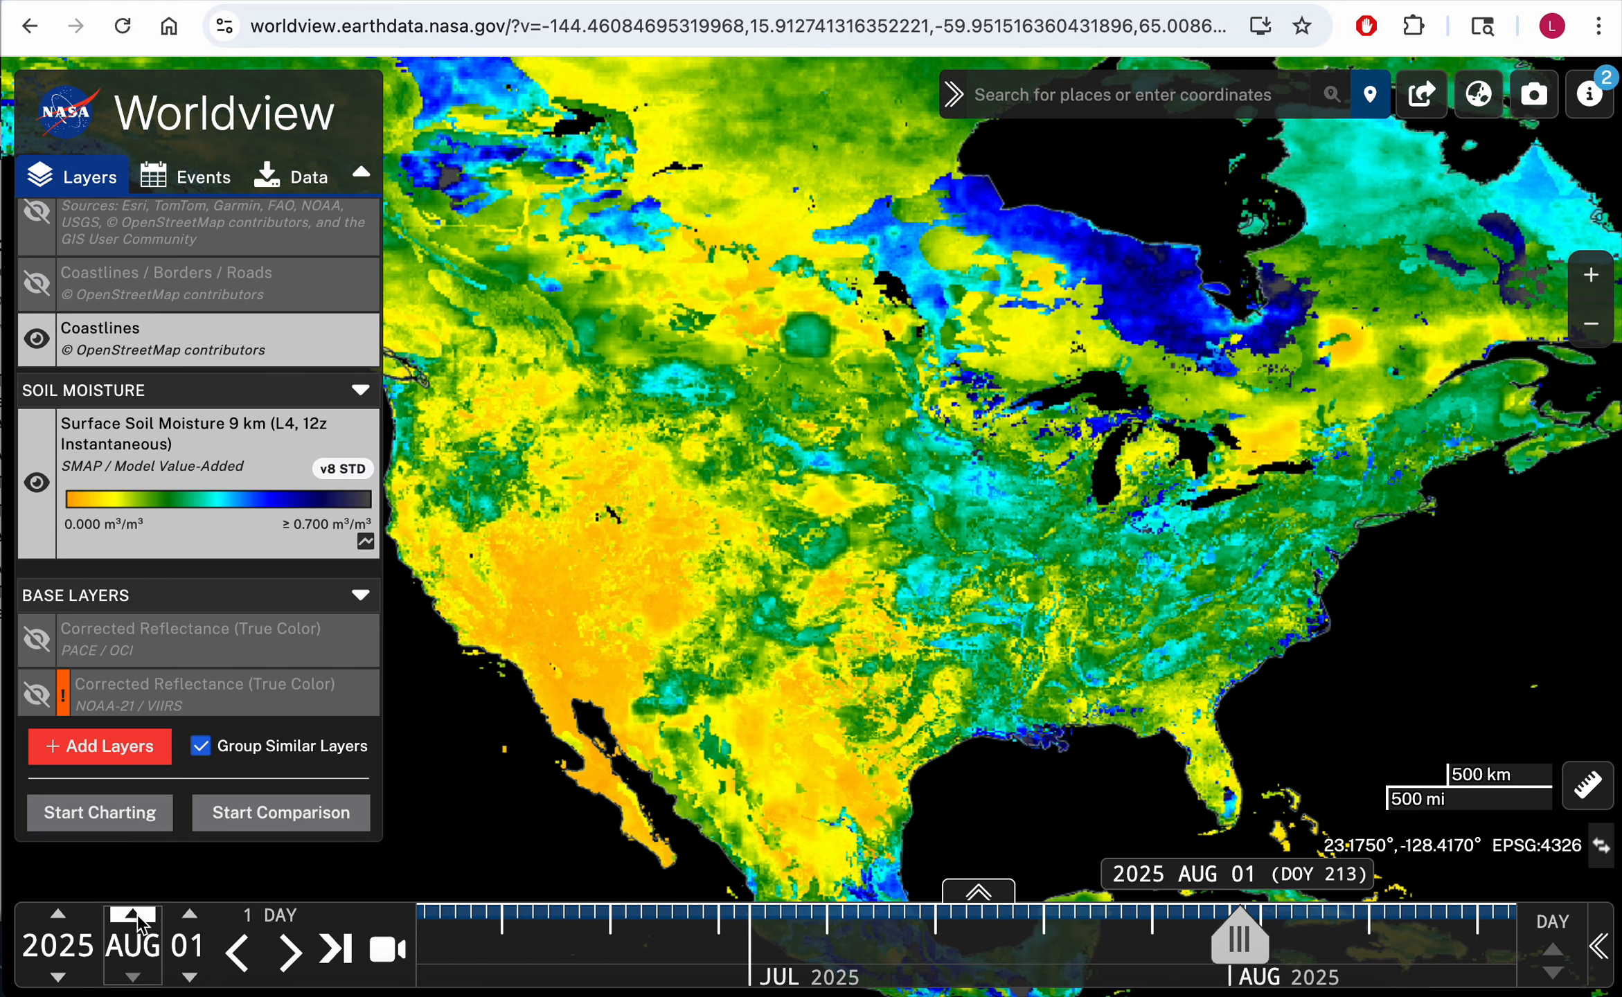
left_click(137, 918)
left_click(137, 918)
left_click(137, 918)
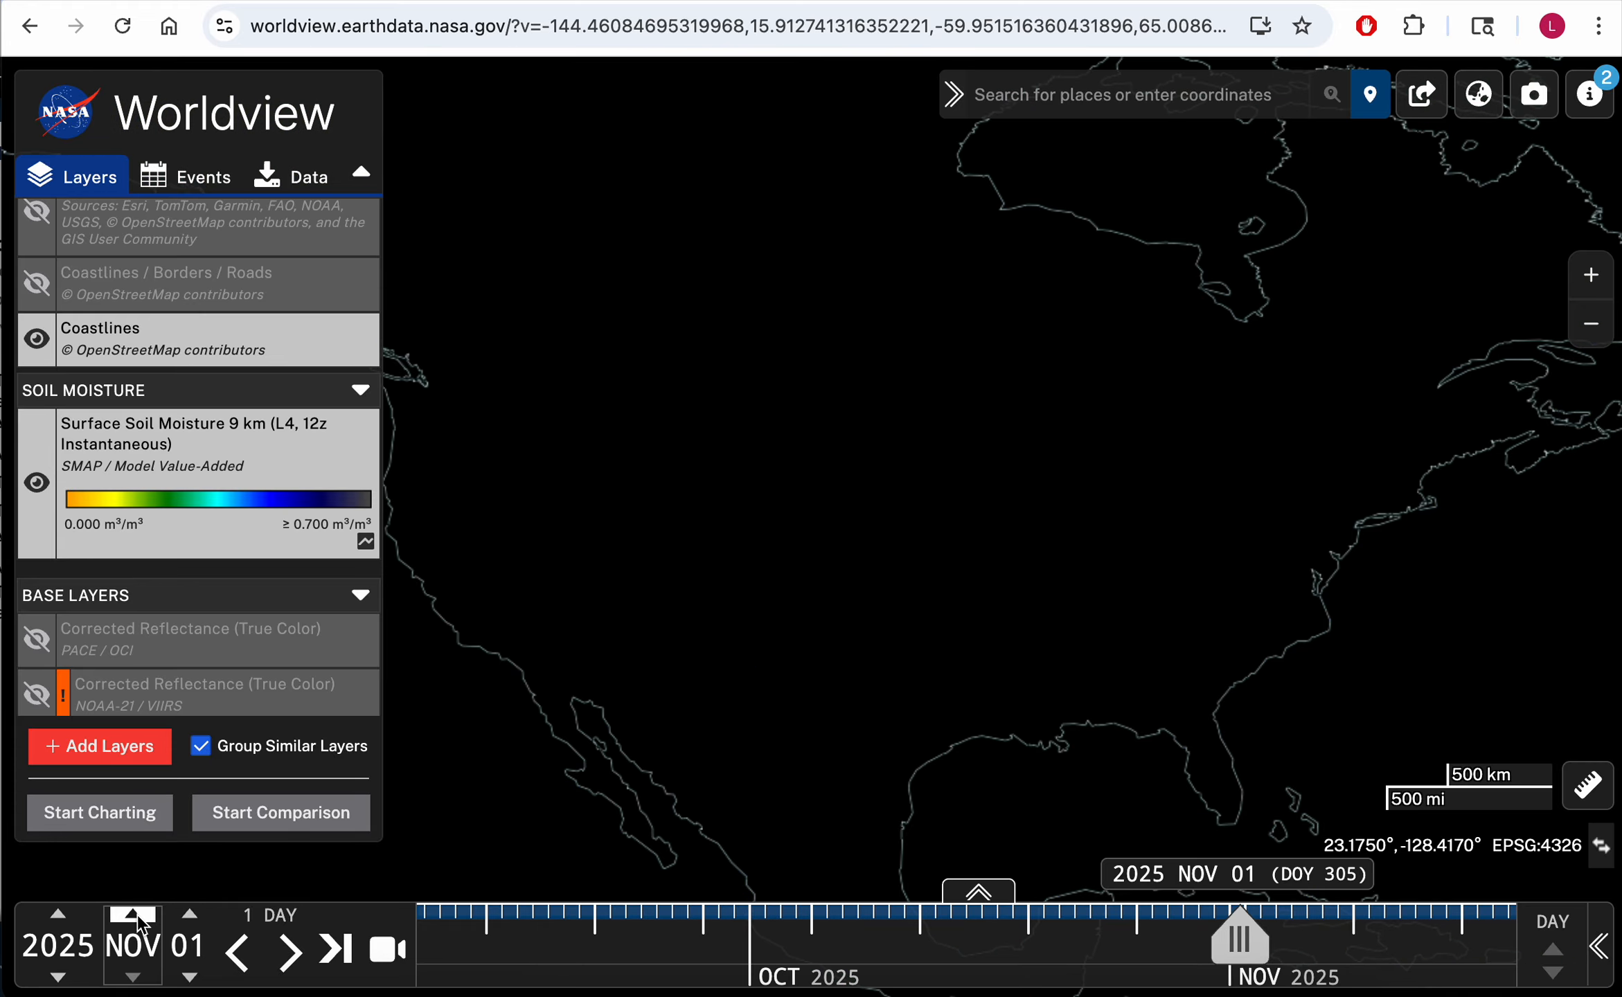
Step: Step the month back to 2025 MAY 01
left_click(134, 978)
left_click(134, 978)
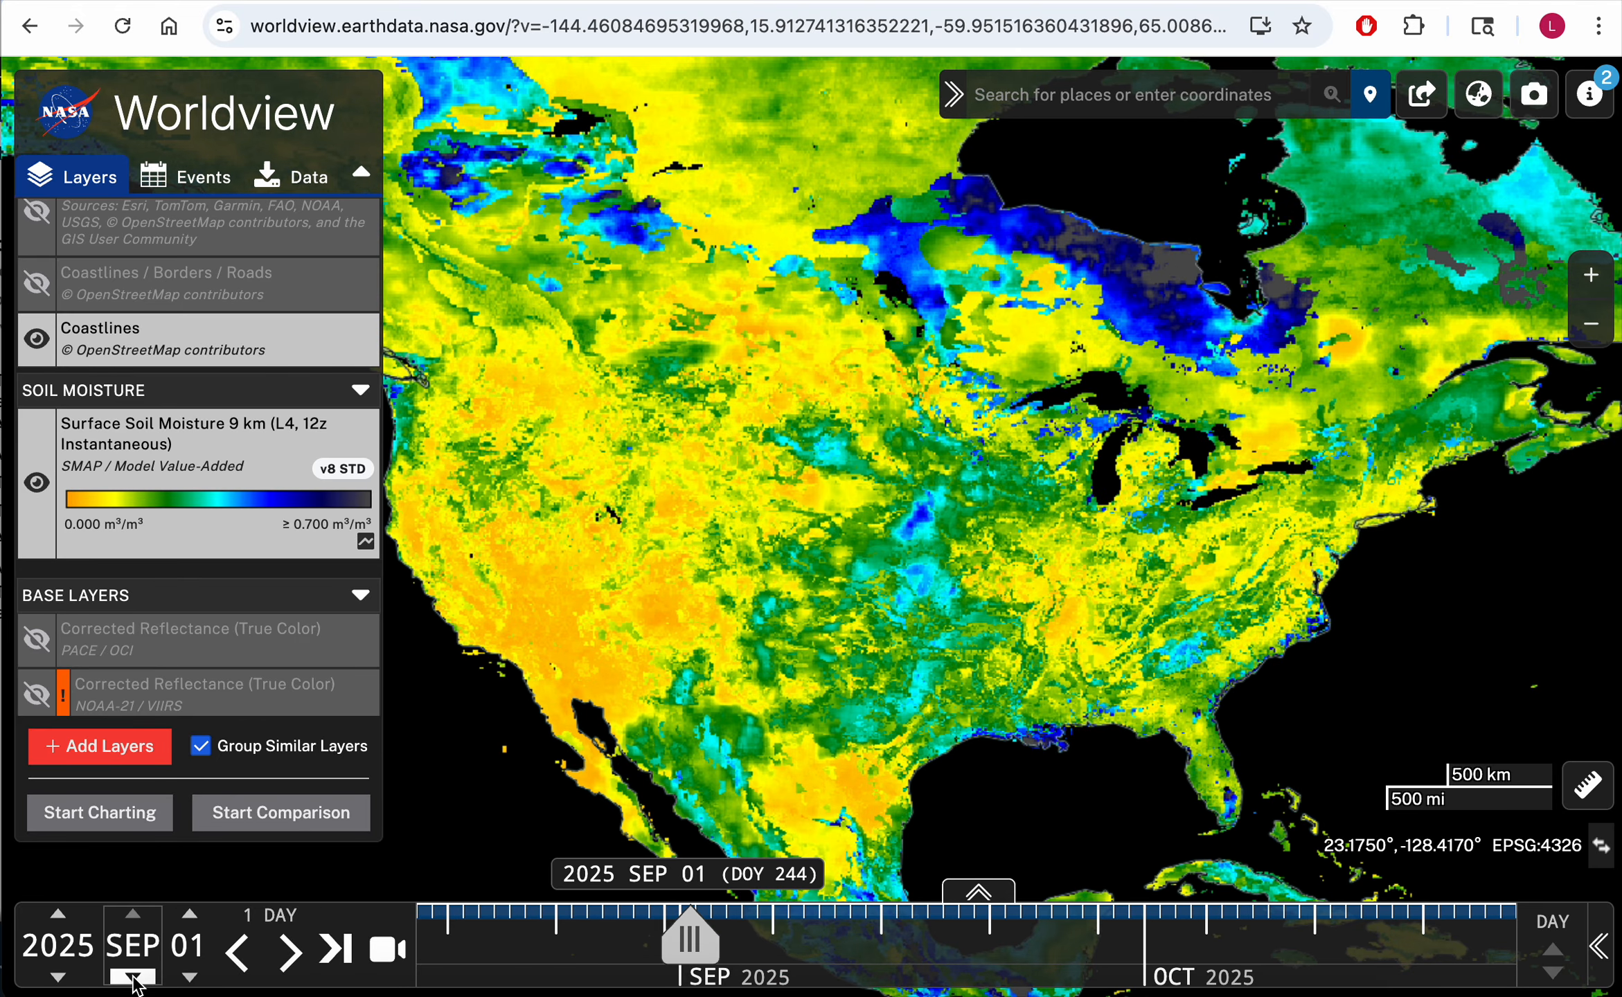
left_click(134, 978)
left_click(134, 978)
left_click(134, 978)
left_click(133, 978)
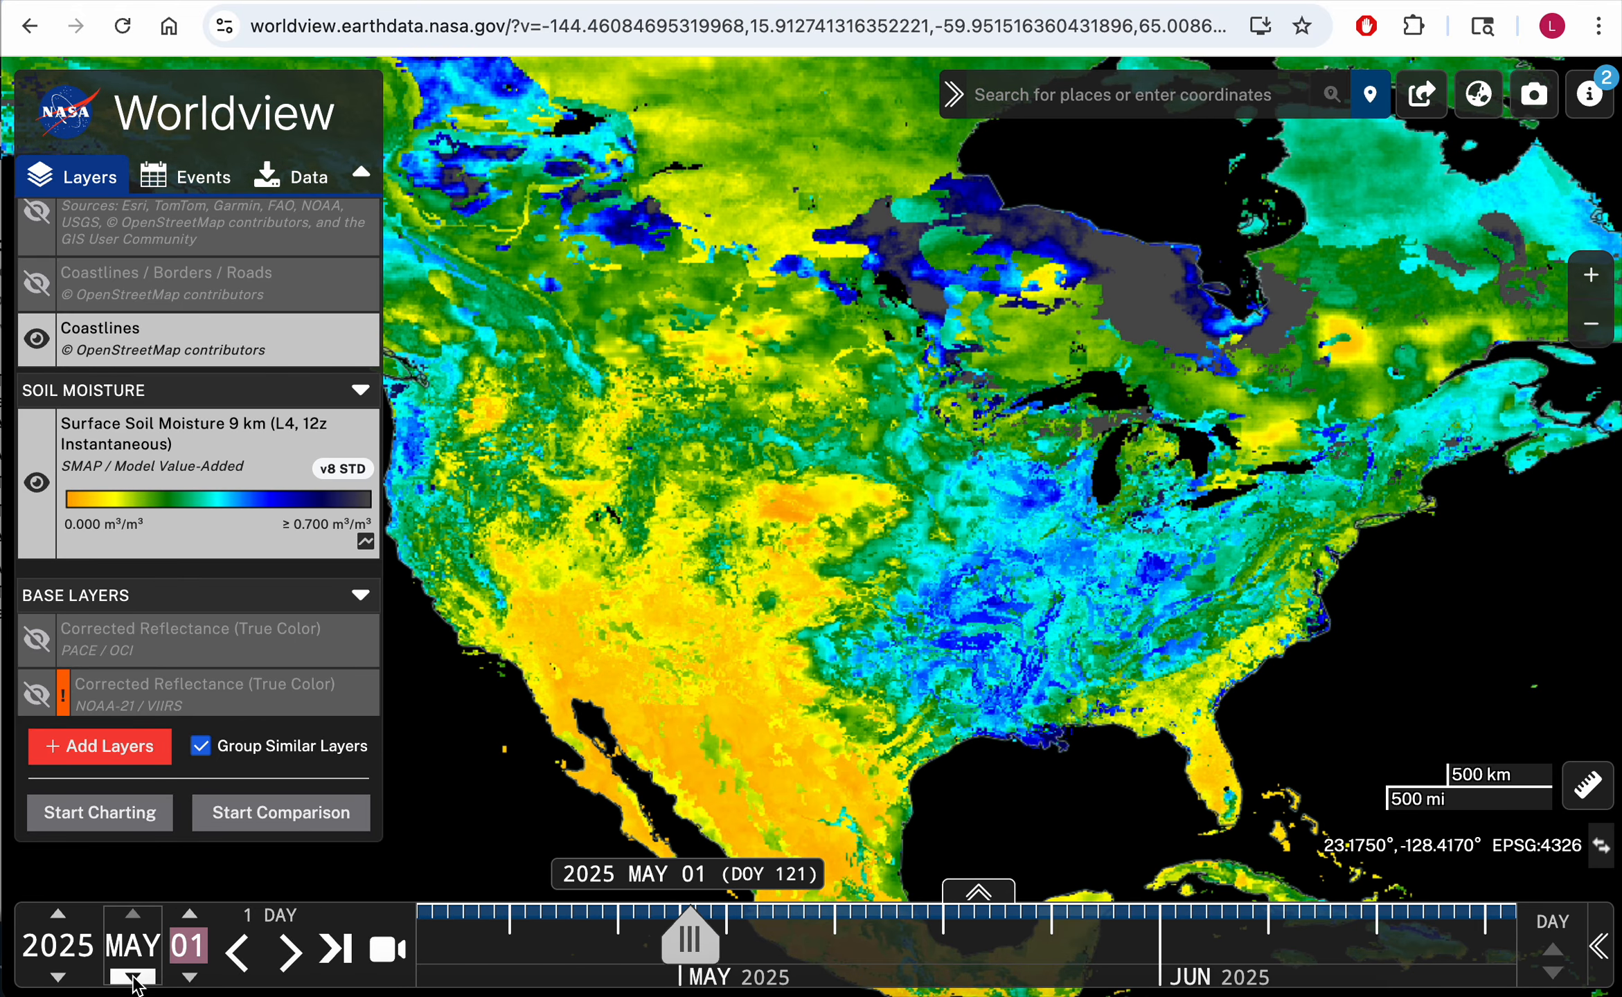
Step: Step the year back to 2022 and forward again to 2025, keeping MAY 01
left_click(58, 977)
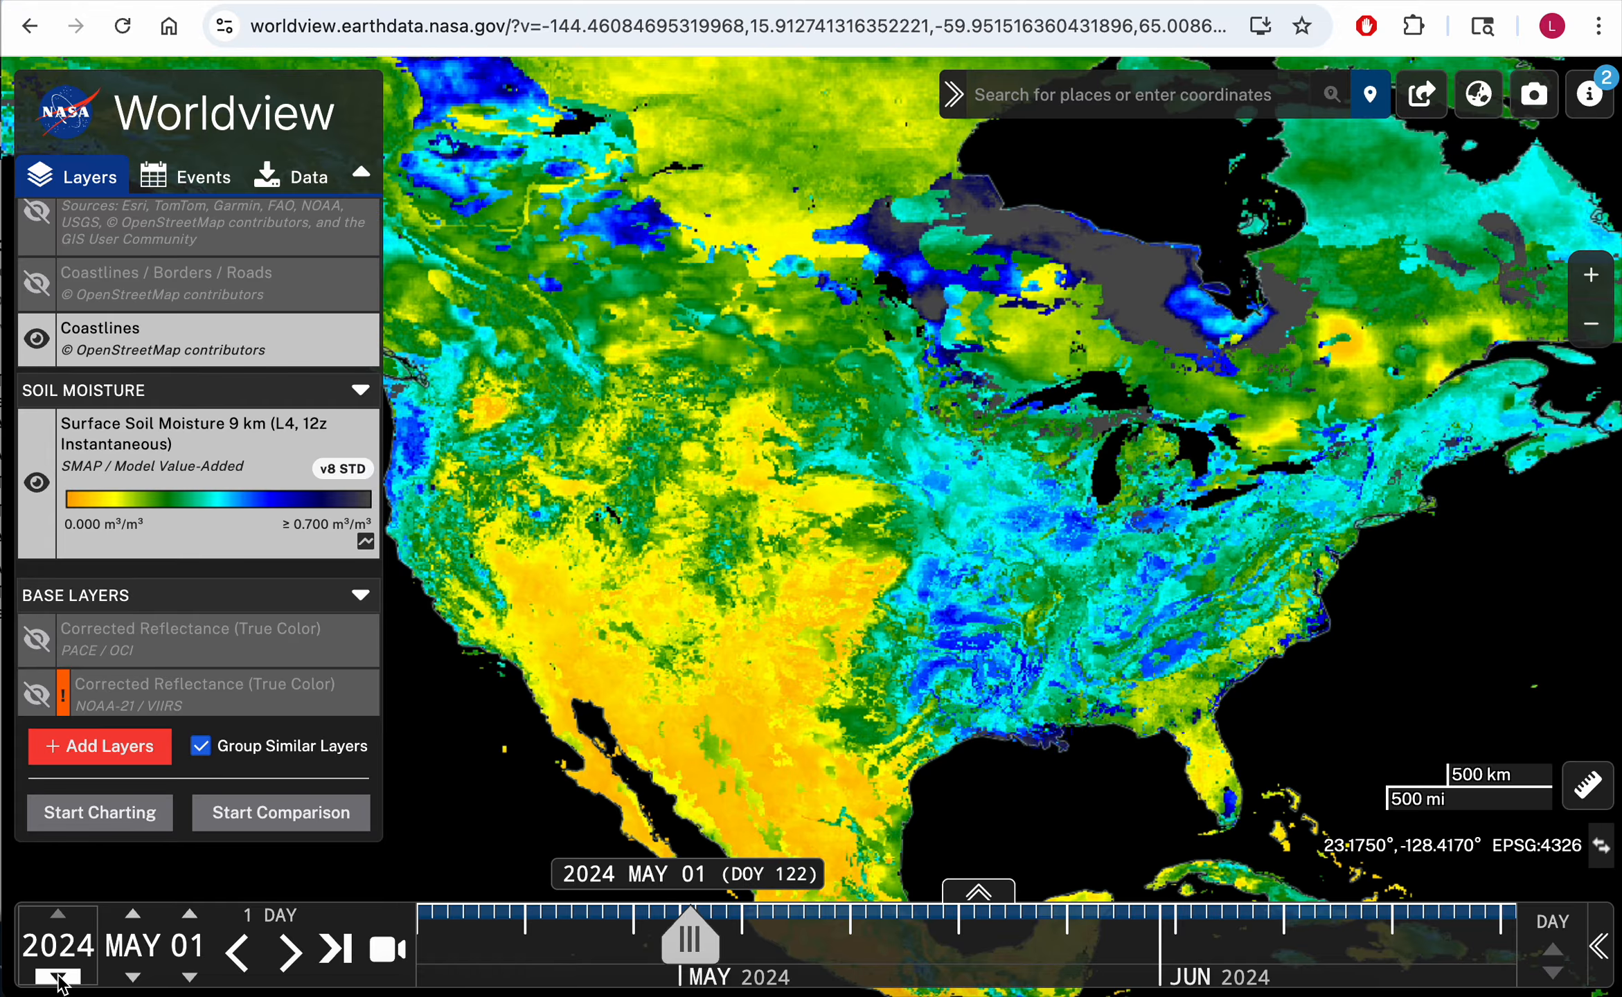
left_click(59, 977)
left_click(58, 977)
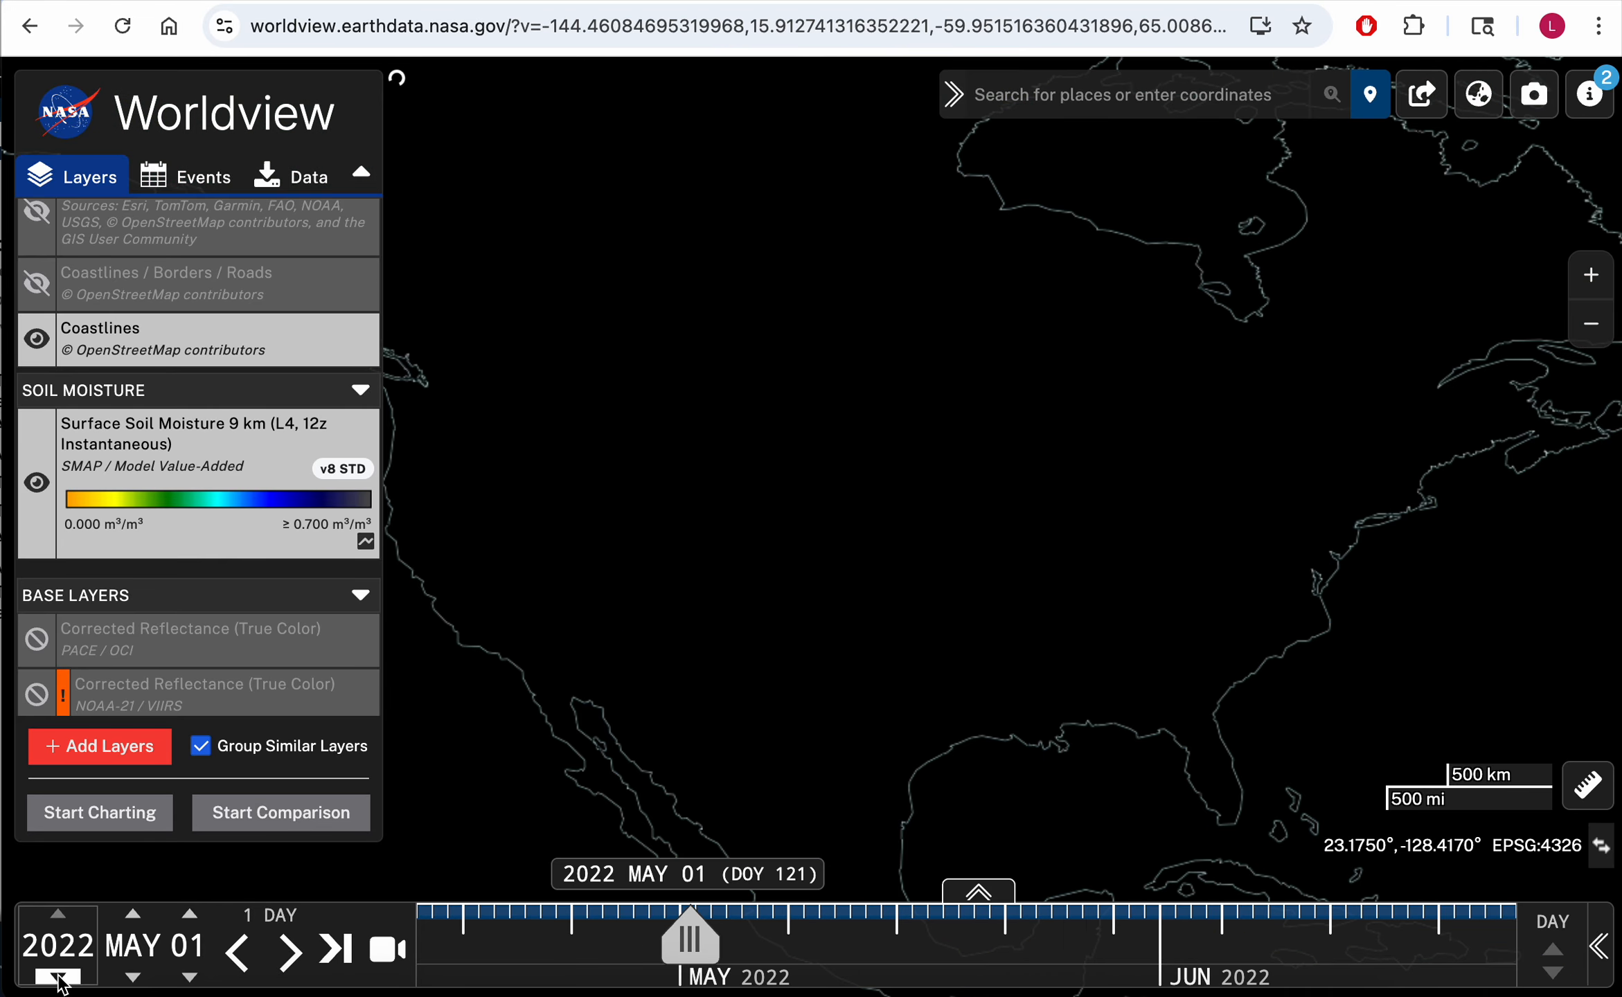
left_click(58, 977)
left_click(64, 913)
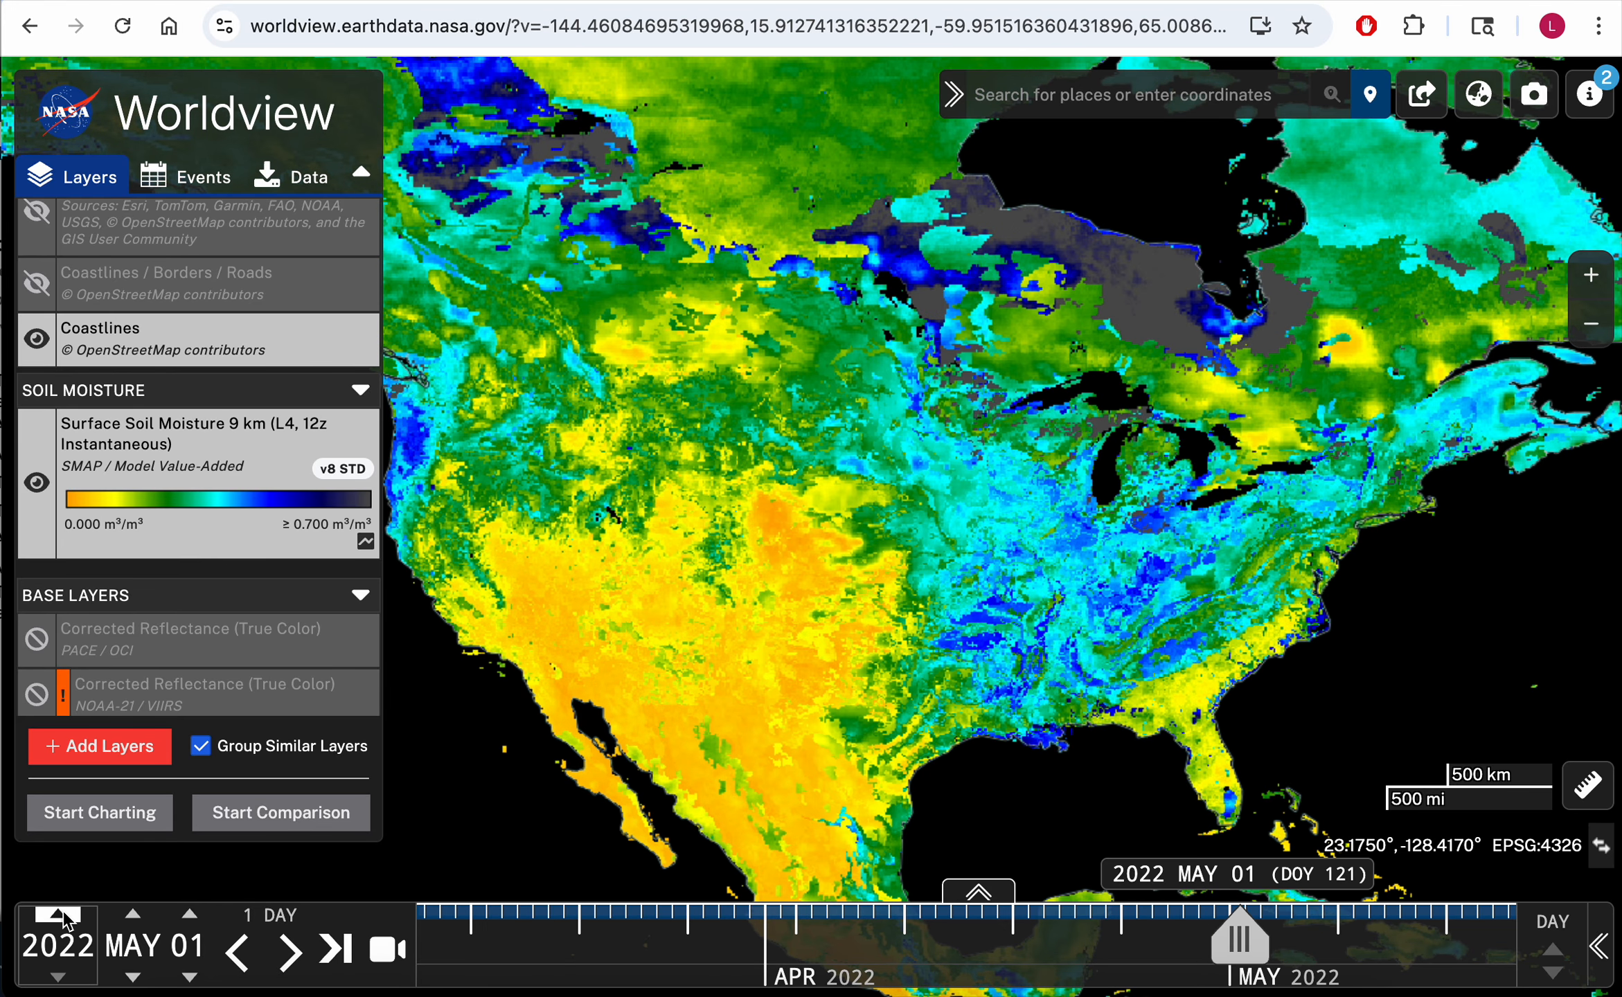
left_click(65, 913)
left_click(64, 914)
left_click(65, 914)
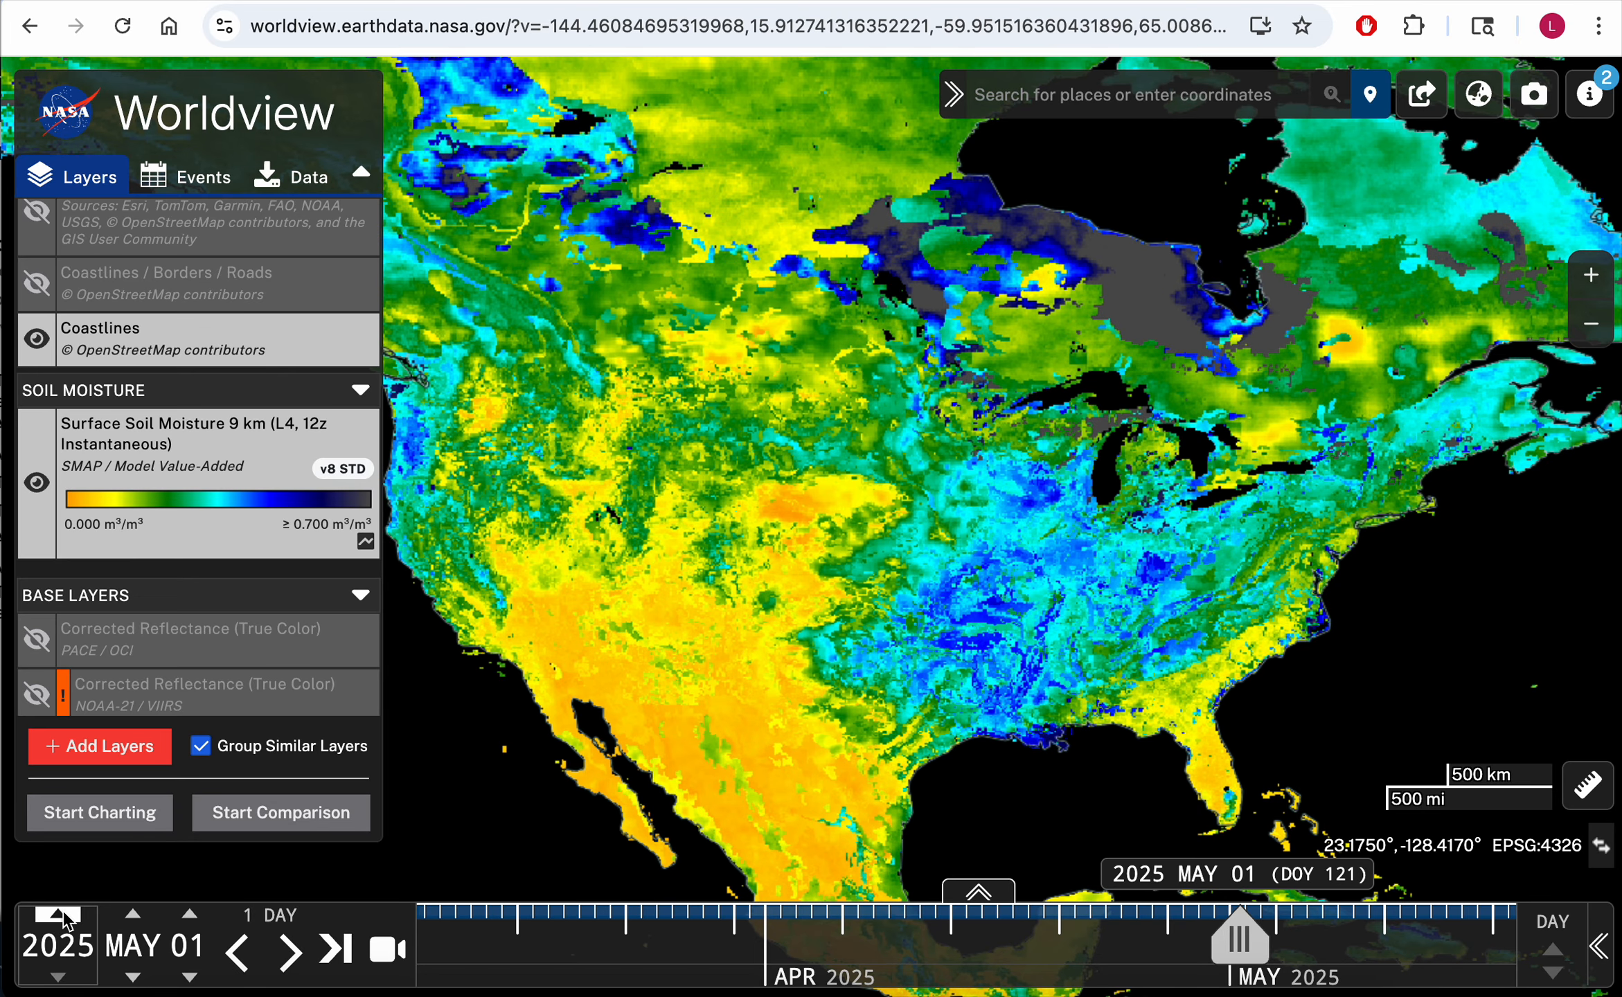
left_click(64, 914)
Step: Set the date to 2025 JAN 29 and pan across the global soil moisture map
left_click(59, 977)
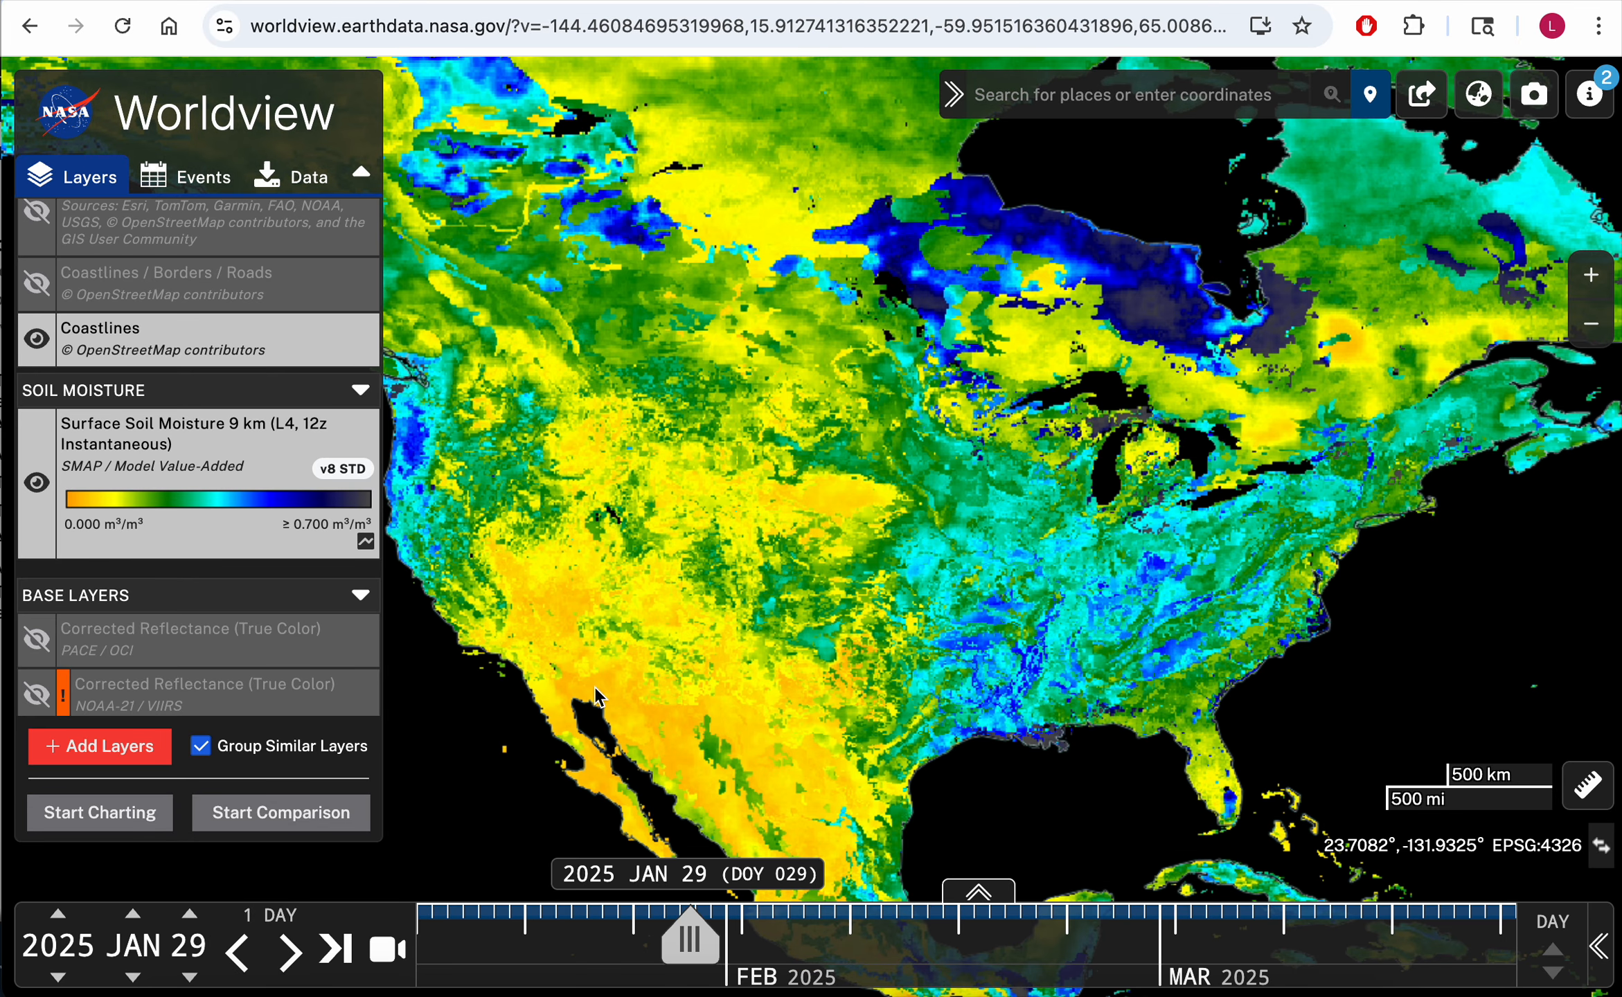
scroll(851, 609, "down", 3)
left_click_drag(1016, 613, 894, 467)
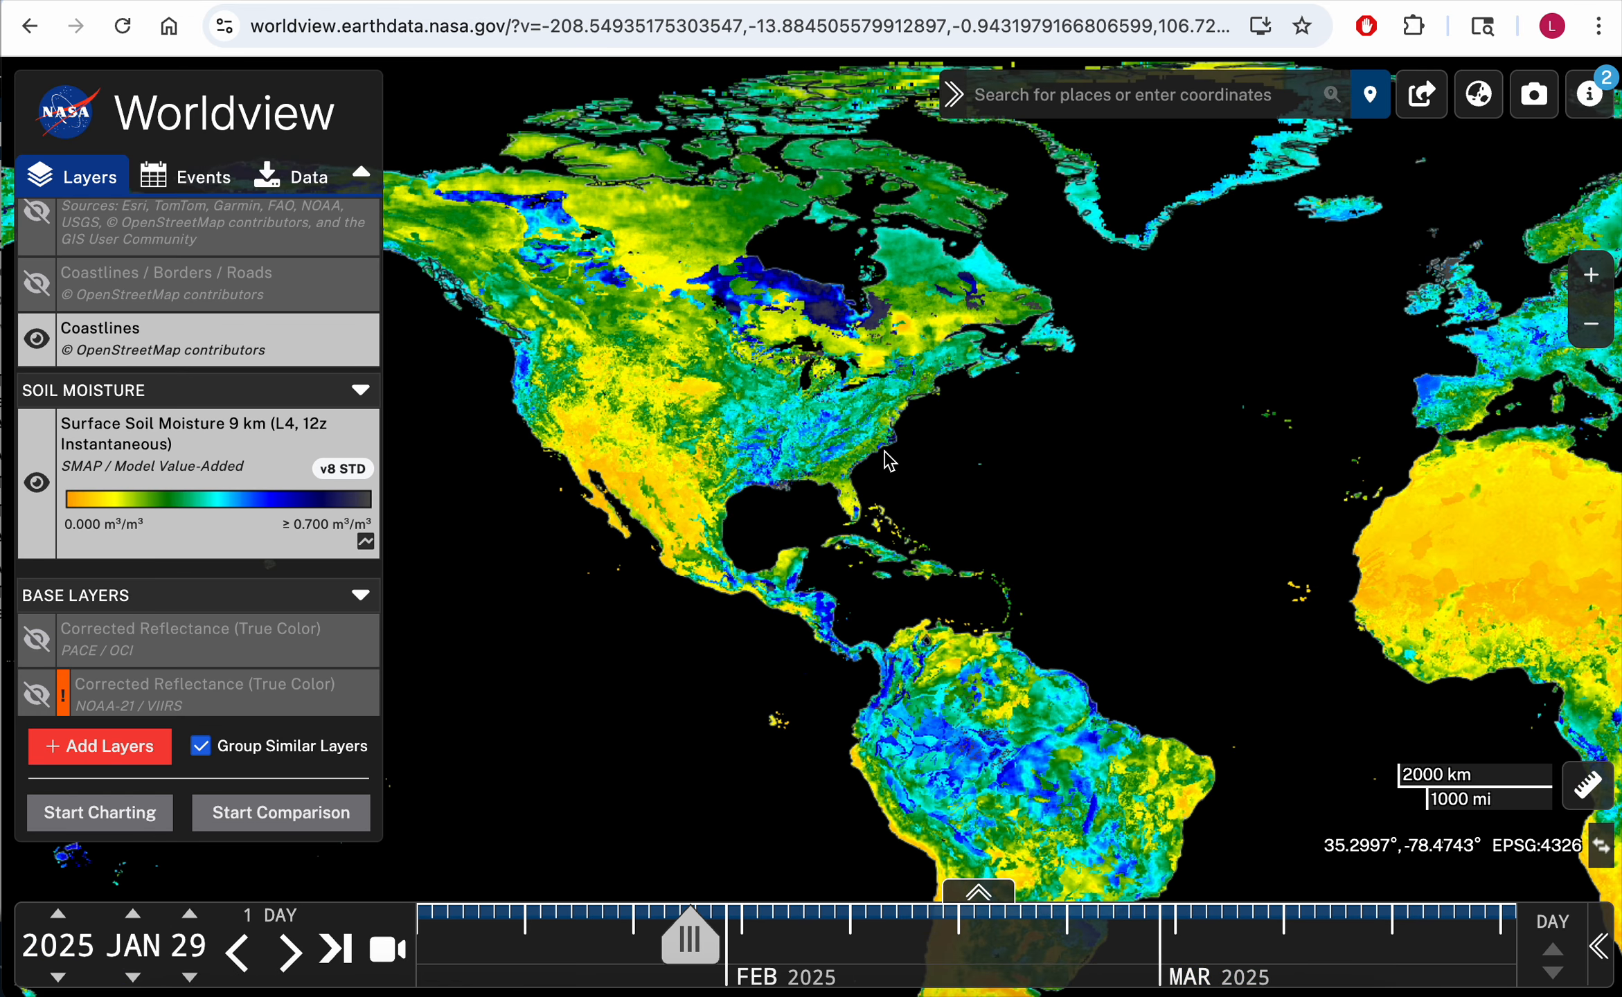
left_click_drag(1164, 530, 964, 440)
left_click_drag(1087, 372, 1046, 512)
scroll(630, 669, "down", 1)
left_click_drag(837, 458, 1372, 495)
left_click_drag(910, 402, 784, 405)
left_click_drag(1128, 329, 872, 318)
Step: Clear the Surface Soil Moisture 9 km search in the layer catalog
scroll(208, 526, "up", 1)
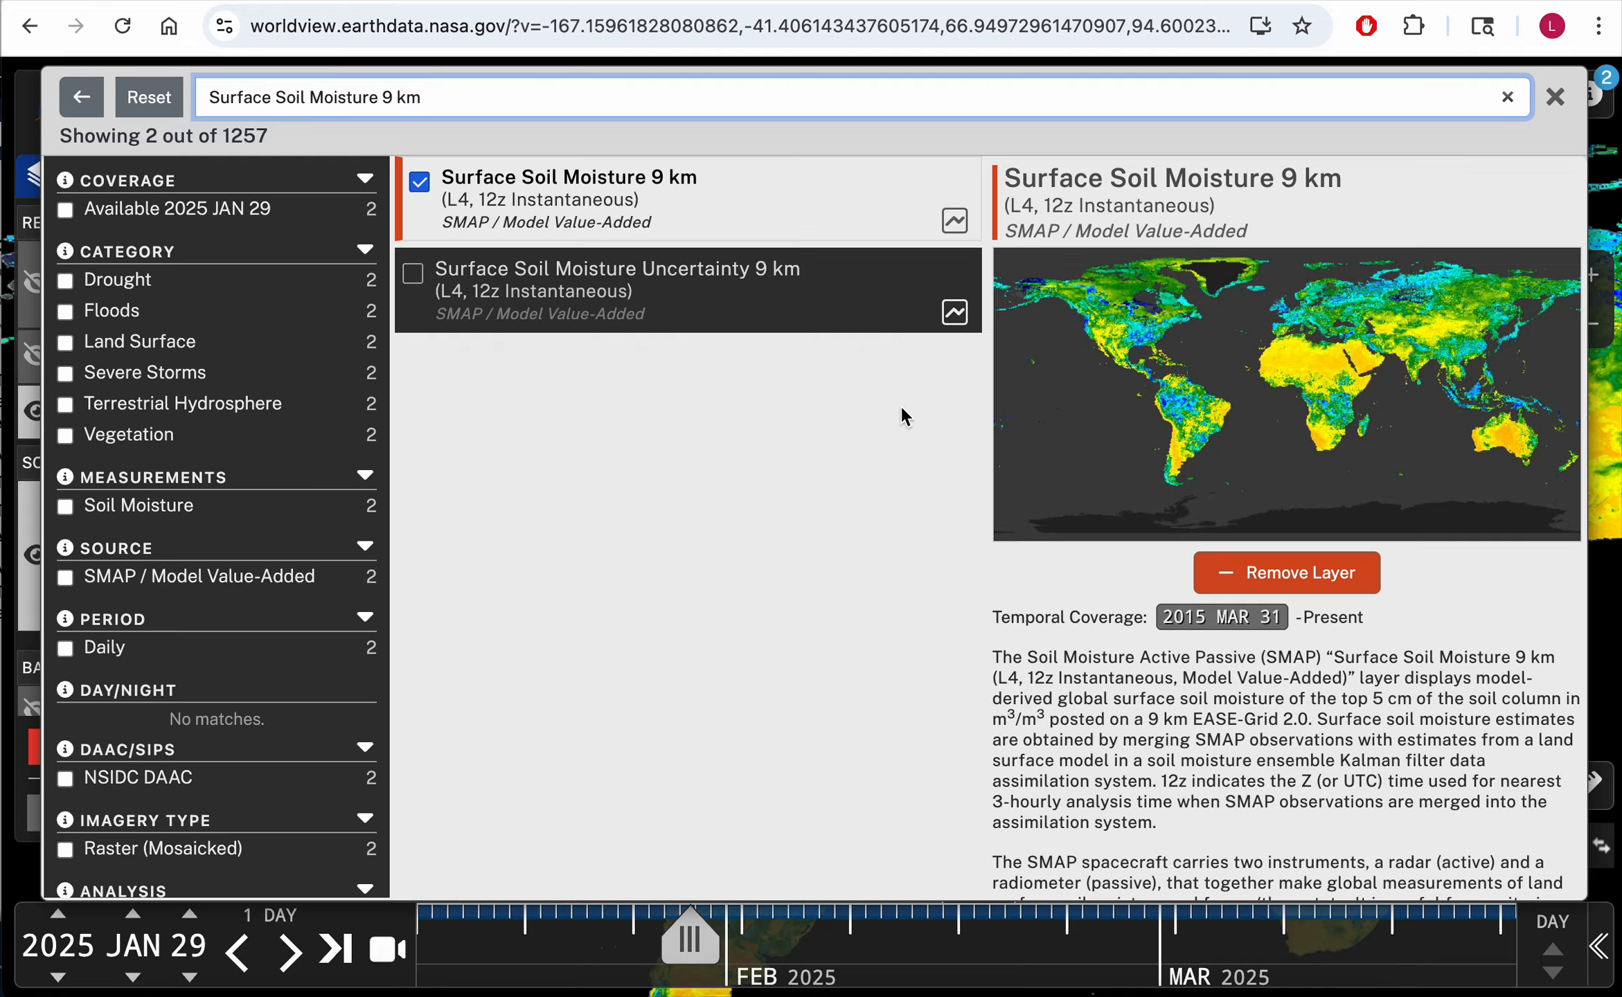
scroll(343, 662, "down", 1)
scroll(339, 655, "up", 1)
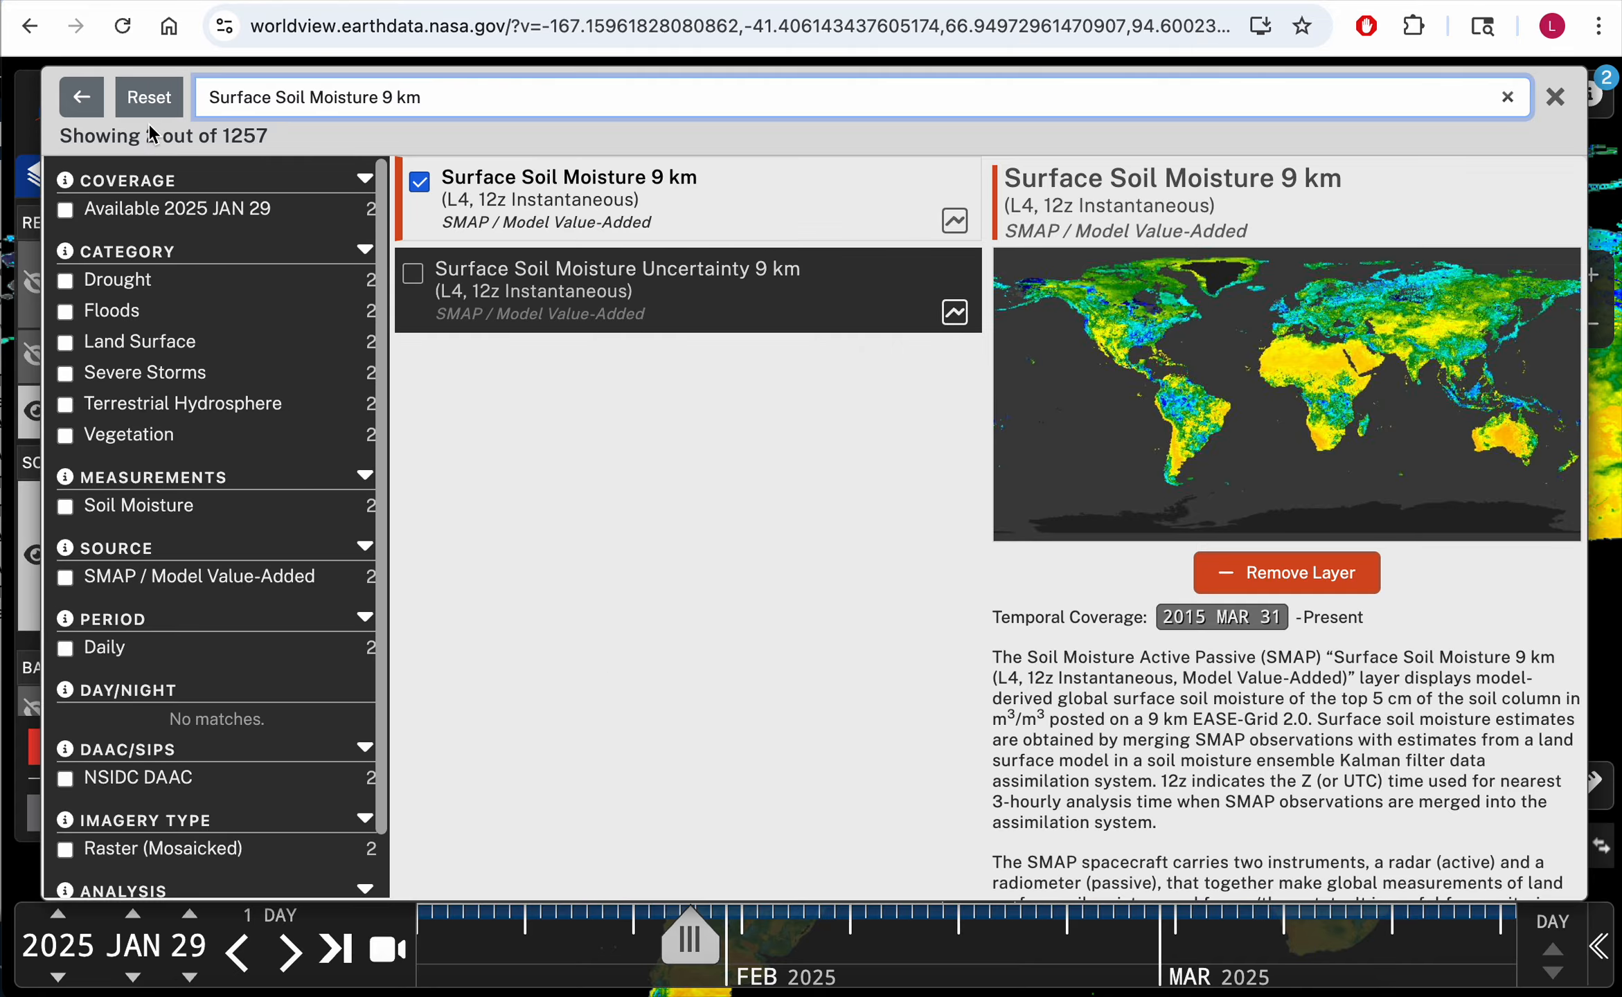
left_click(119, 99)
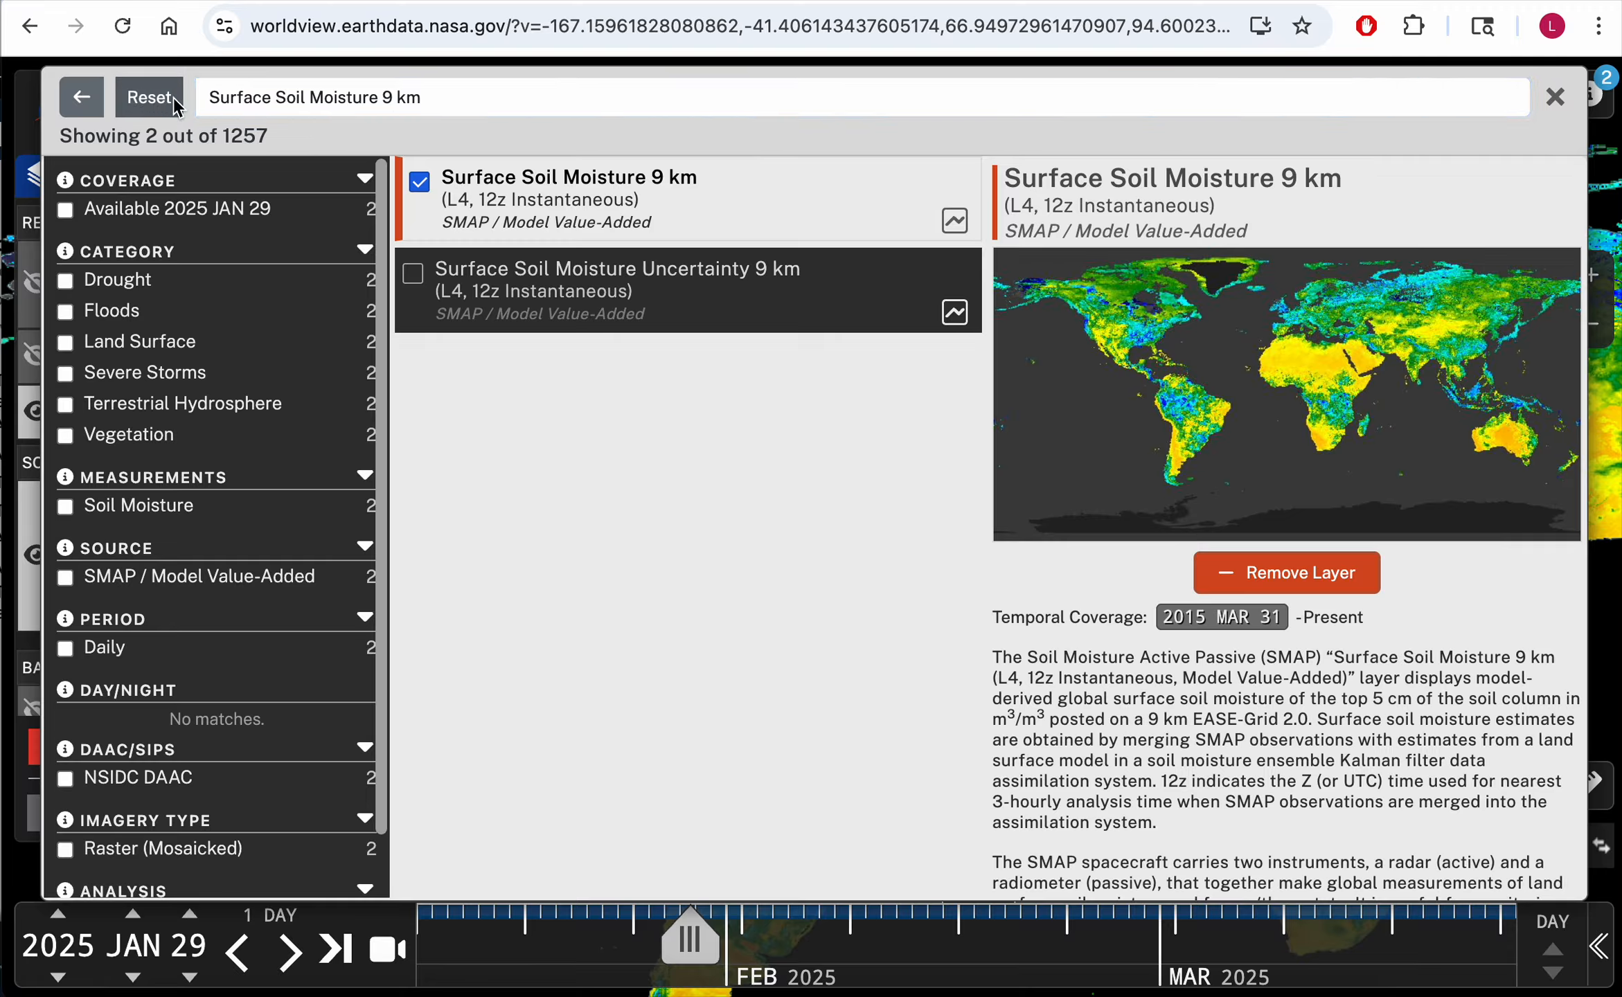
left_click(540, 105)
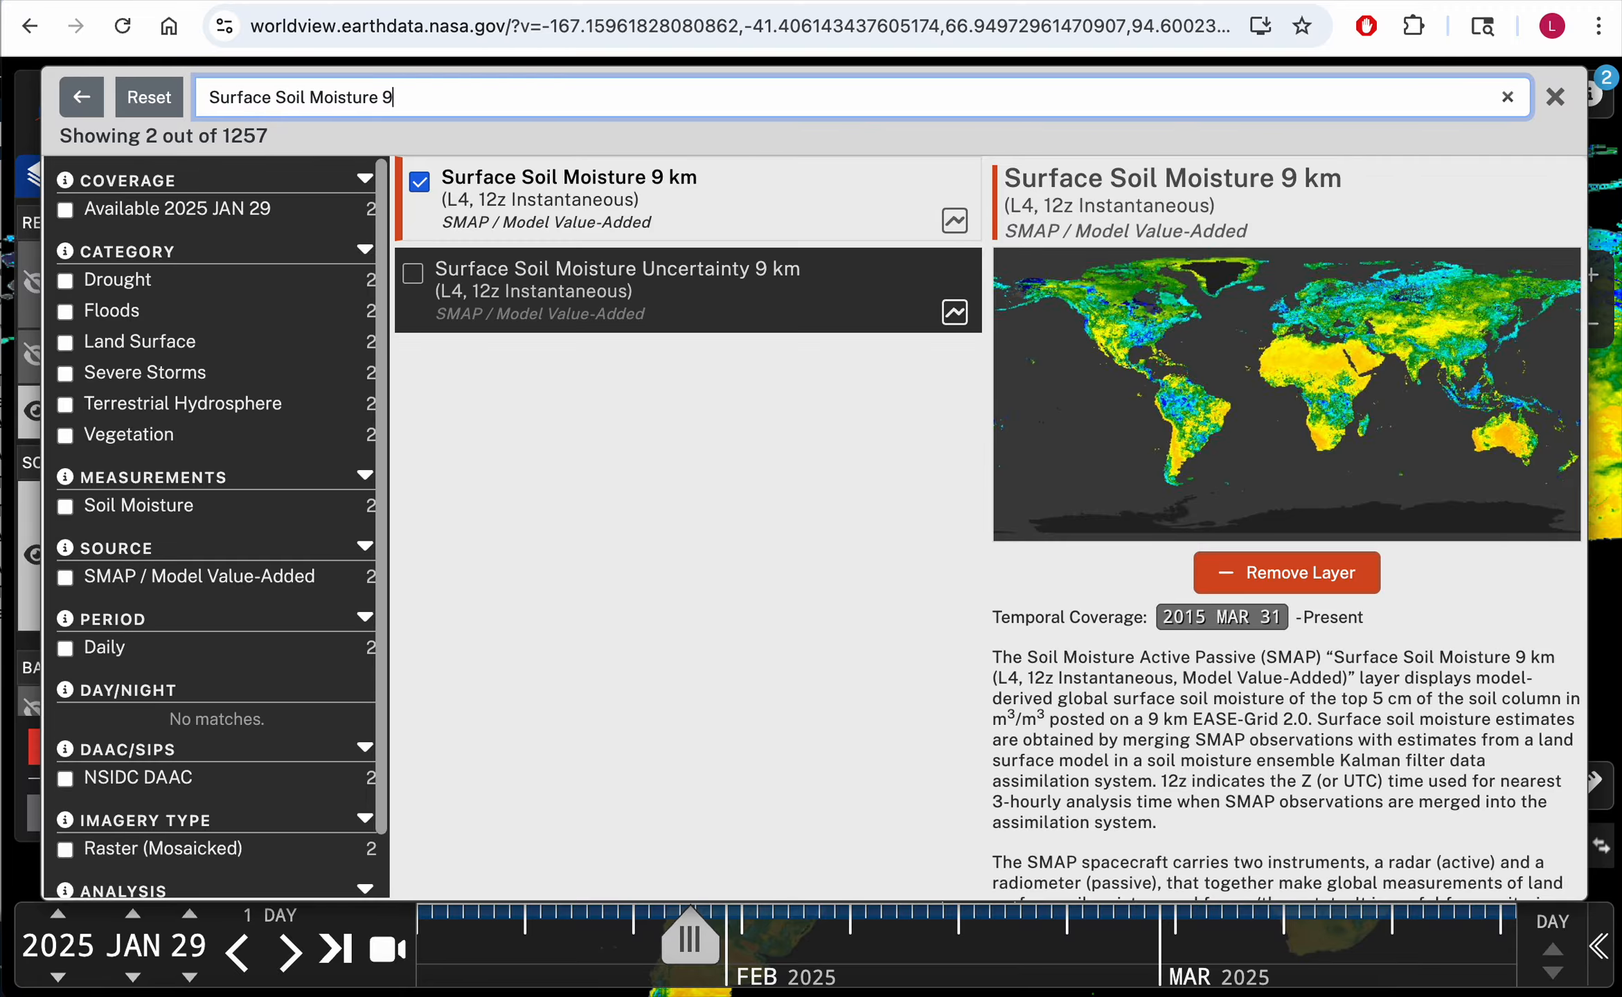
key("BackSpace")
key("BackSpace")
key("BackSpace")
key("BackSpace")
key("BackSpace")
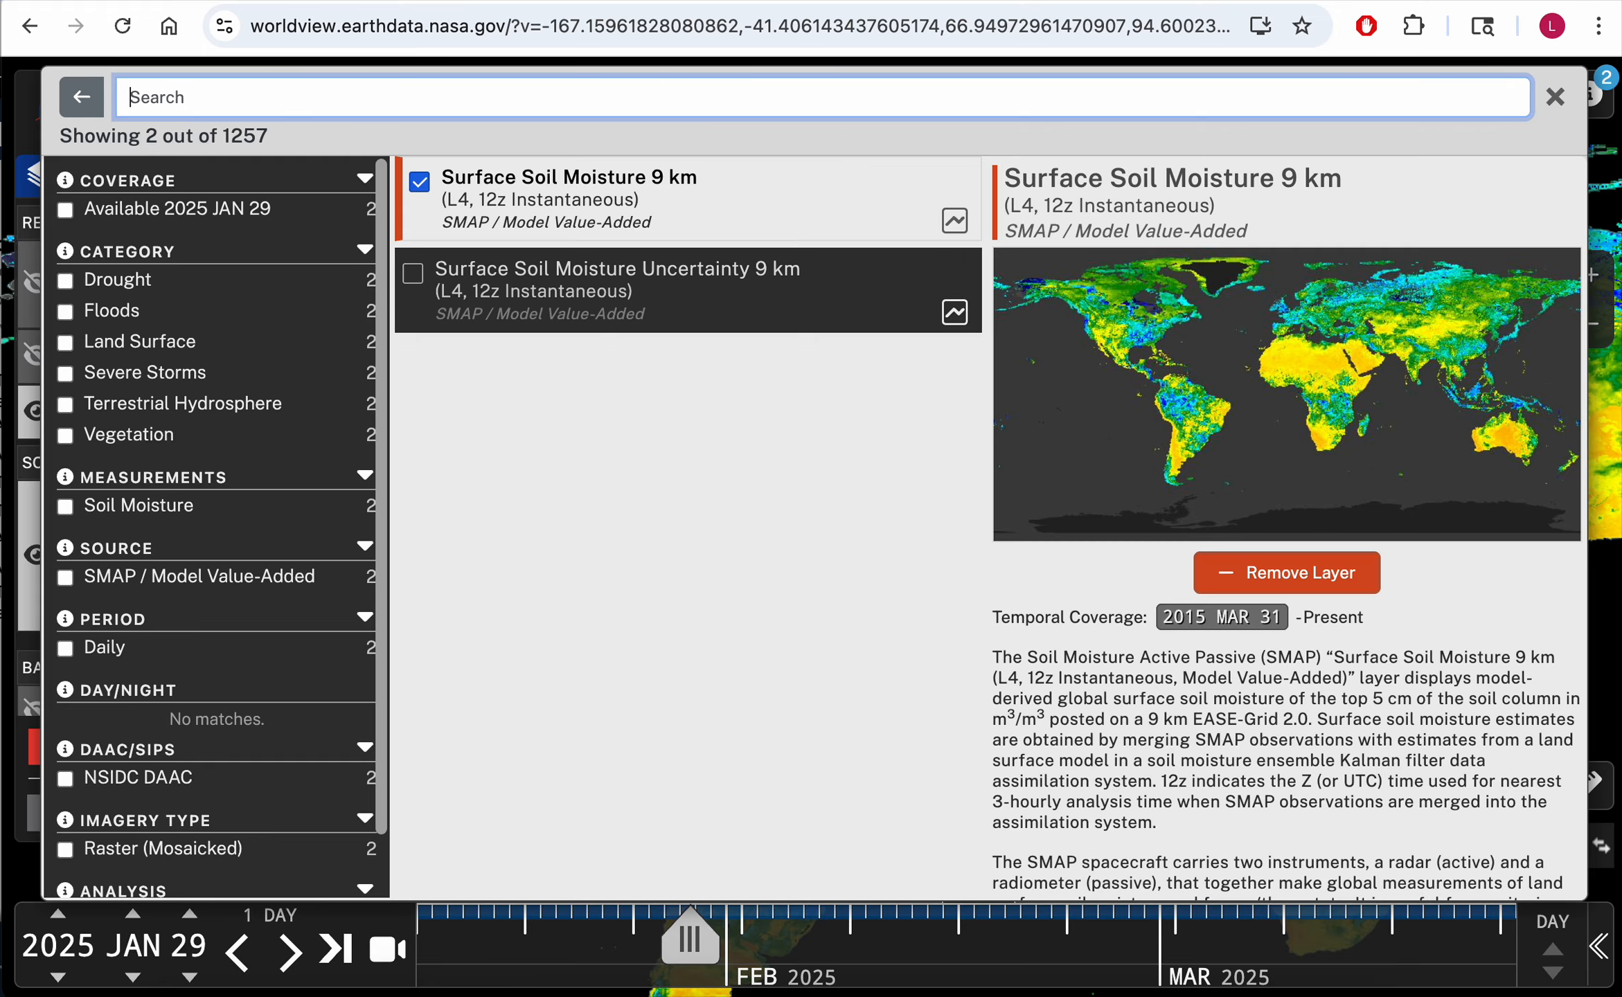
Step: Browse the full layer list in the catalog, then close it
scroll(608, 521, "down", 1)
scroll(608, 521, "down", 10)
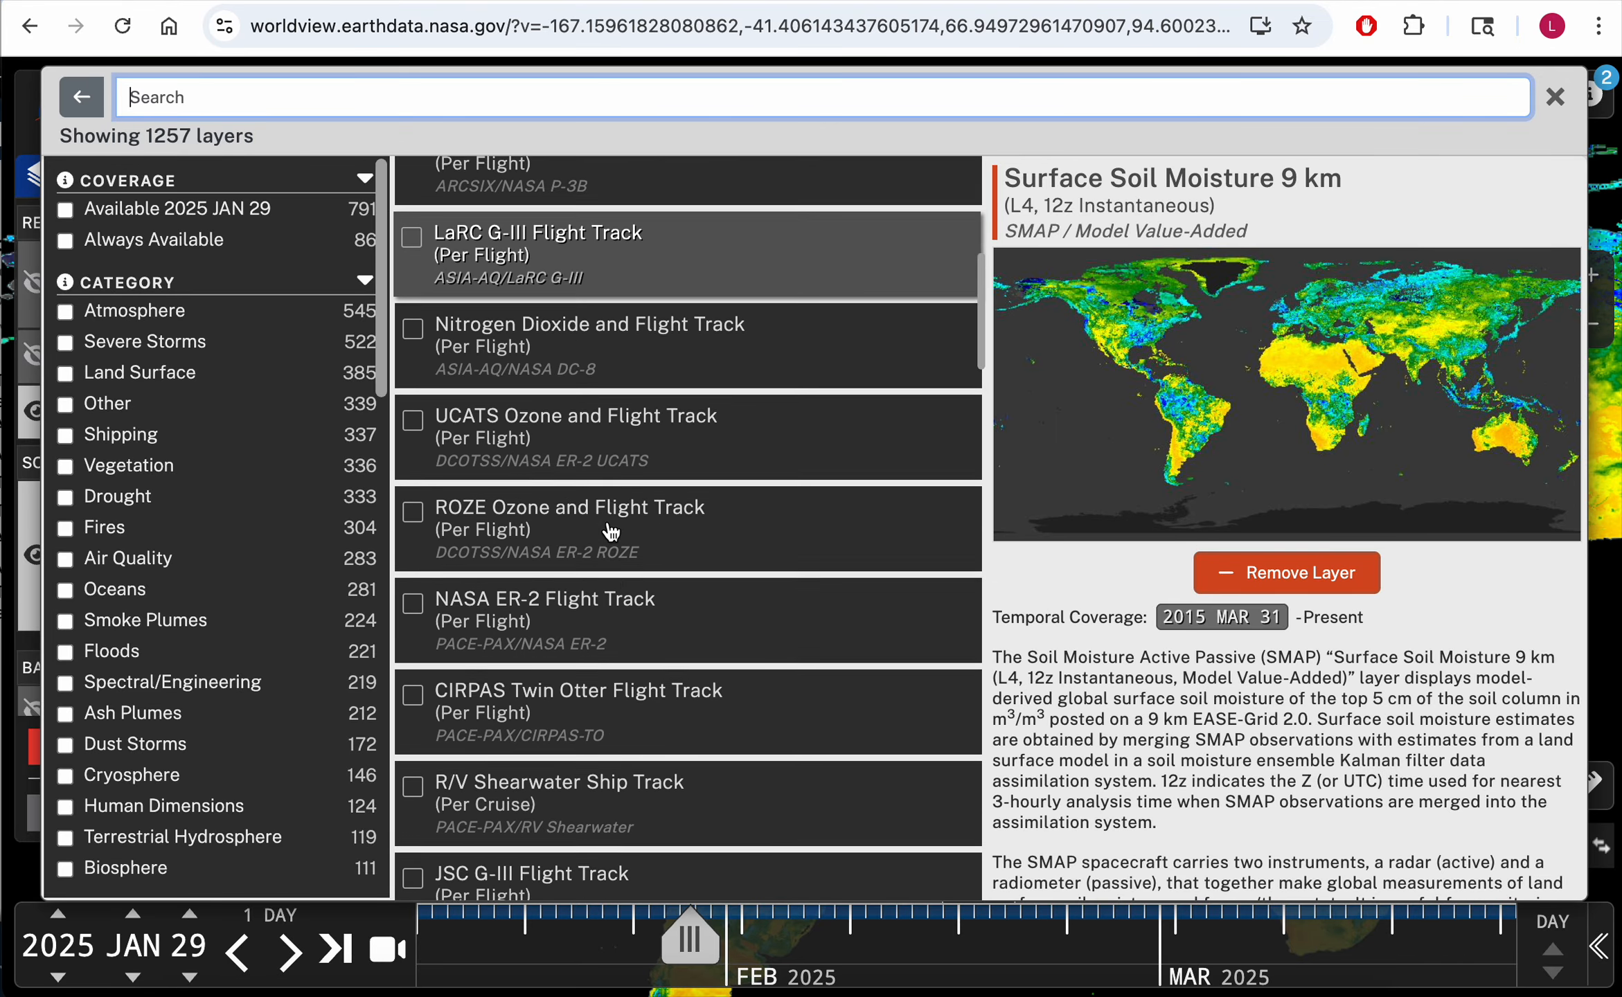
scroll(592, 503, "up", 8)
left_click(1555, 97)
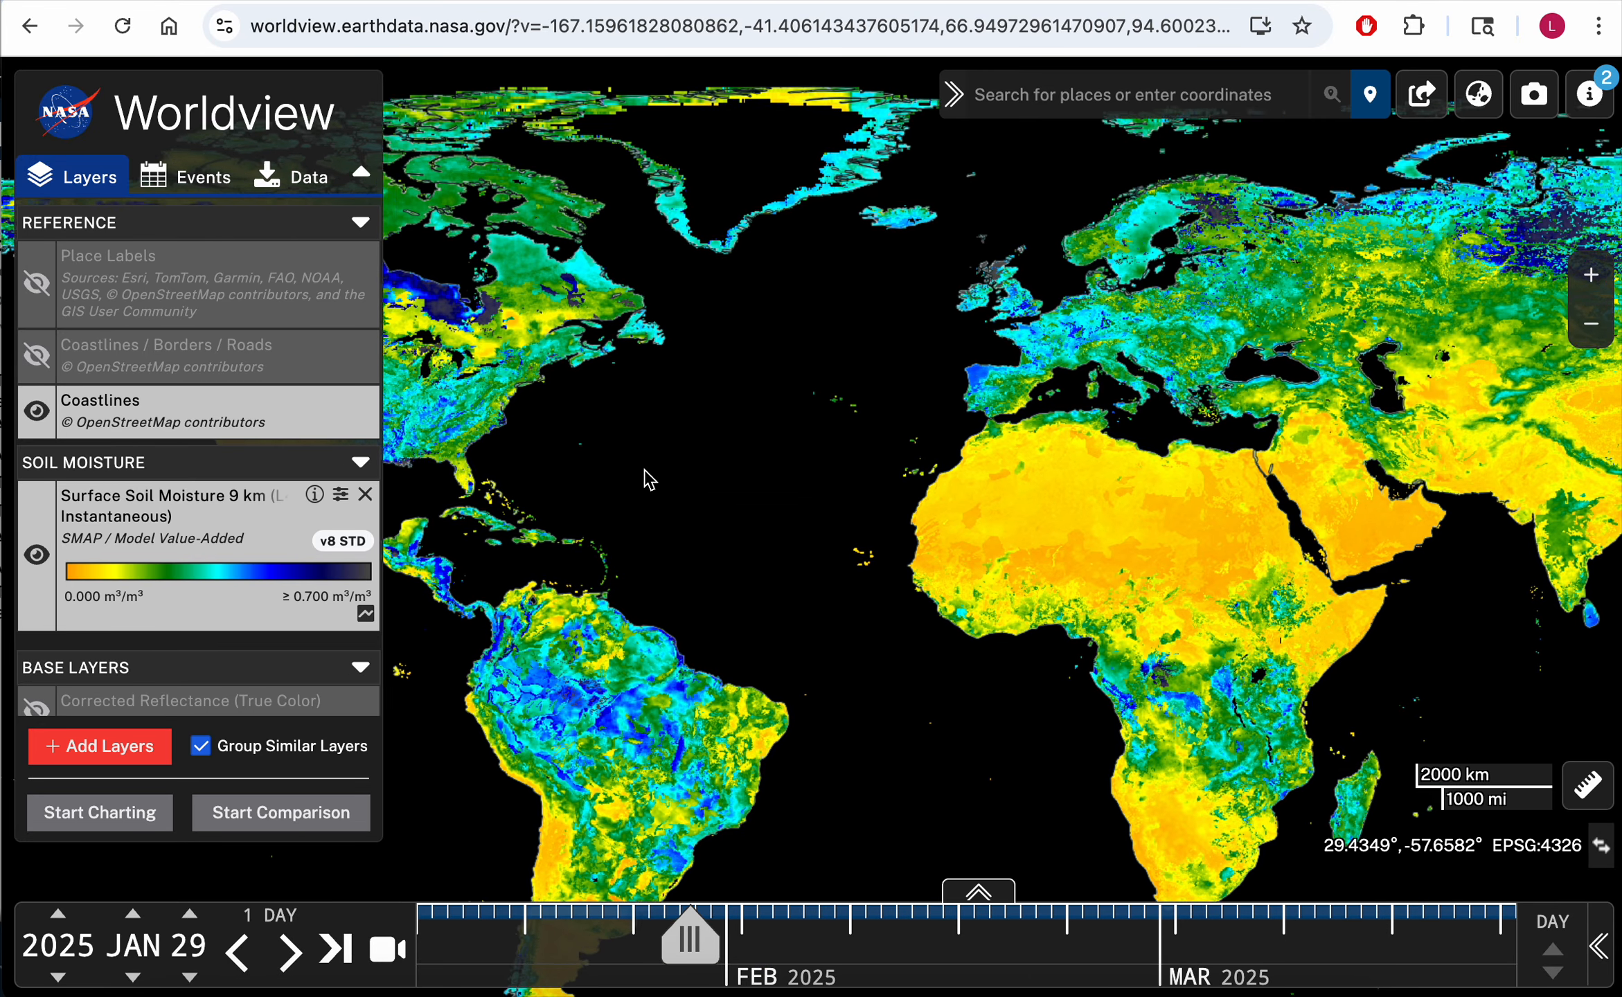